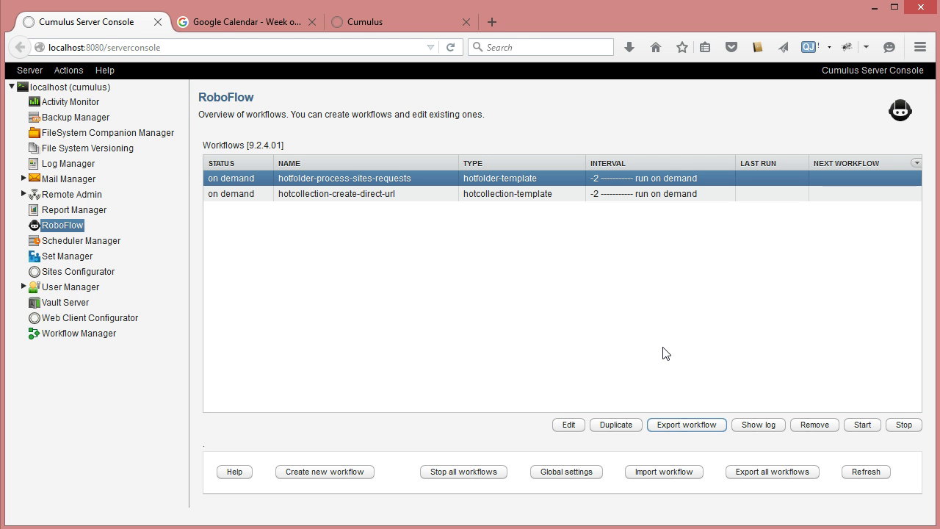
# Step: Open the settings of the hotfolder-process-sites-requests workflow
pyautogui.click(381, 180)
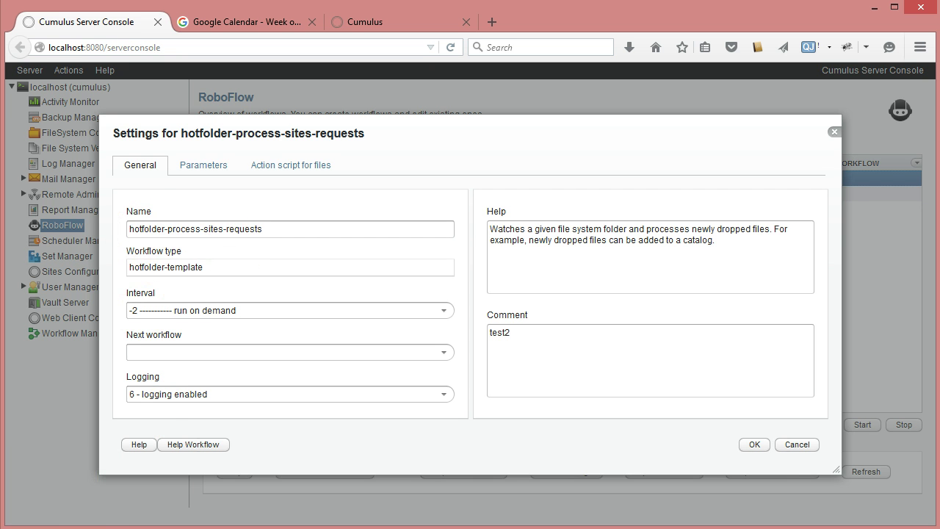
# Step: Switch to File Explorer and open pin-example.xml from the request_to_roboflow_processed folder in Notepad++, with its window fully in view
pyautogui.hotkey('alt', 'Tab')
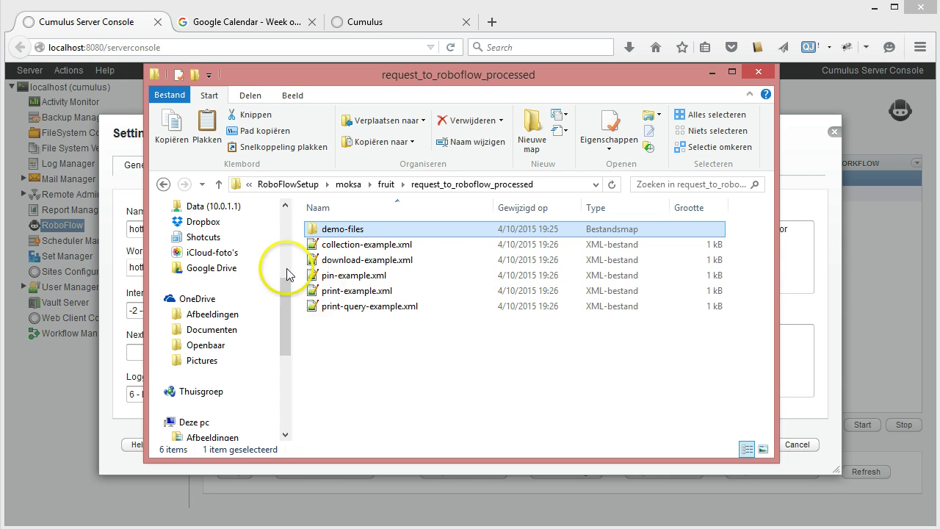
pyautogui.click(312, 245)
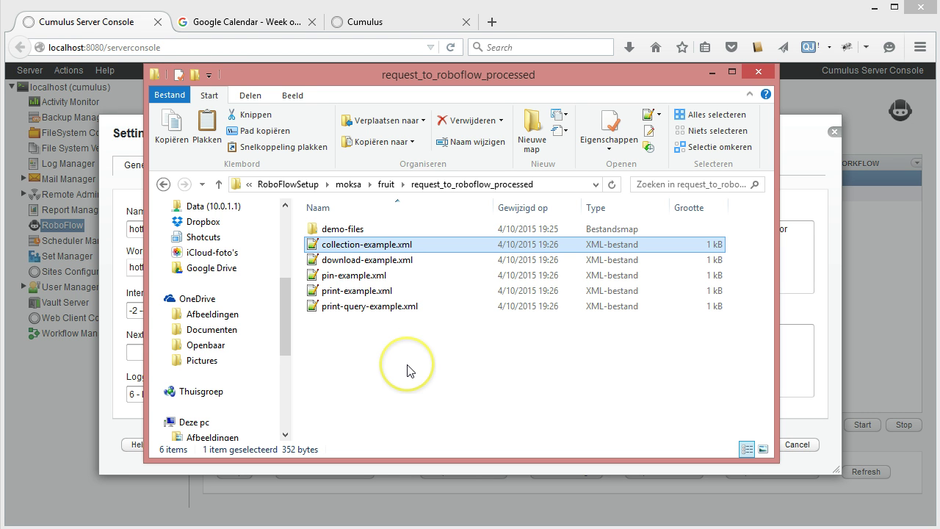
pyautogui.click(317, 278)
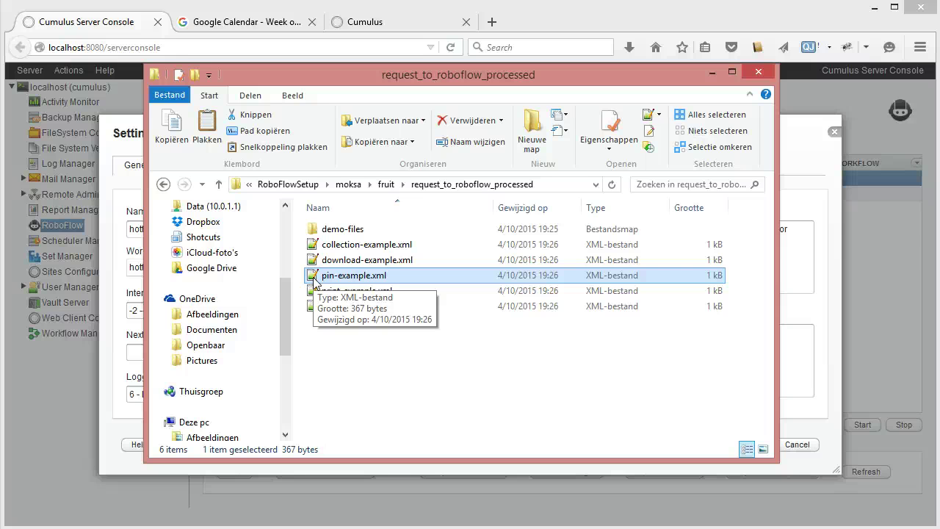
pyautogui.click(314, 282)
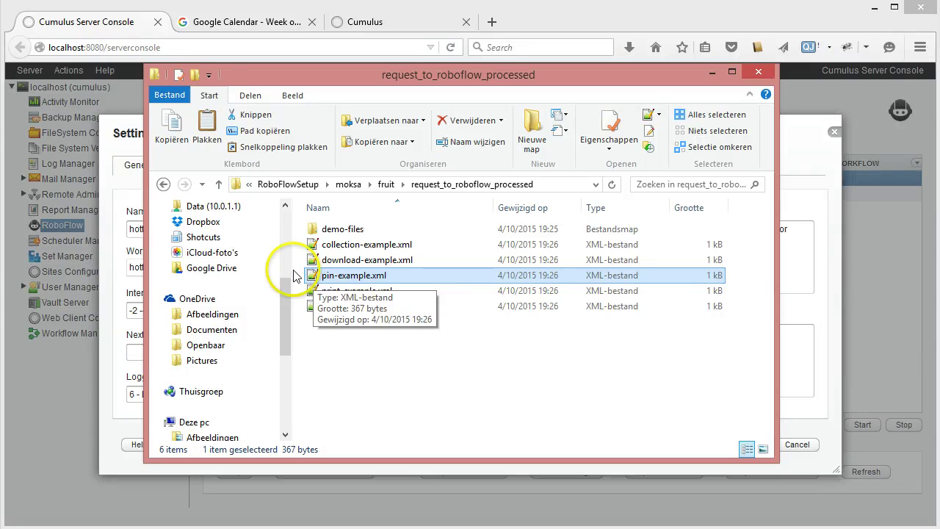
pyautogui.rightClick(315, 281)
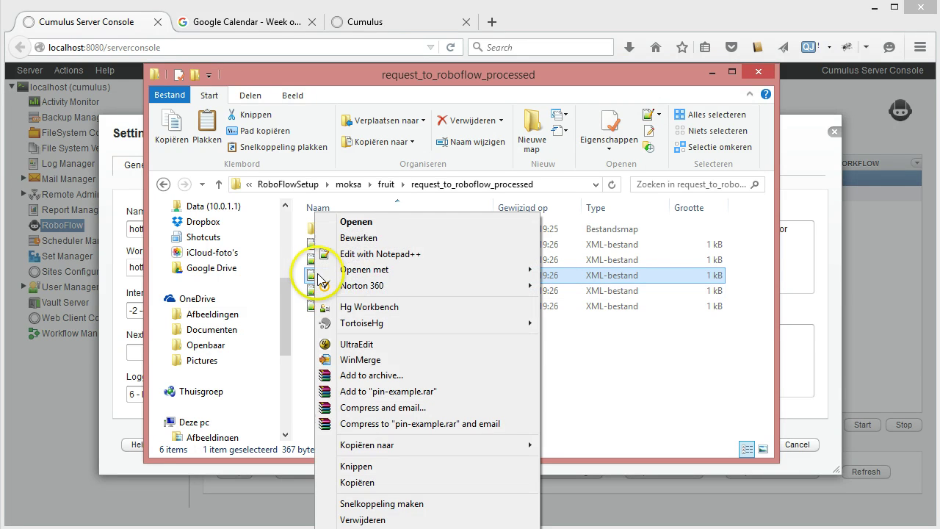
pyautogui.click(411, 254)
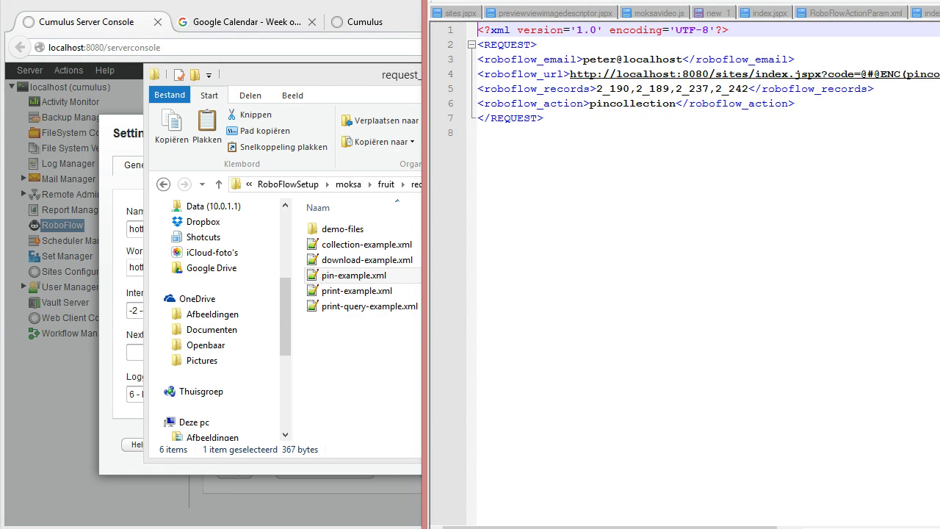
pyautogui.press('super+Left')
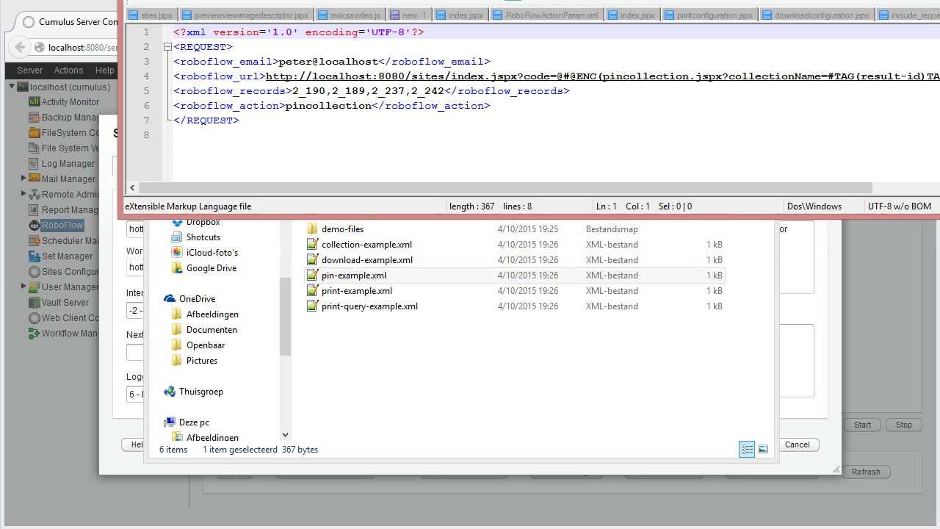
pyautogui.moveTo(653, 0); pyautogui.dragTo(551, 96)
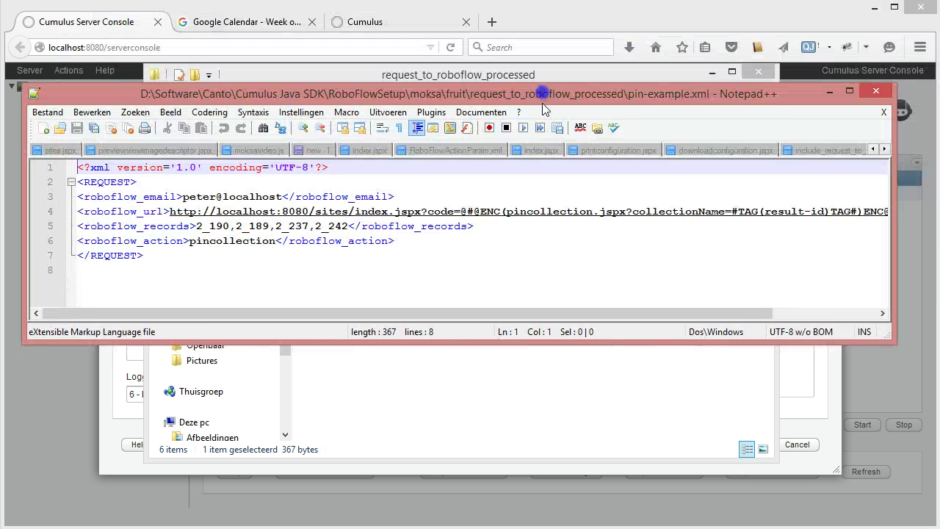
# Step: Examine the roboflow_email value and the full roboflow_url line in pin-example.xml
pyautogui.moveTo(183, 197); pyautogui.dragTo(282, 197)
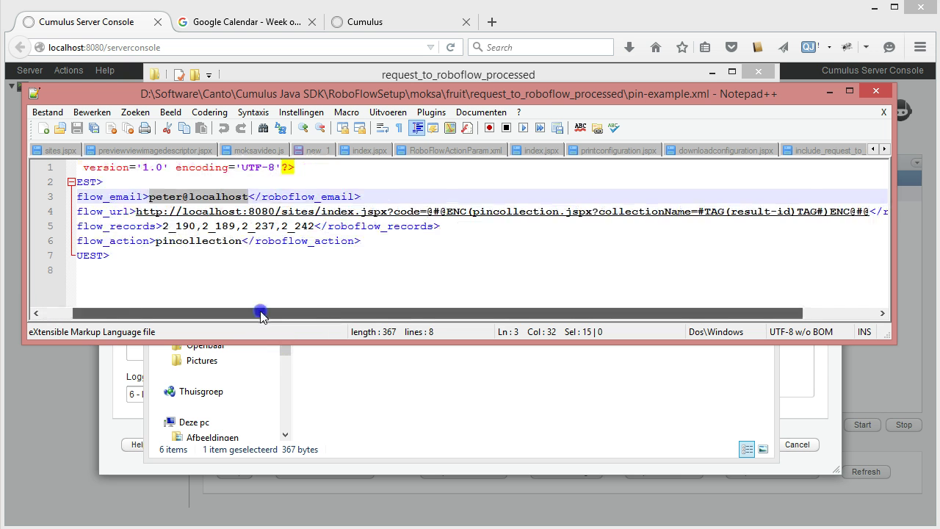
pyautogui.moveTo(260, 313); pyautogui.dragTo(216, 321)
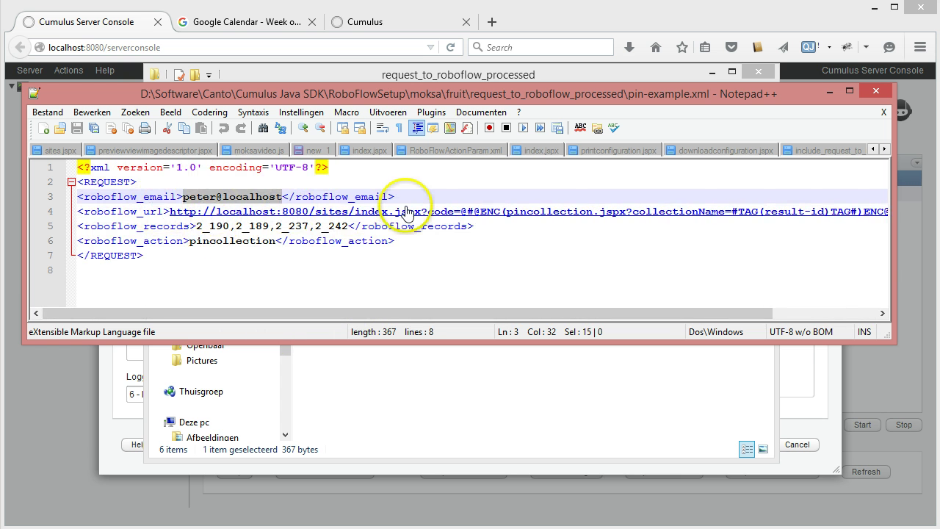
pyautogui.moveTo(173, 311); pyautogui.dragTo(277, 318)
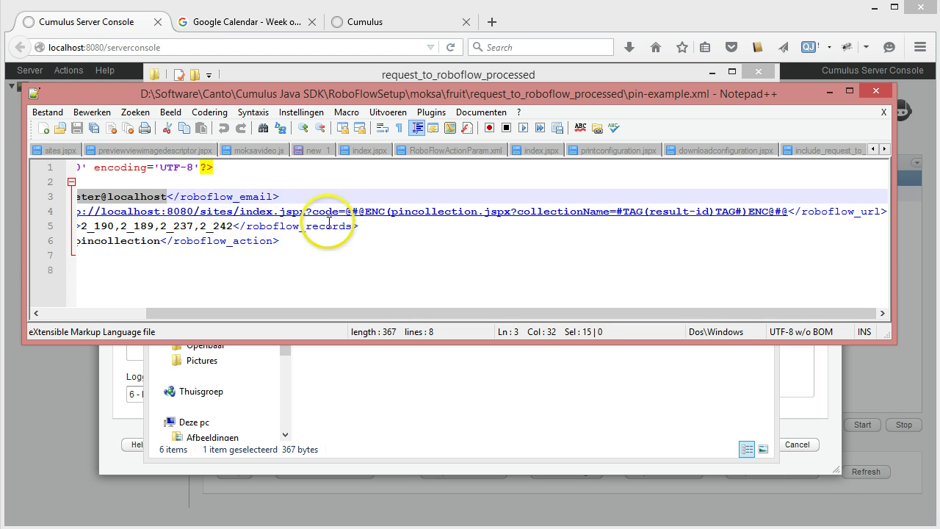
pyautogui.moveTo(357, 312); pyautogui.dragTo(209, 315)
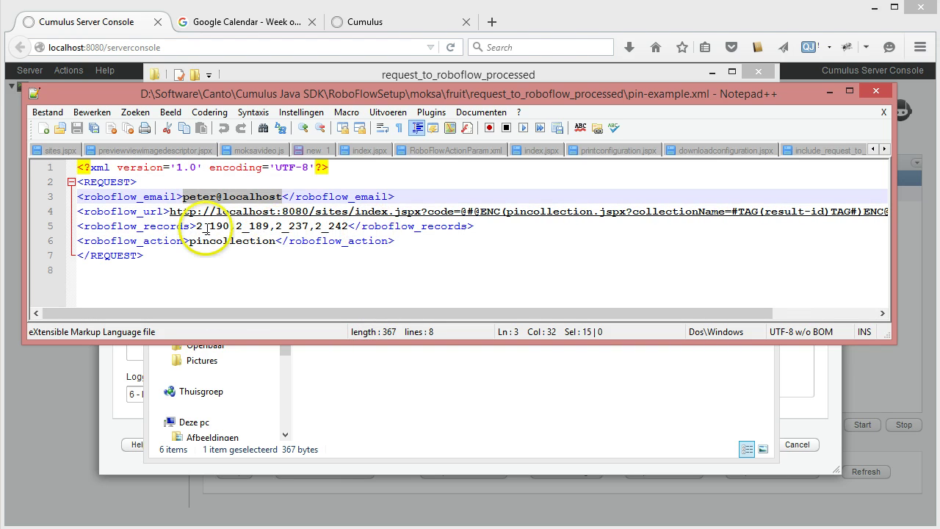
# Step: Examine the roboflow_records element in pin-example.xml, highlighting its catalog and record IDs one by one
pyautogui.doubleClick(130, 226)
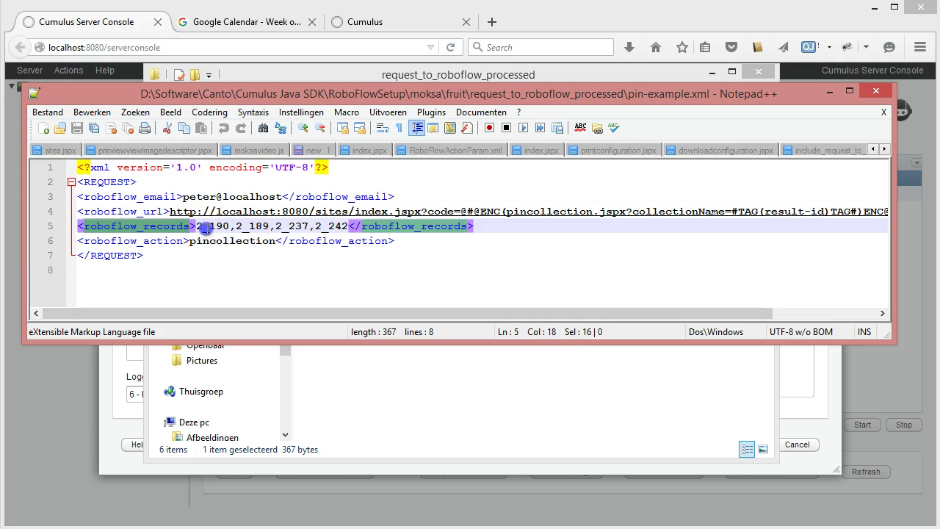
pyautogui.click(203, 226)
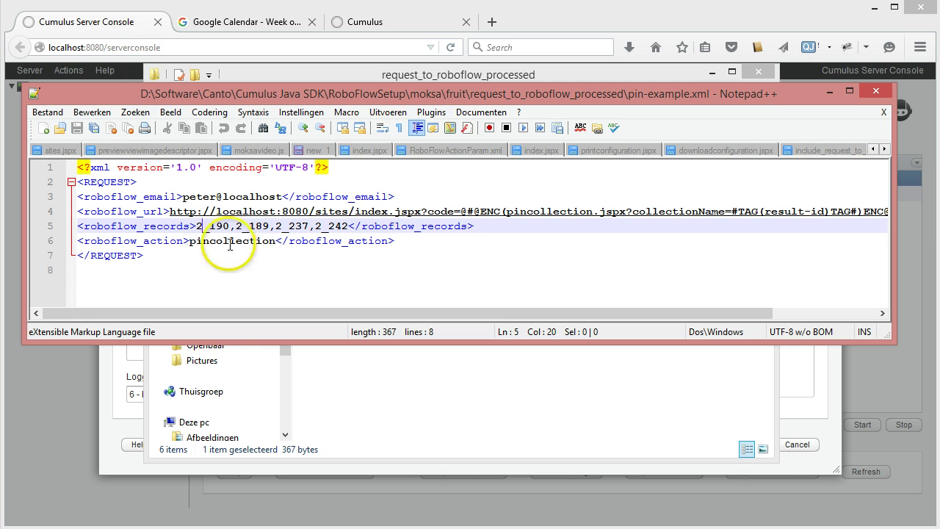
pyautogui.doubleClick(151, 226)
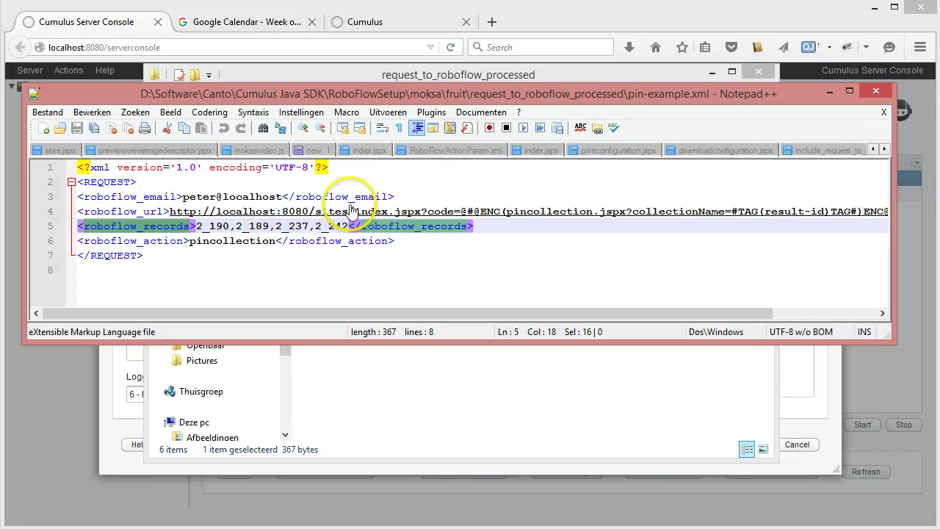
pyautogui.doubleClick(208, 226)
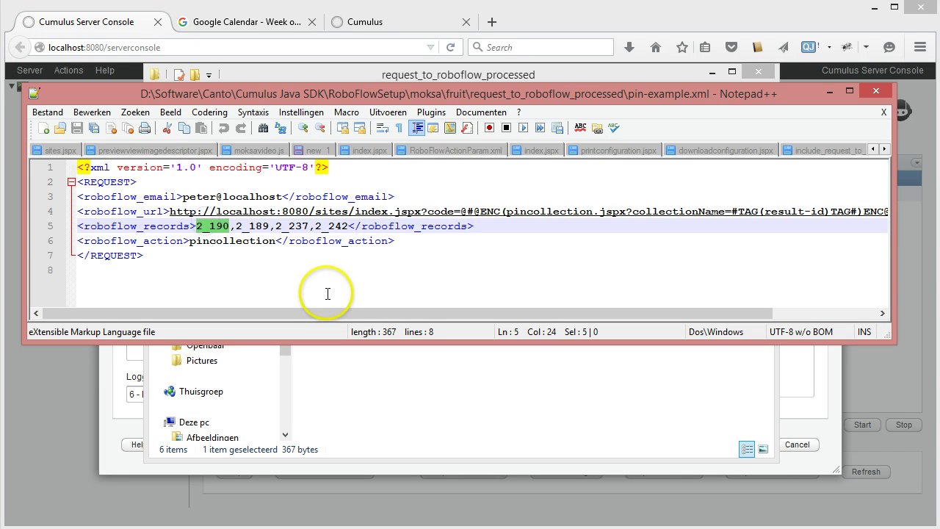
pyautogui.doubleClick(252, 226)
pyautogui.doubleClick(292, 226)
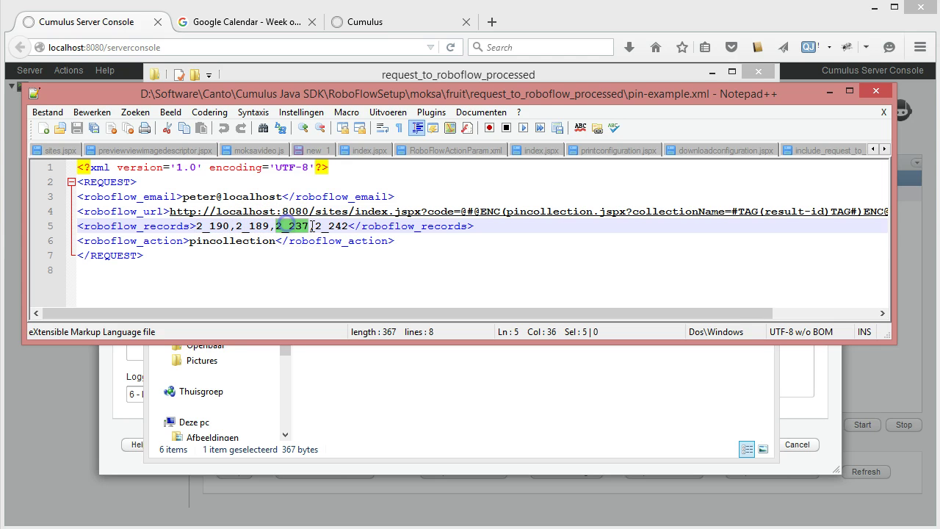
pyautogui.click(321, 226)
pyautogui.doubleClick(331, 226)
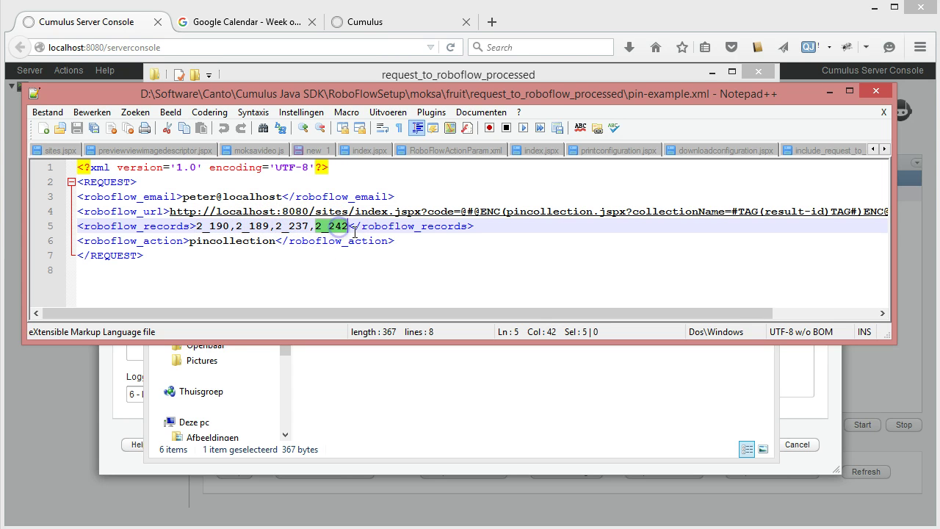
pyautogui.click(489, 229)
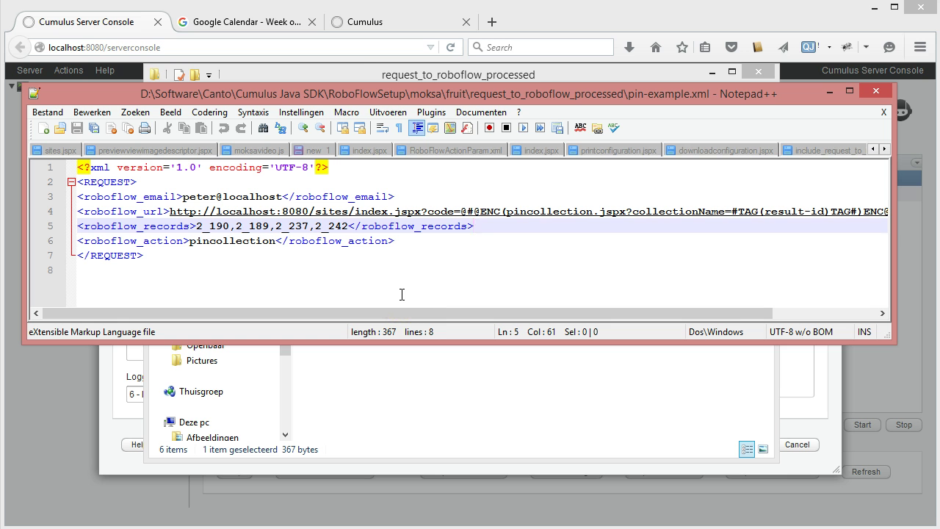
# Step: Copy pin-example.xml from request_to_roboflow_processed into the request_to_roboflow folder under fruit
pyautogui.click(348, 80)
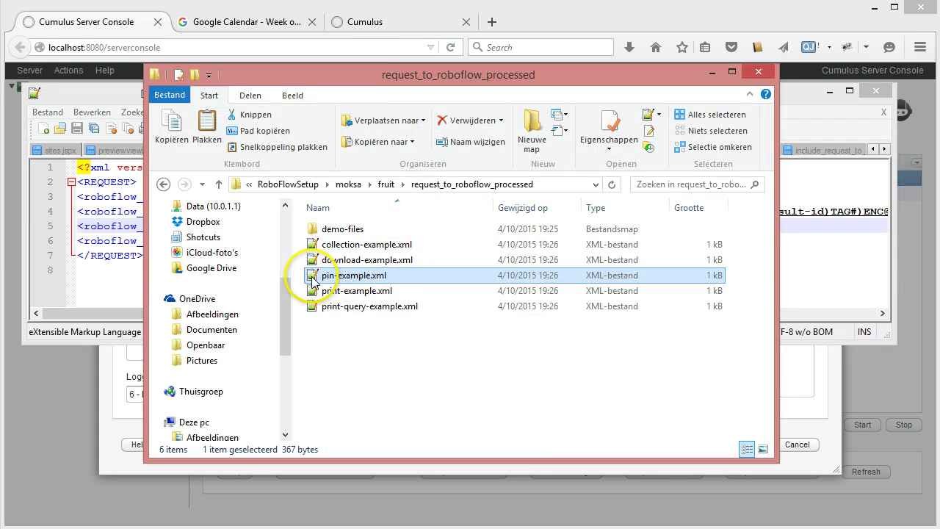
pyautogui.rightClick(314, 282)
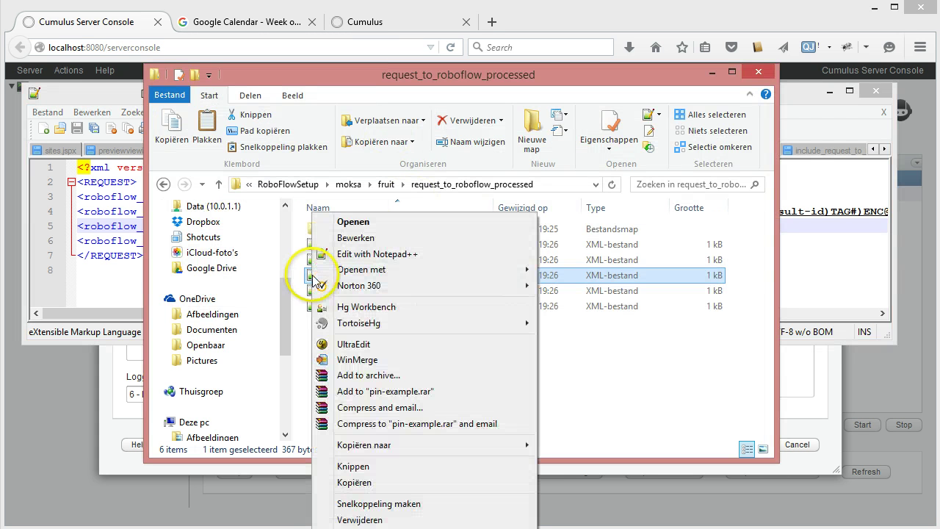
pyautogui.click(345, 483)
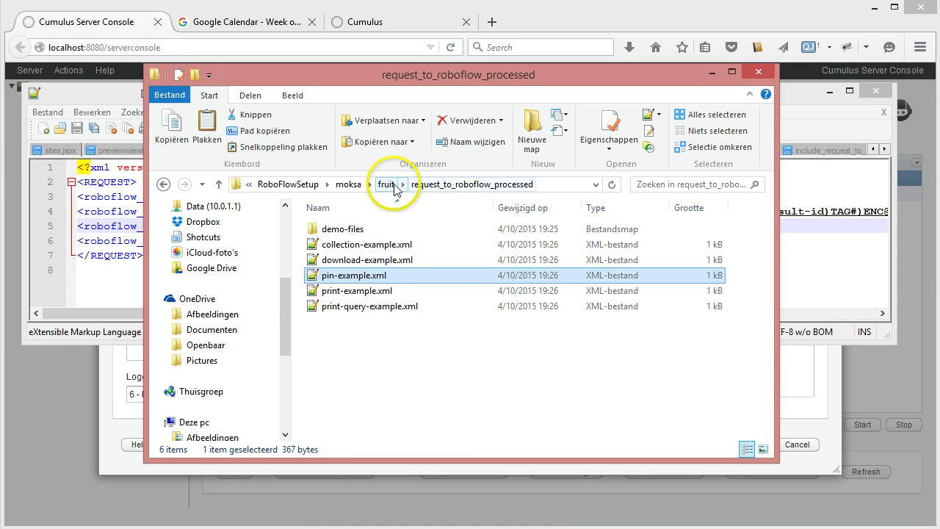
pyautogui.click(387, 185)
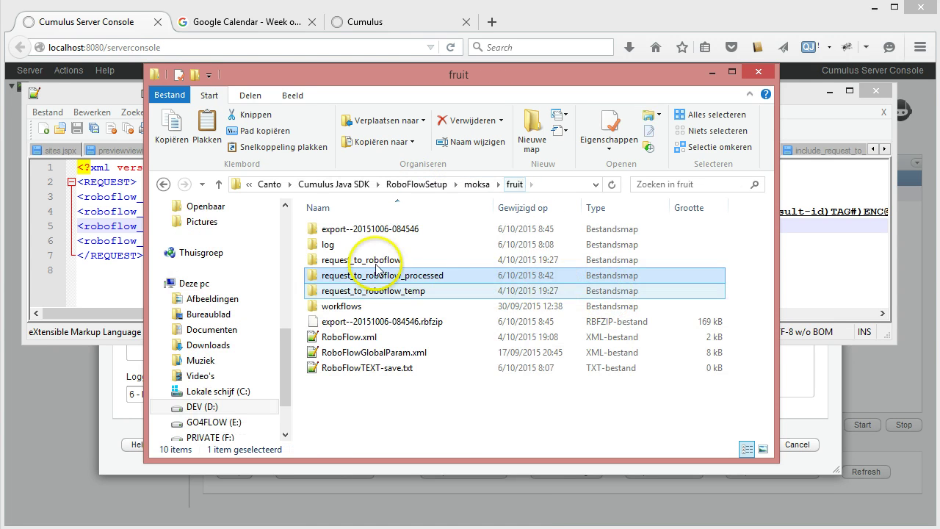
pyautogui.doubleClick(364, 259)
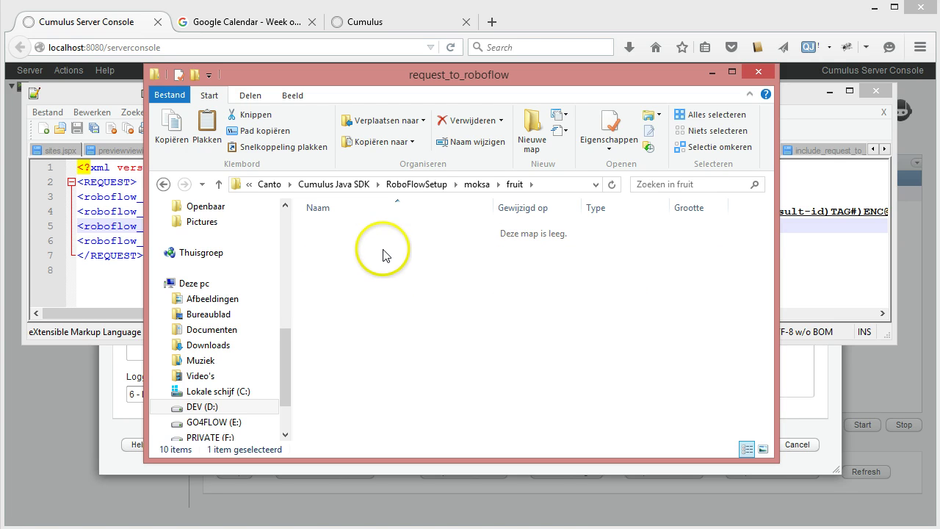
pyautogui.rightClick(377, 245)
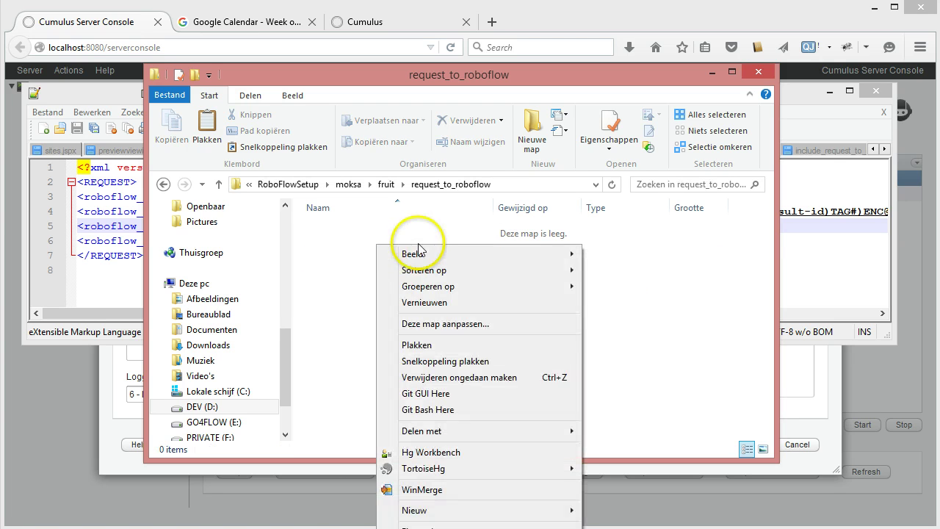
pyautogui.click(419, 344)
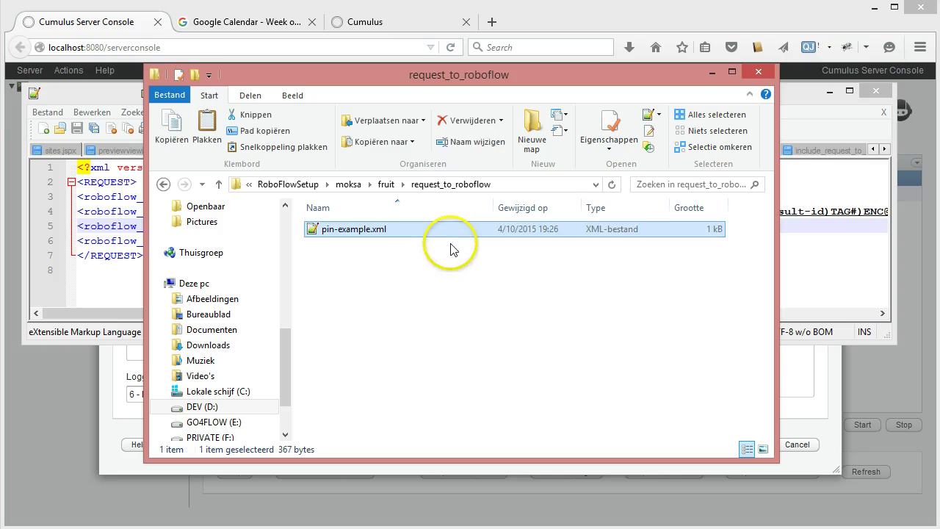
# Step: Rename the copied file in request_to_roboflow as pin-example-123.xml
pyautogui.click(372, 237)
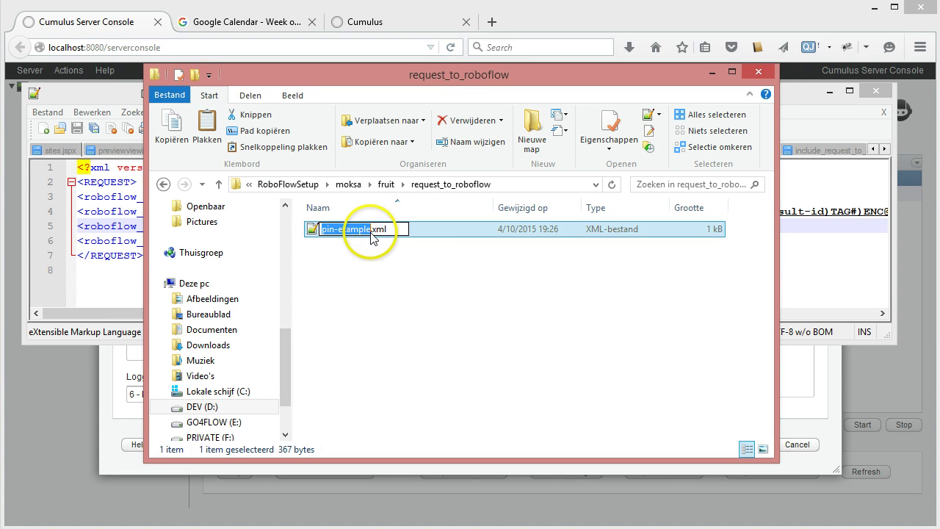
pyautogui.click(371, 232)
pyautogui.write('-')
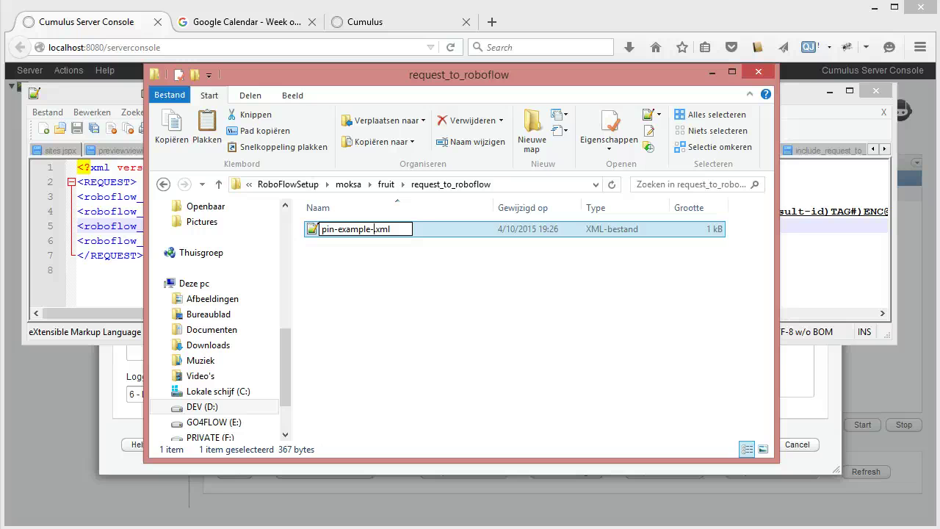
pyautogui.write('123')
pyautogui.press('Return')
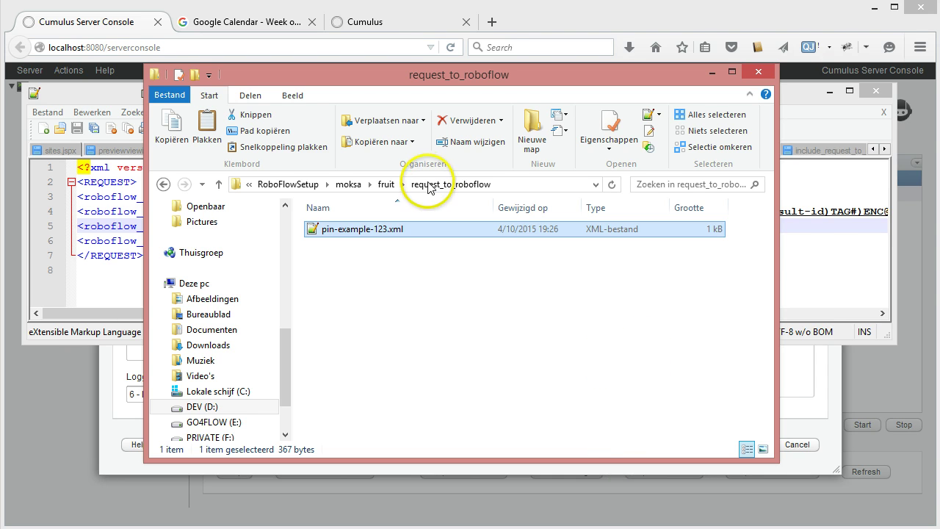
# Step: Switch back to the Cumulus Server Console, run the hotfolder-process-sites-requests workflow on demand and show its log
pyautogui.click(110, 462)
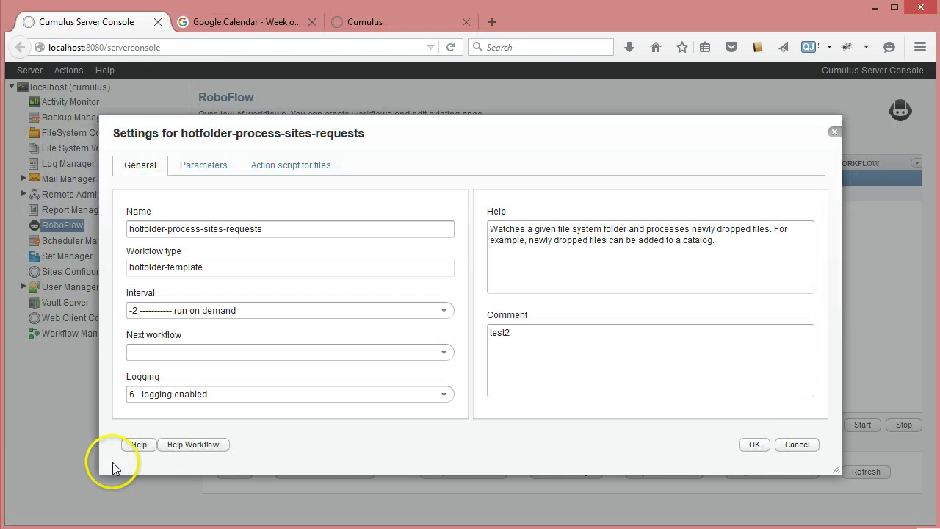
pyautogui.click(798, 444)
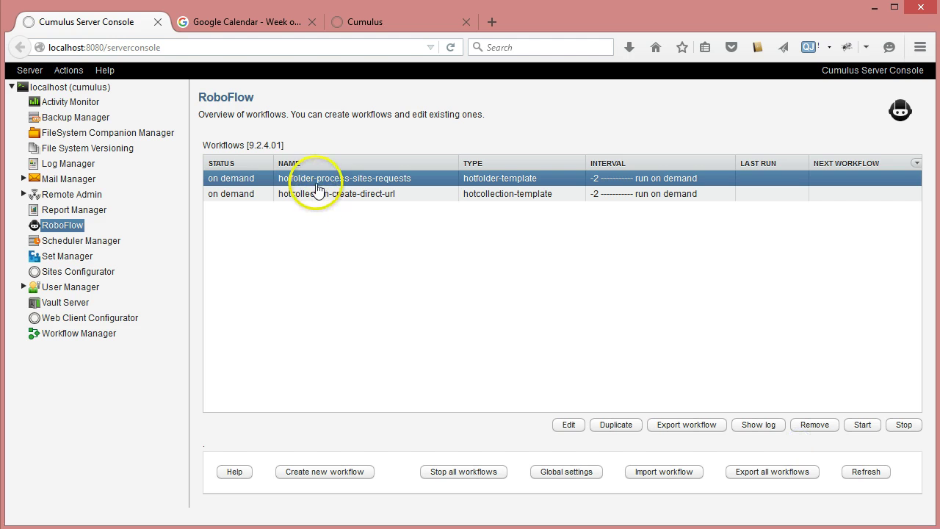
pyautogui.click(861, 426)
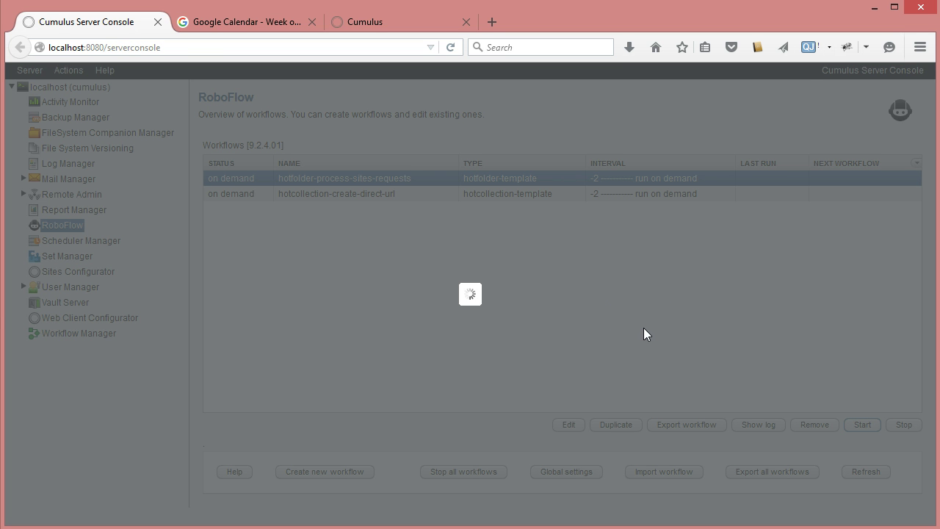
pyautogui.click(615, 280)
pyautogui.click(462, 187)
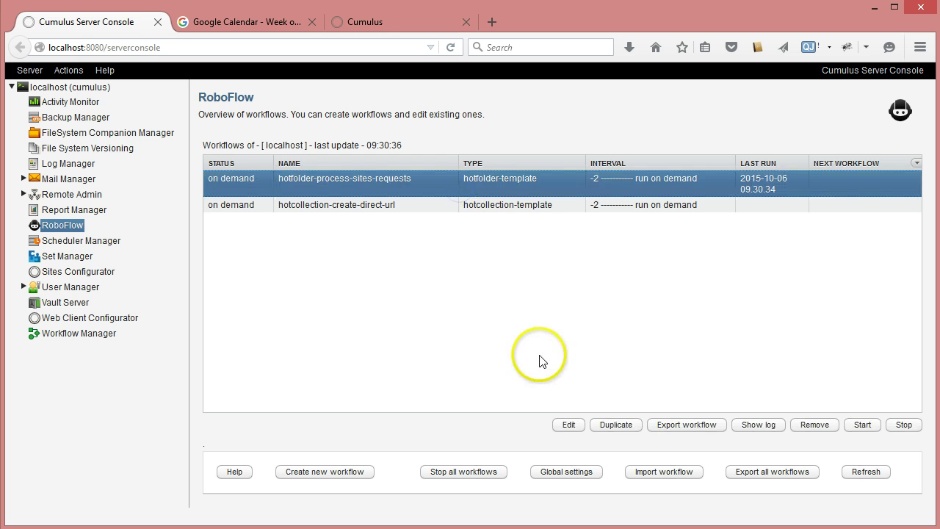
pyautogui.click(756, 426)
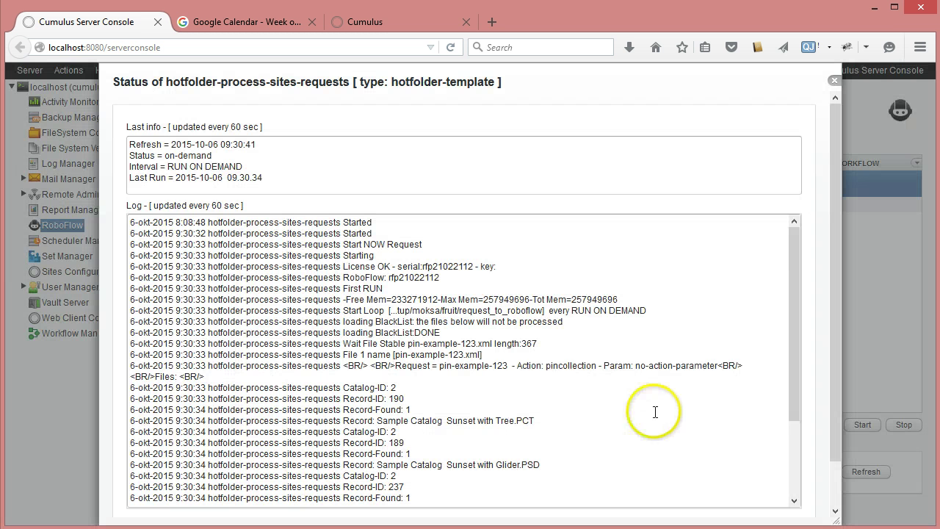
# Step: Examine the log entries for the processed pin-example-123.xml file and its request name
pyautogui.moveTo(793, 271); pyautogui.dragTo(791, 314)
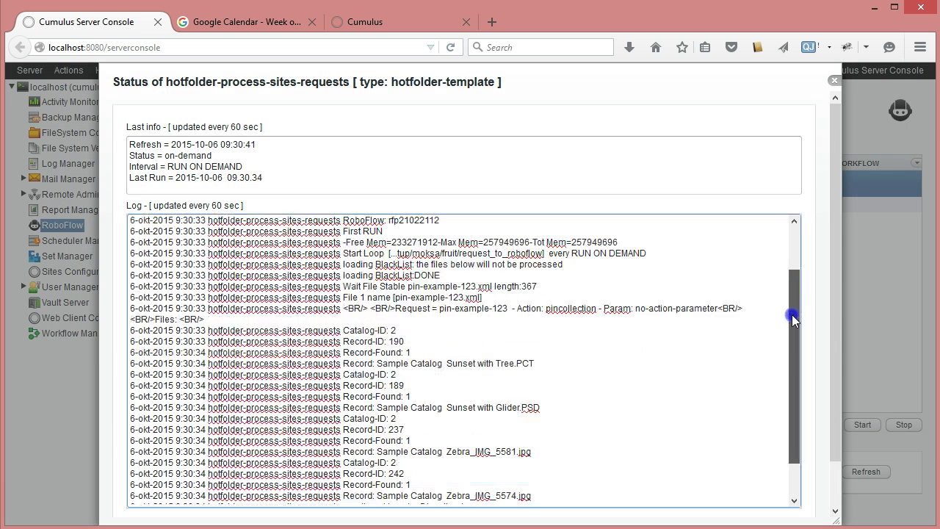
pyautogui.moveTo(393, 297); pyautogui.dragTo(488, 296)
pyautogui.click(533, 307)
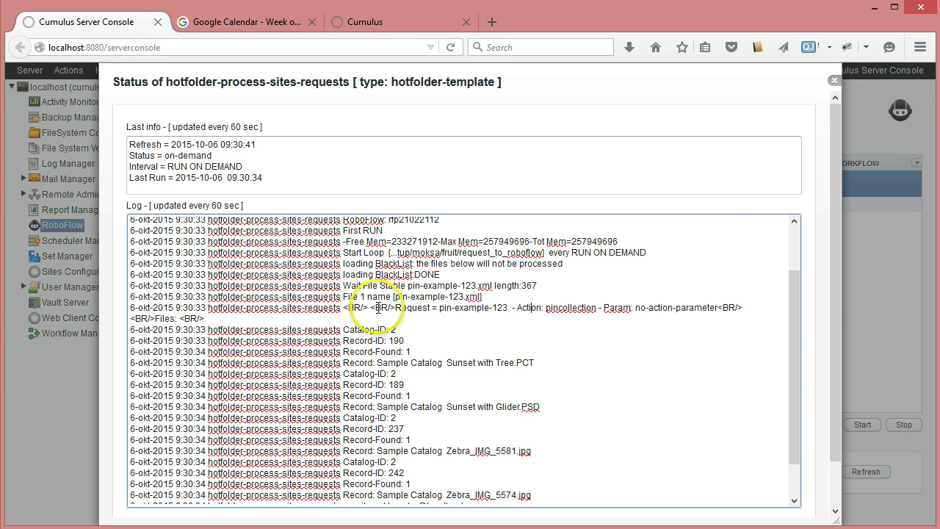
pyautogui.moveTo(395, 308); pyautogui.dragTo(508, 308)
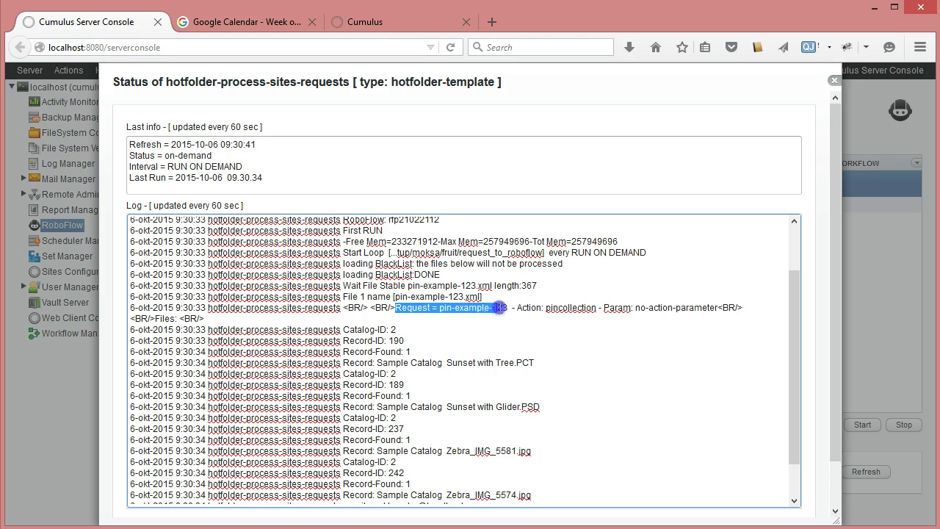
pyautogui.click(471, 306)
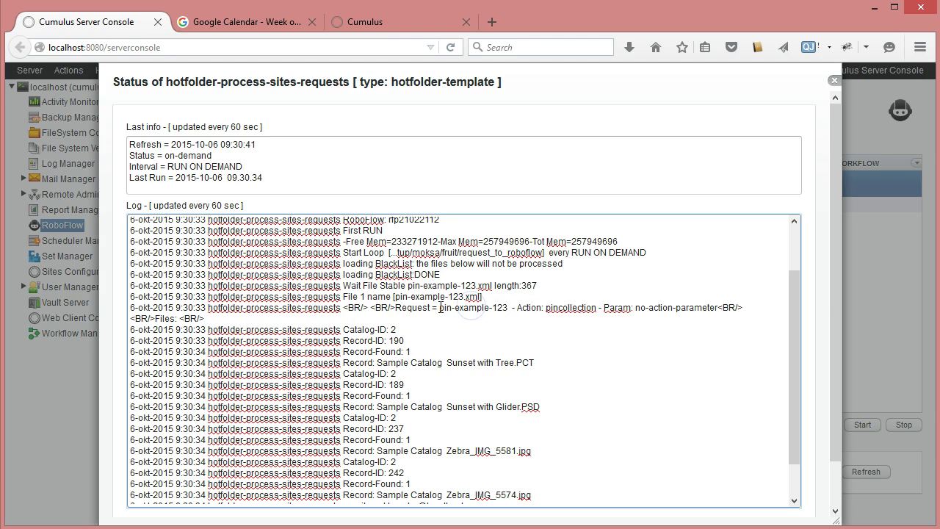
pyautogui.moveTo(439, 307); pyautogui.dragTo(505, 307)
# Step: Compare the pincollection action in the log with the roboflow_action element of pin-example.xml in Notepad++
pyautogui.click(562, 308)
pyautogui.doubleClick(562, 308)
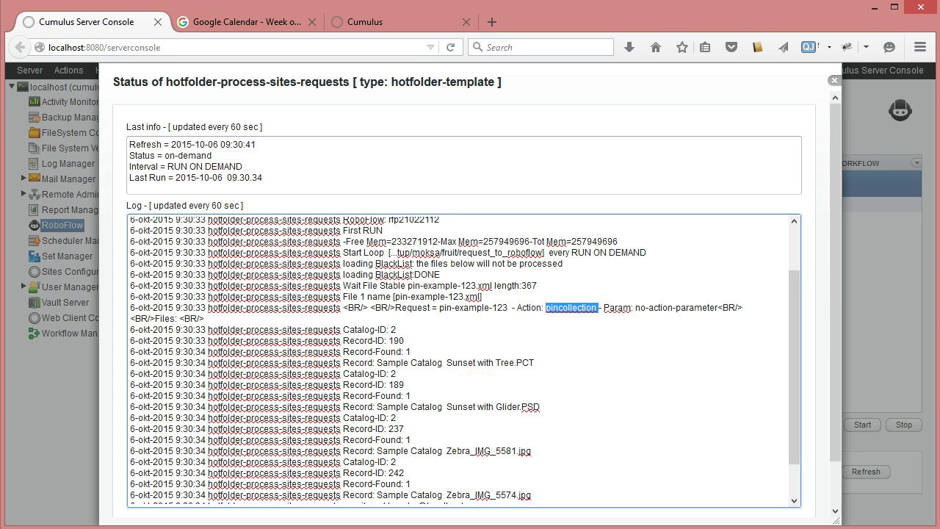
pyautogui.hotkey('alt', 'Tab')
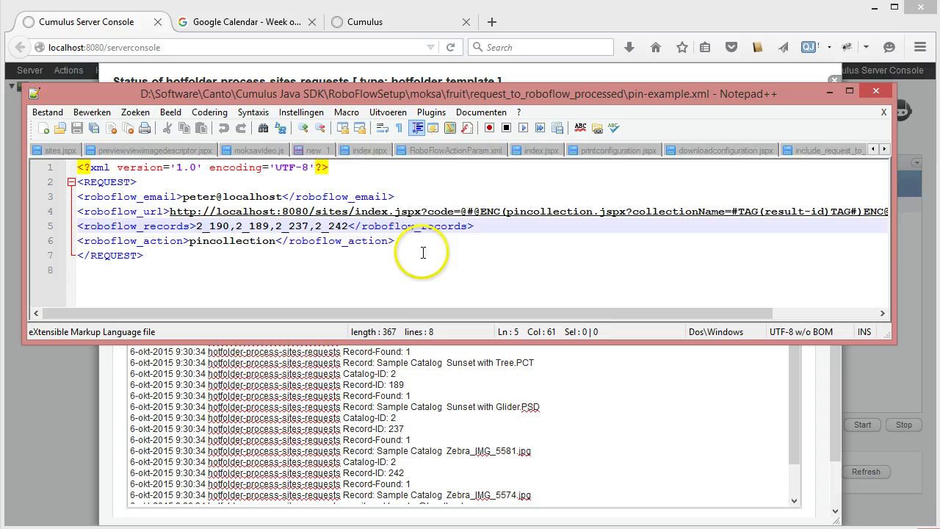
pyautogui.doubleClick(232, 241)
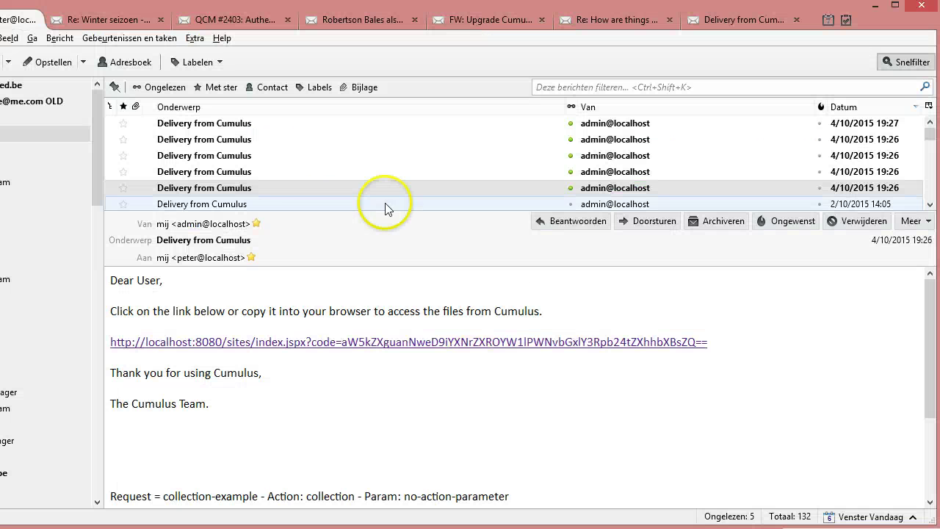
# Step: In Thunderbird, fetch new mail for the local account and open the newest "Delivery from Cumulus" message in its inbox
pyautogui.click(44, 133)
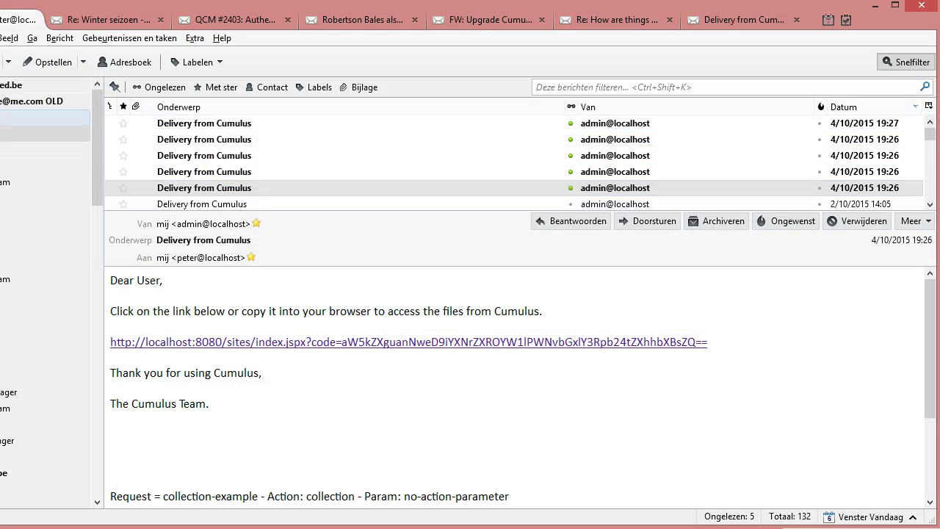
pyautogui.click(7, 118)
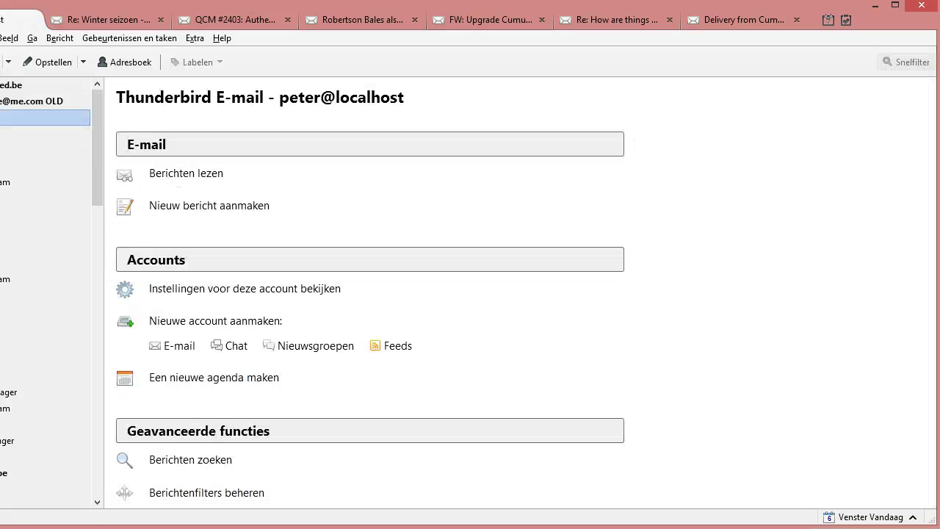
pyautogui.rightClick(8, 122)
pyautogui.press('Return')
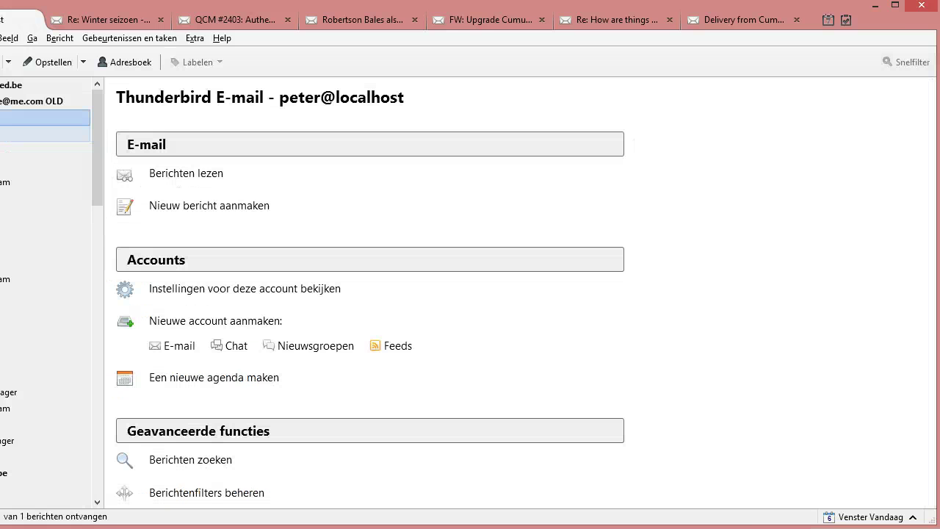
pyautogui.press('Down')
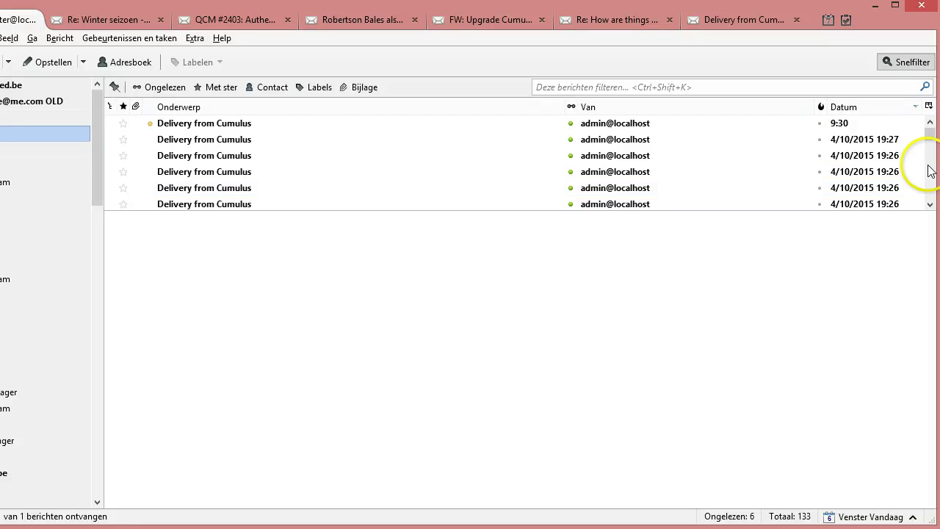
pyautogui.click(203, 123)
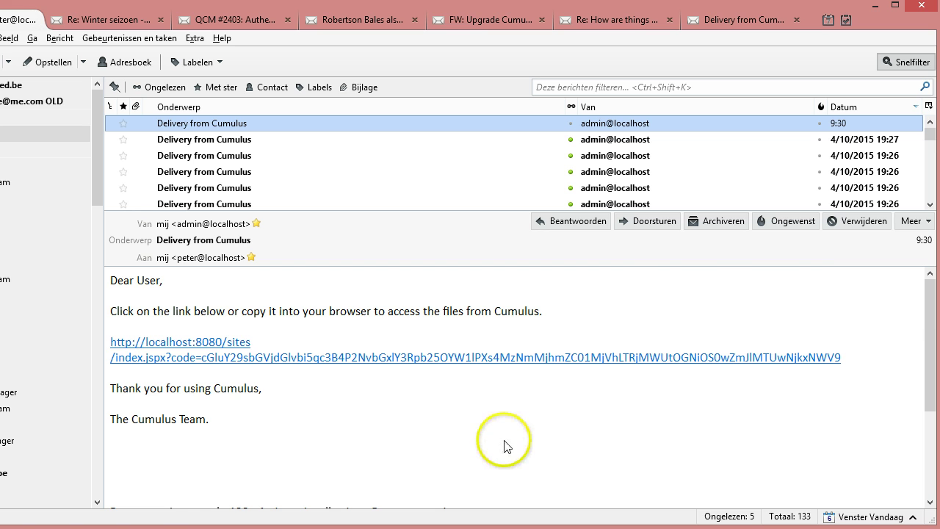
# Step: Examine the request details and the list of records at the end of the delivery email
pyautogui.scroll(-2, 504, 441)
pyautogui.scroll(-1, 504, 444)
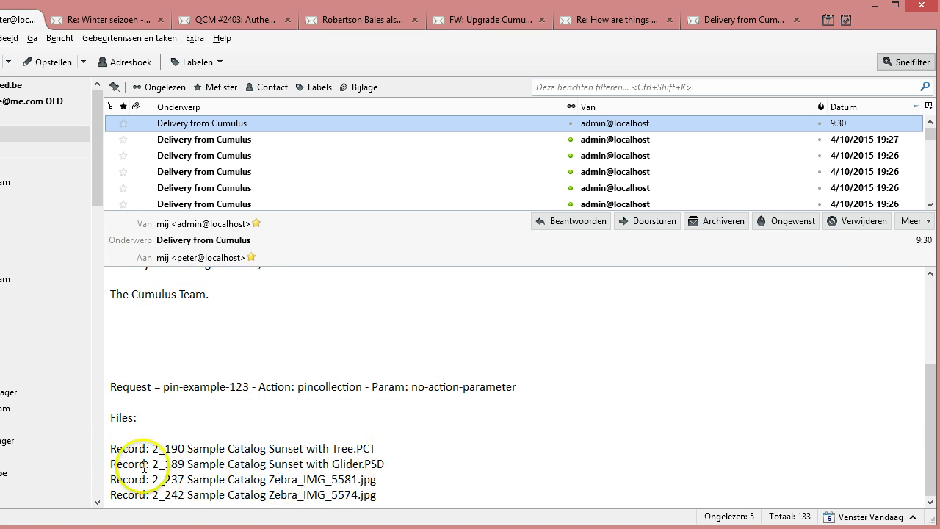
pyautogui.moveTo(110, 448); pyautogui.dragTo(384, 495)
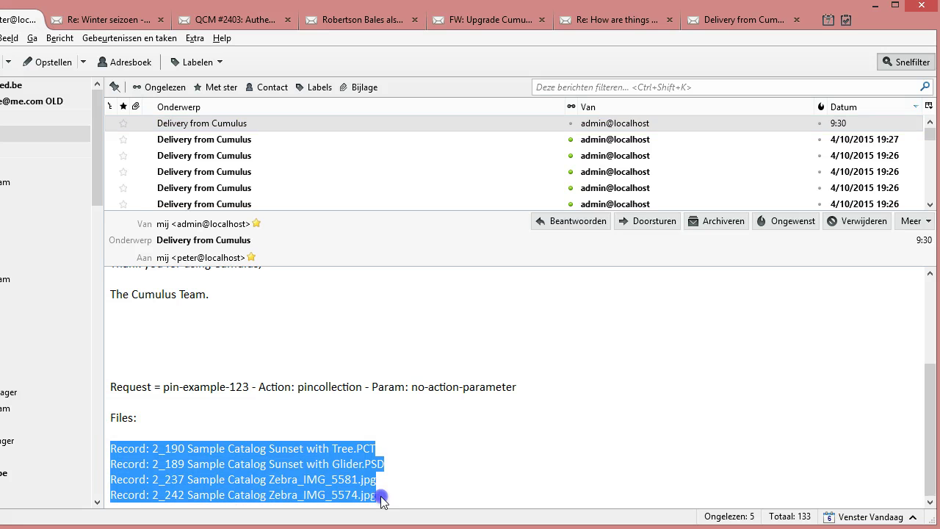
pyautogui.click(440, 481)
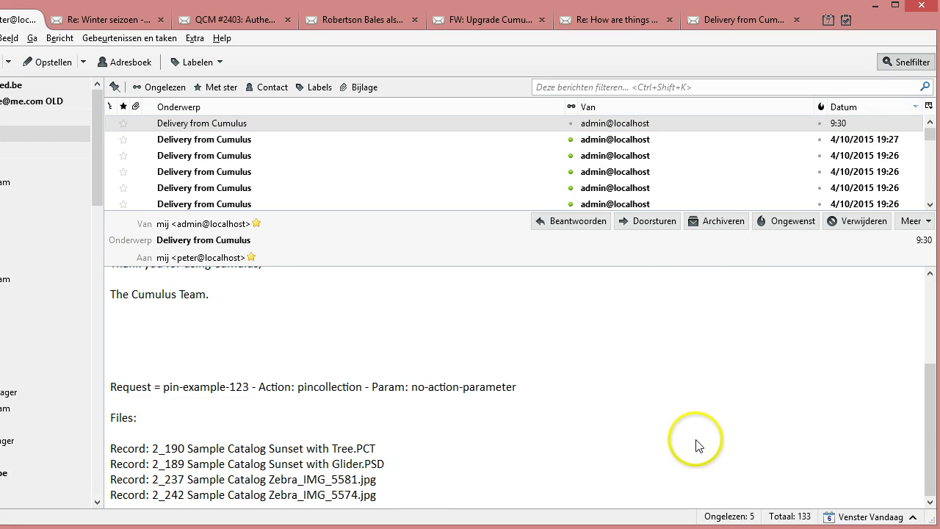
pyautogui.scroll(3, 702, 445)
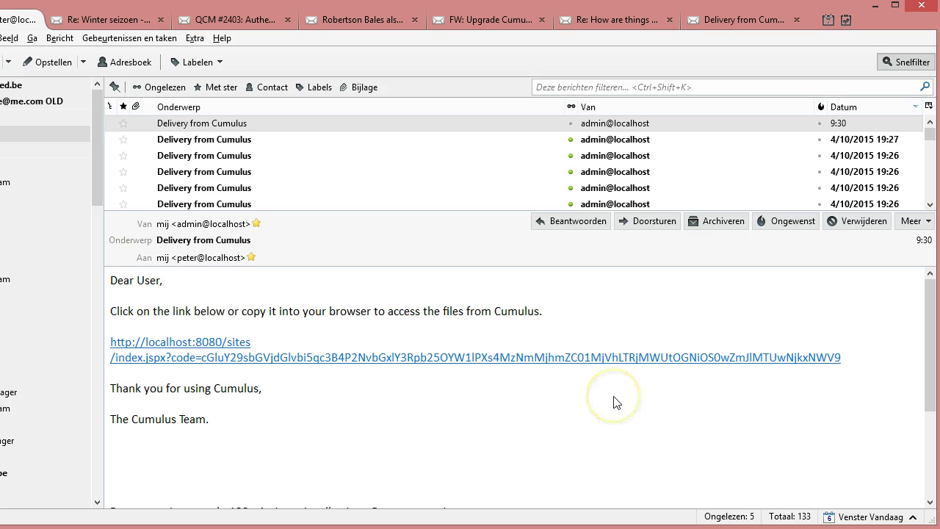
# Step: View the pinned collection through the email's Cumulus Sites link, then close that page and the workflow status dialog
pyautogui.click(608, 365)
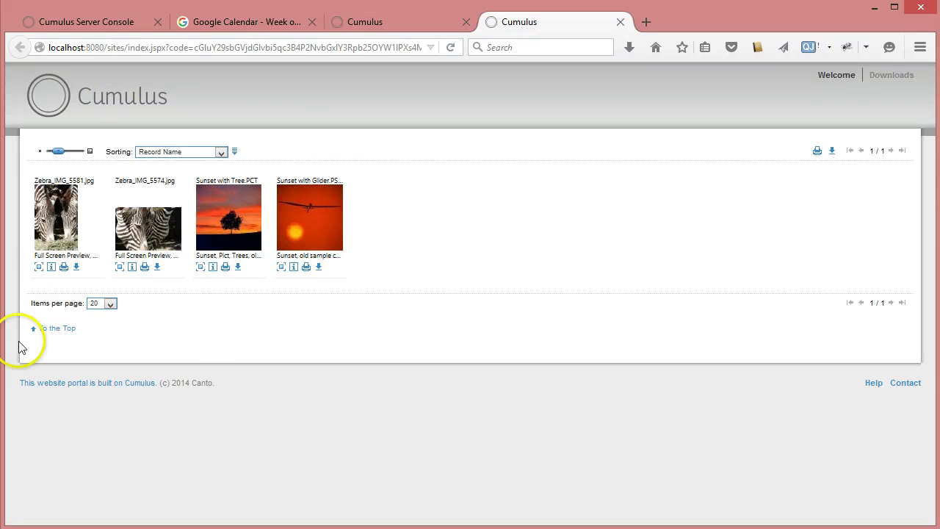
pyautogui.click(65, 246)
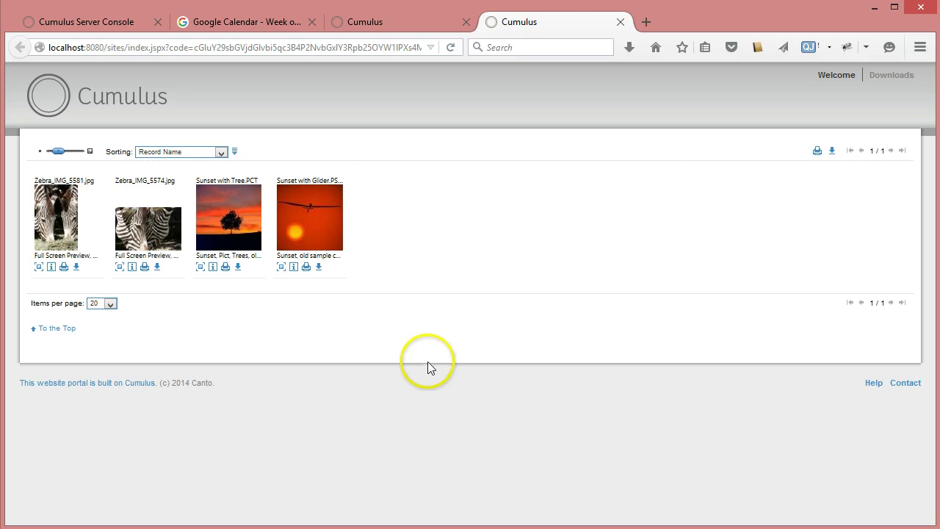
pyautogui.click(620, 22)
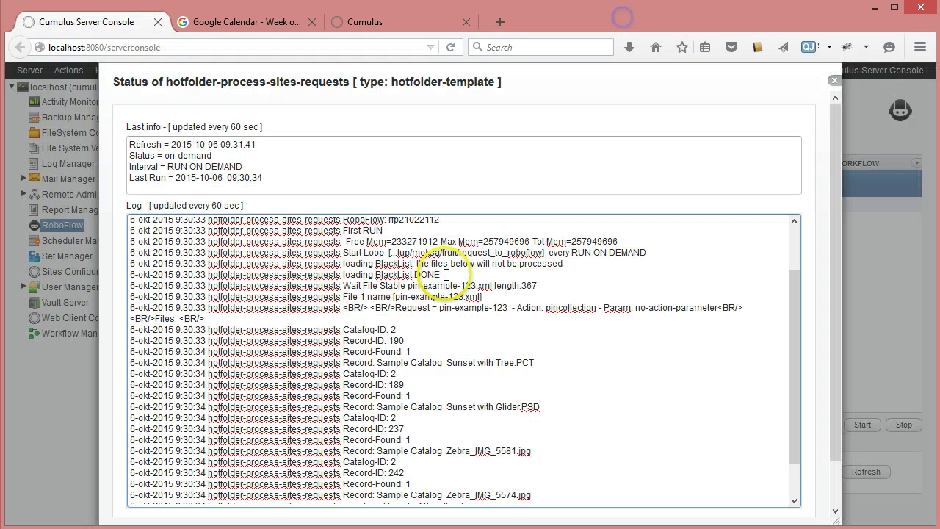
pyautogui.click(833, 83)
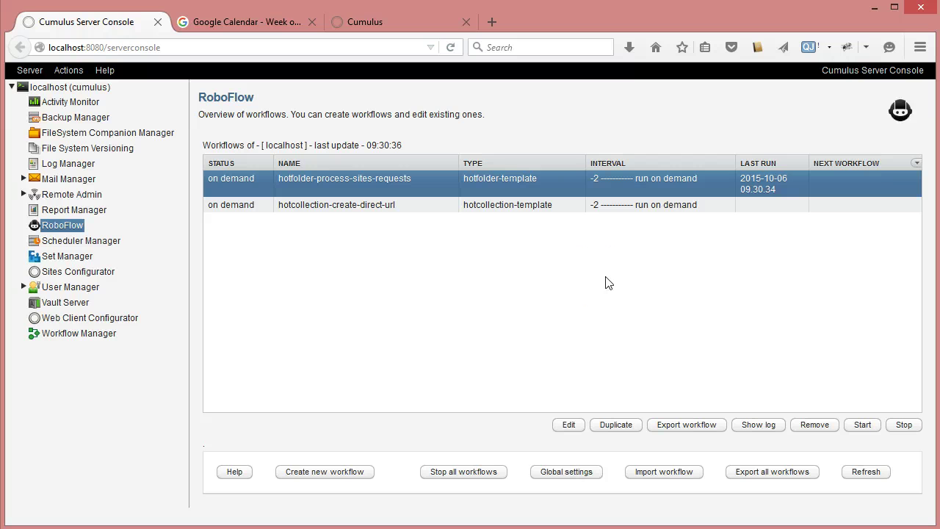
# Step: In File Explorer, copy download-example.xml from request_to_roboflow_processed into the request_to_roboflow folder under fruit
pyautogui.moveTo(29, 528)
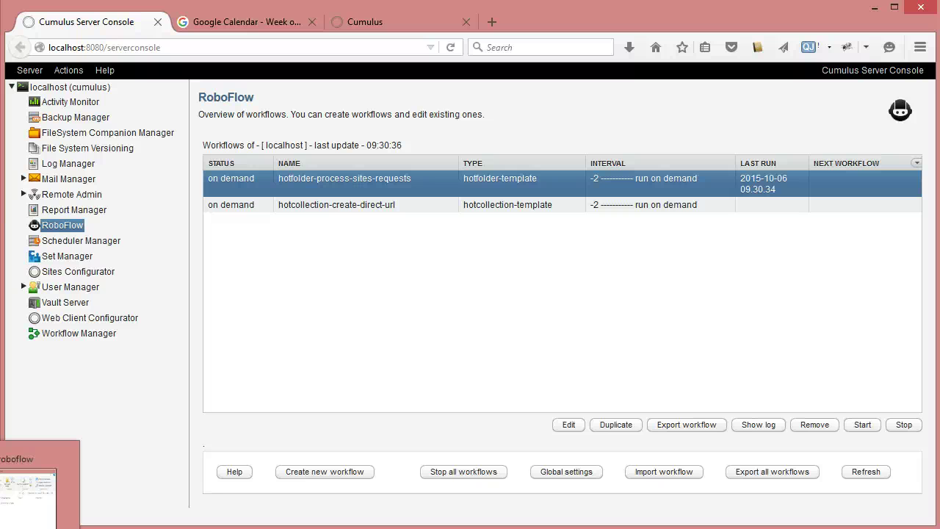
pyautogui.click(43, 482)
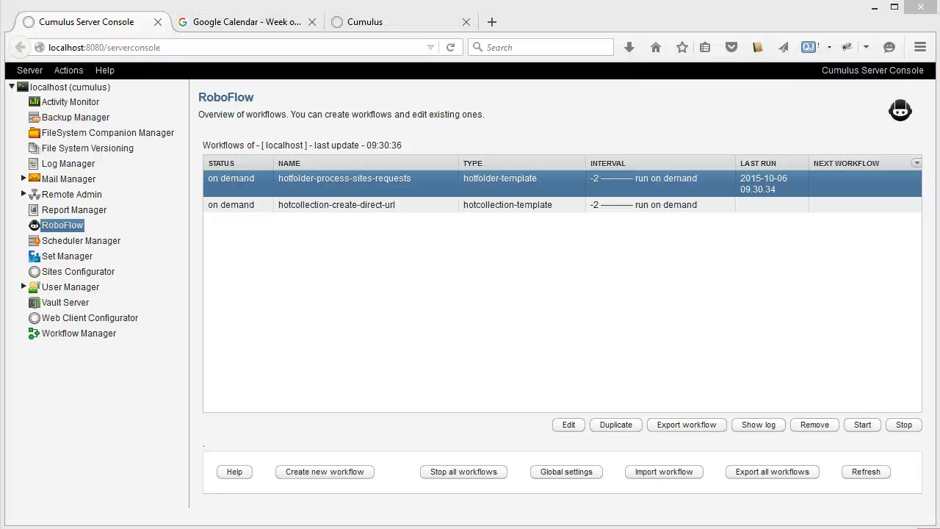
pyautogui.click(386, 186)
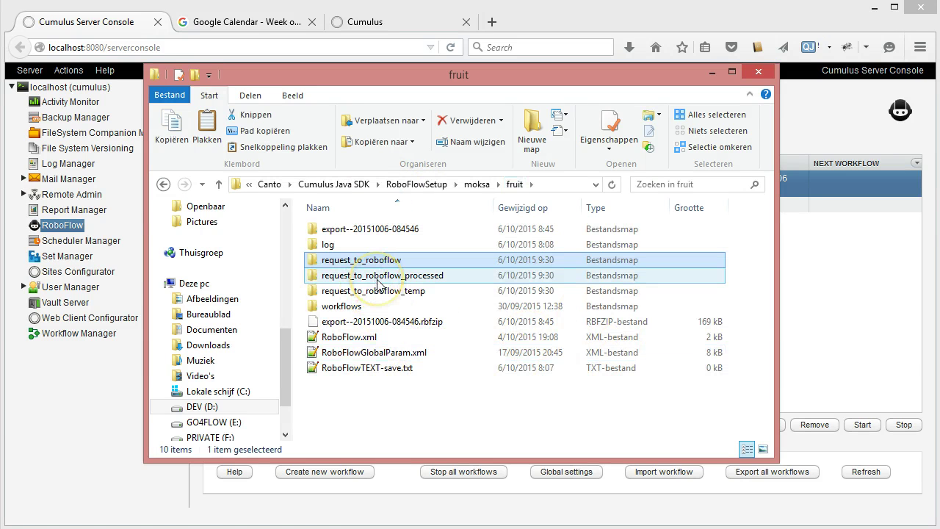
pyautogui.doubleClick(375, 277)
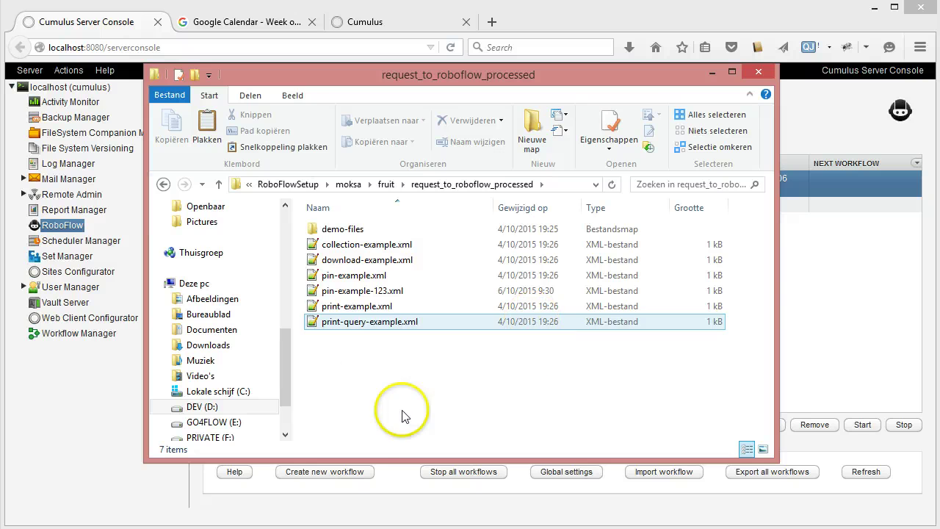
pyautogui.click(317, 261)
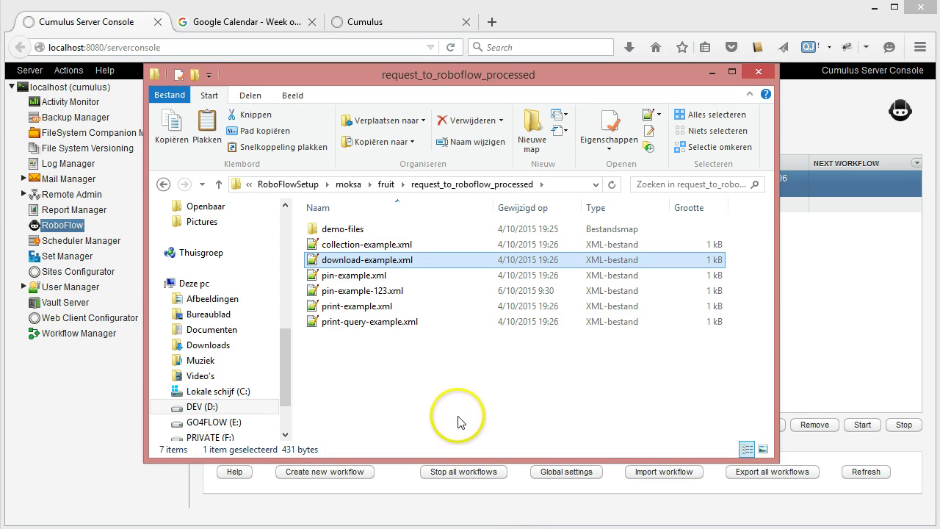
pyautogui.rightClick(314, 262)
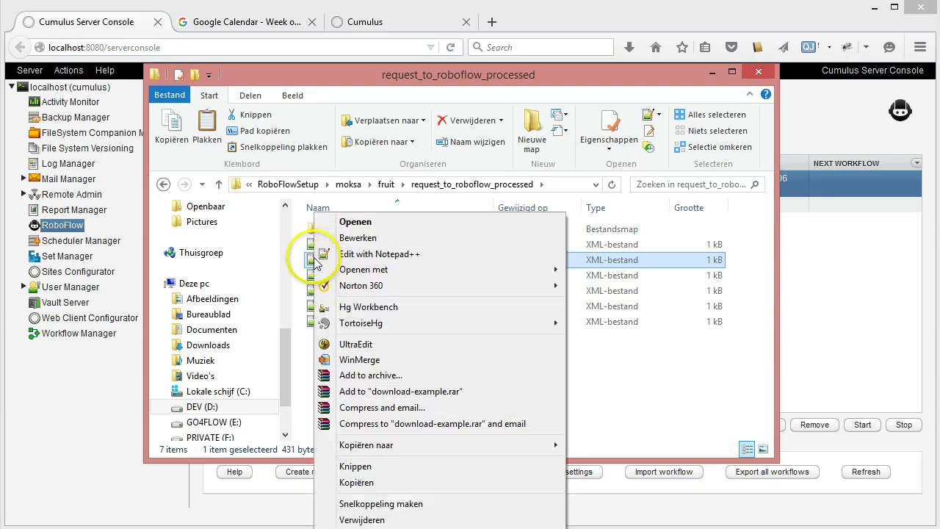
pyautogui.click(356, 482)
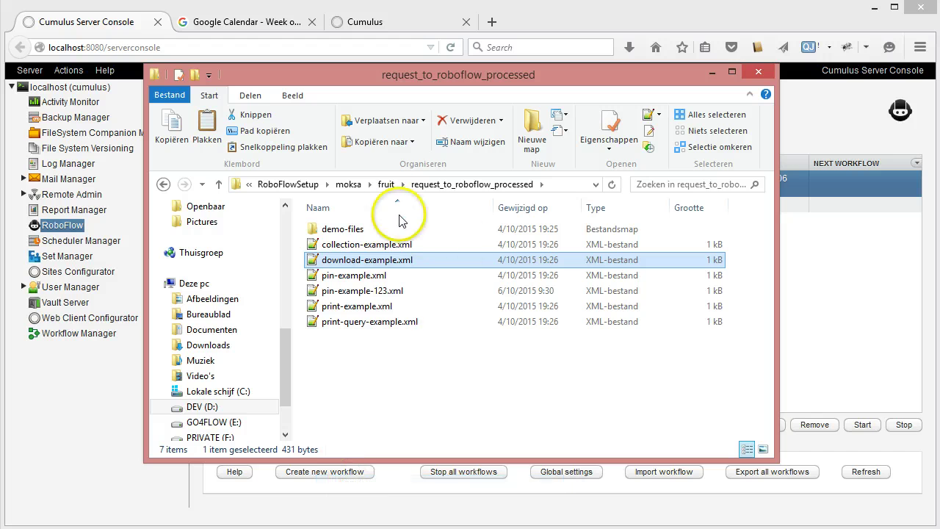
pyautogui.click(385, 184)
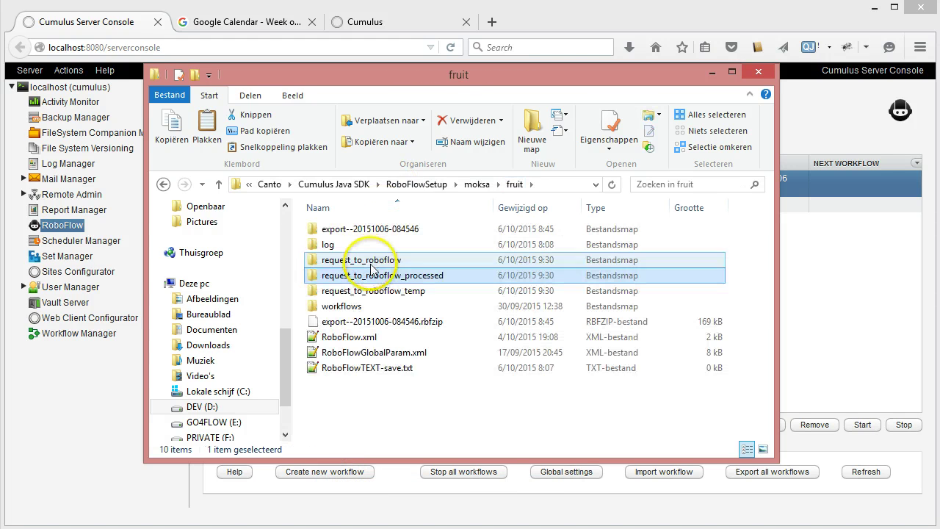
pyautogui.doubleClick(393, 257)
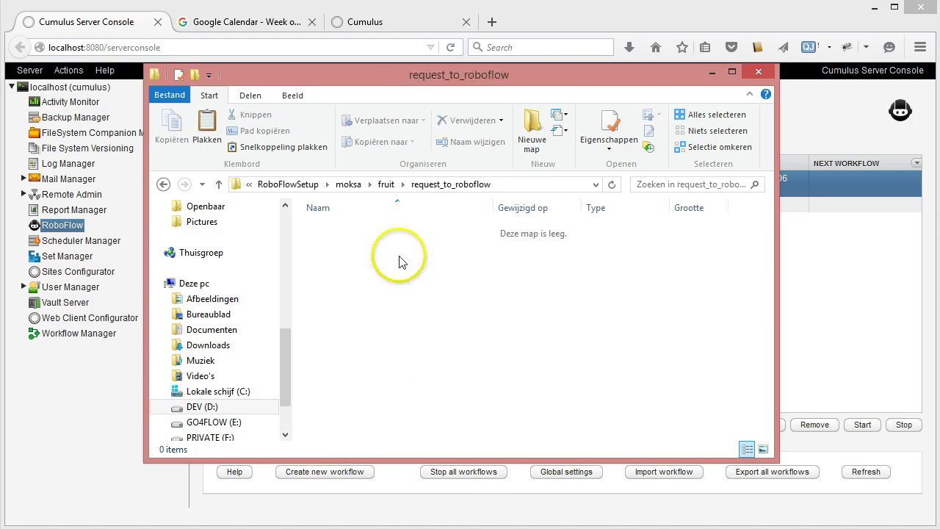
pyautogui.rightClick(399, 259)
pyautogui.click(507, 356)
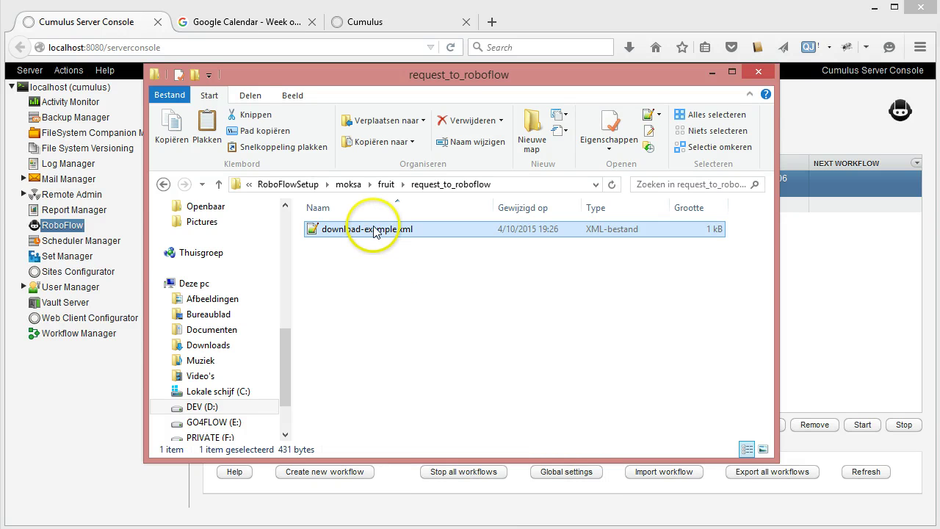
# Step: Rename the copied file in request_to_roboflow as download-example123.xml and open it in Notepad++
pyautogui.click(378, 232)
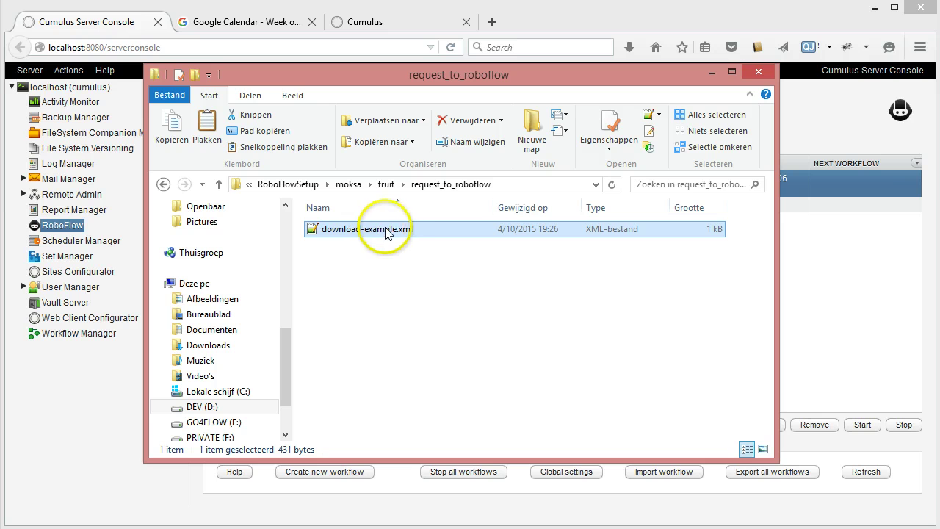
pyautogui.press('Right')
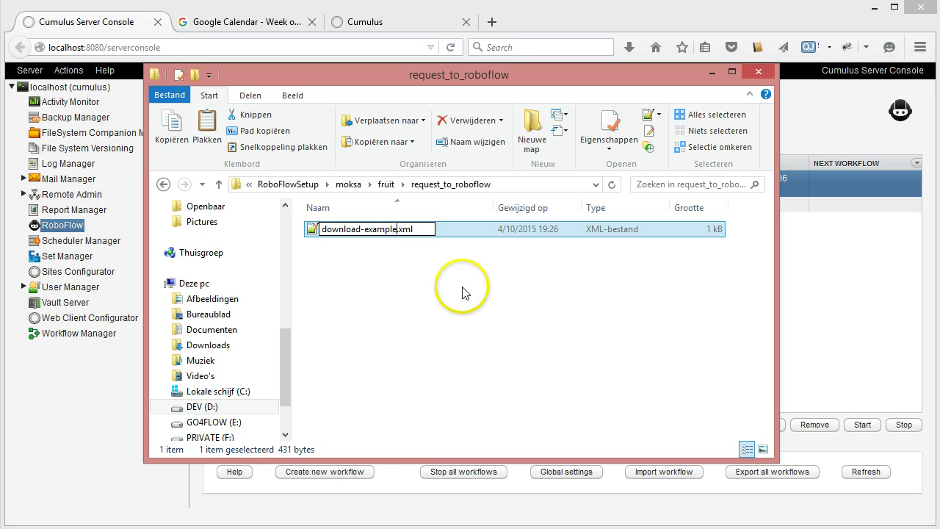
pyautogui.write('123')
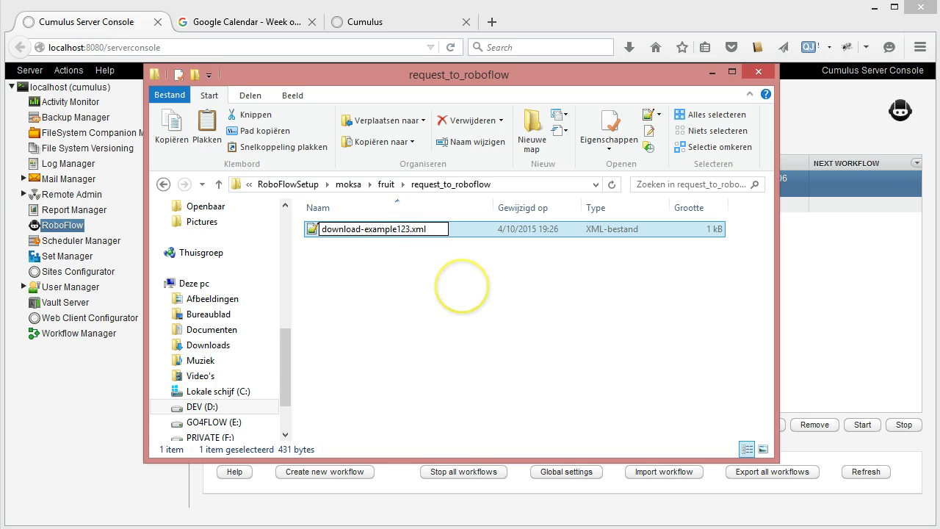
pyautogui.press('Return')
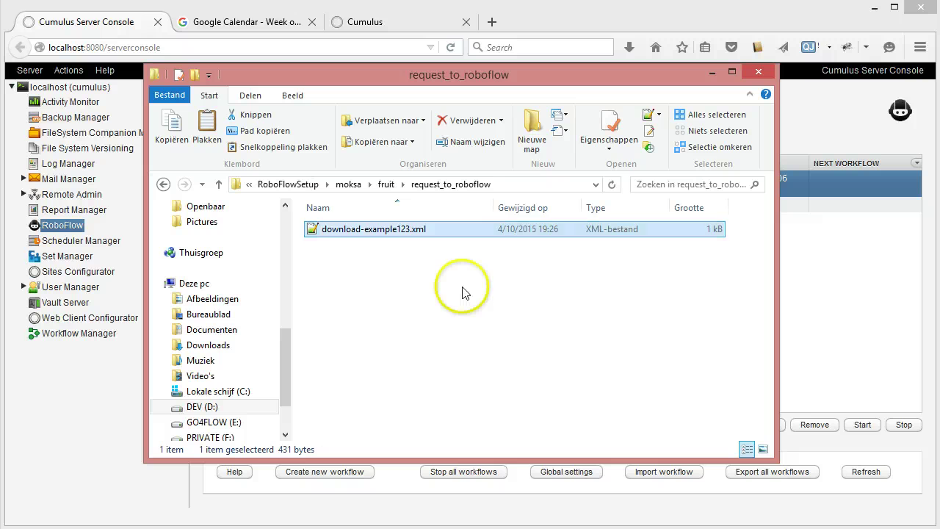
pyautogui.rightClick(309, 233)
pyautogui.click(321, 253)
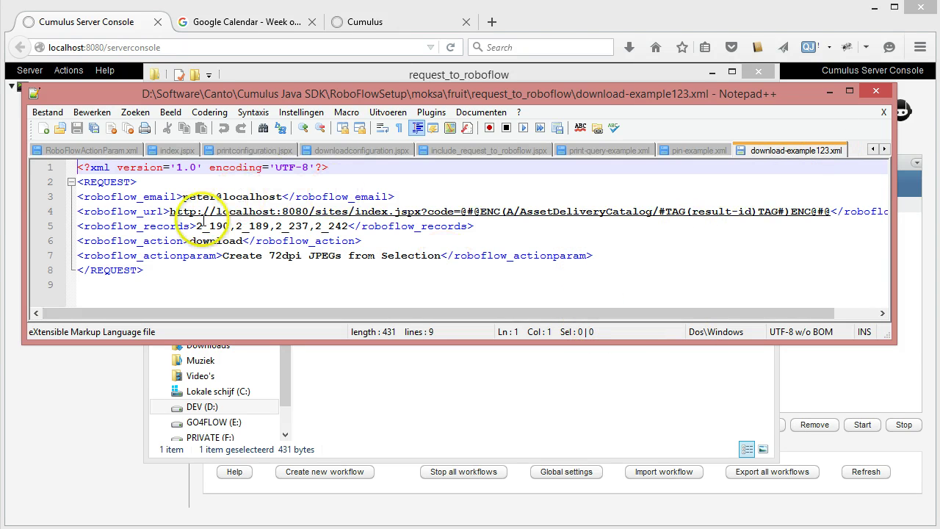
# Step: Examine the email, record IDs, action and action parameter in download-example123.xml, then close the file
pyautogui.moveTo(183, 197); pyautogui.dragTo(282, 197)
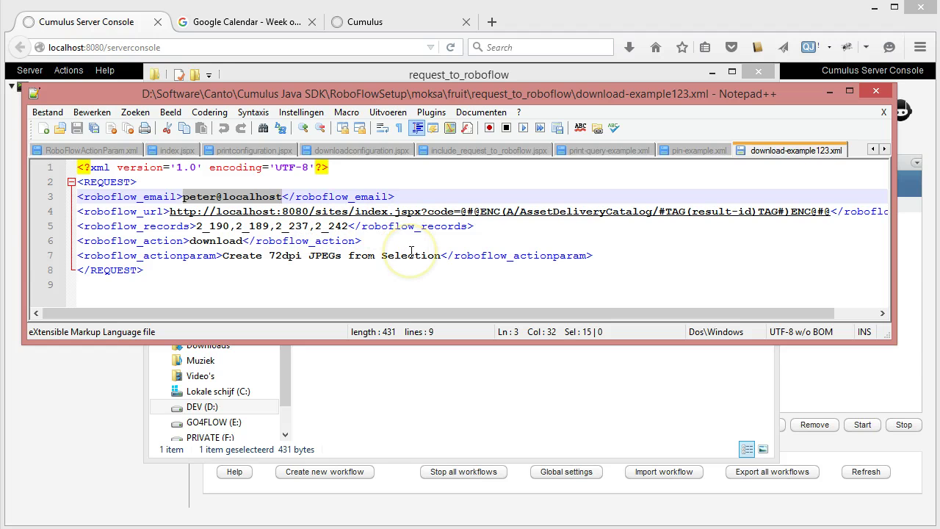
pyautogui.click(624, 229)
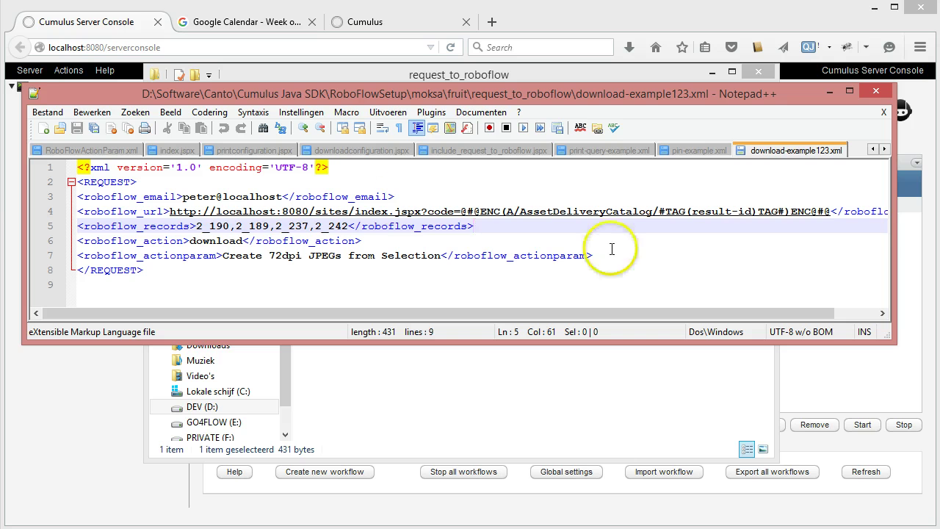
pyautogui.moveTo(196, 226); pyautogui.dragTo(349, 226)
pyautogui.click(383, 226)
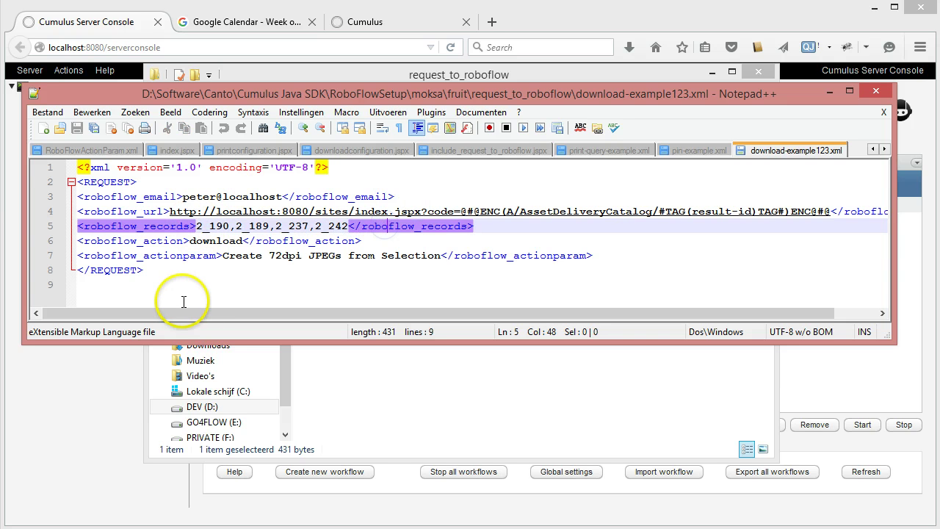
pyautogui.click(223, 241)
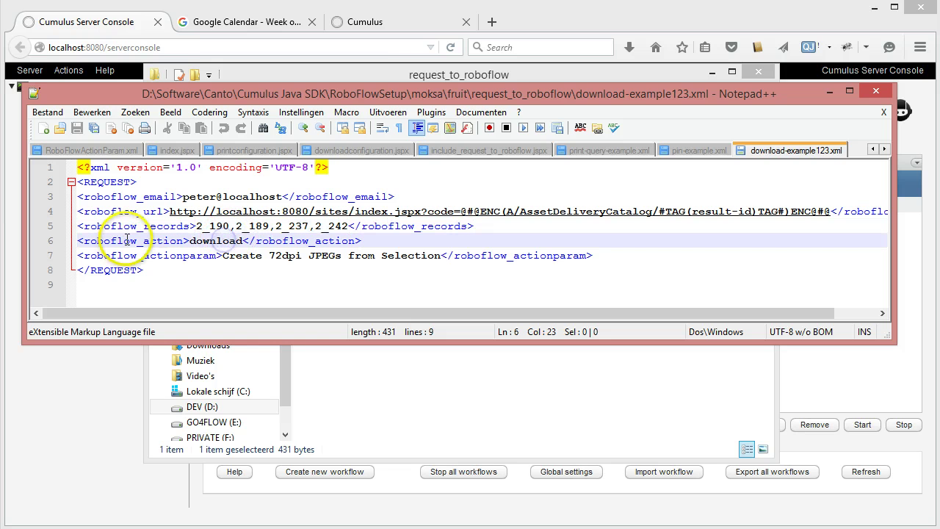
pyautogui.doubleClick(220, 241)
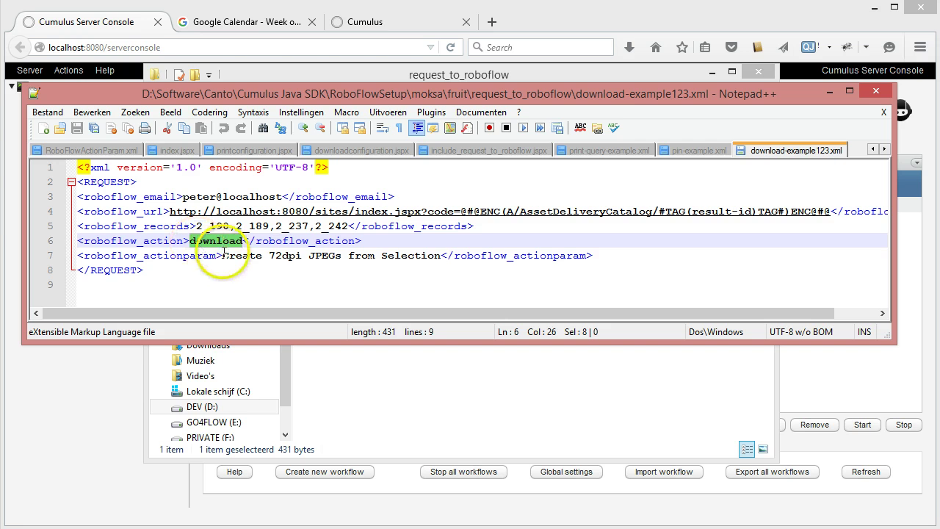
pyautogui.moveTo(222, 256); pyautogui.dragTo(439, 255)
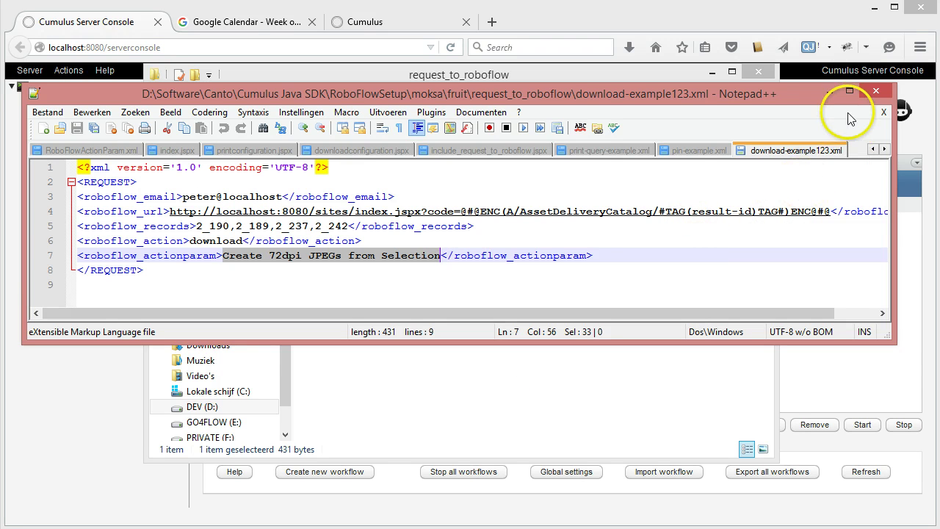
pyautogui.rightClick(838, 150)
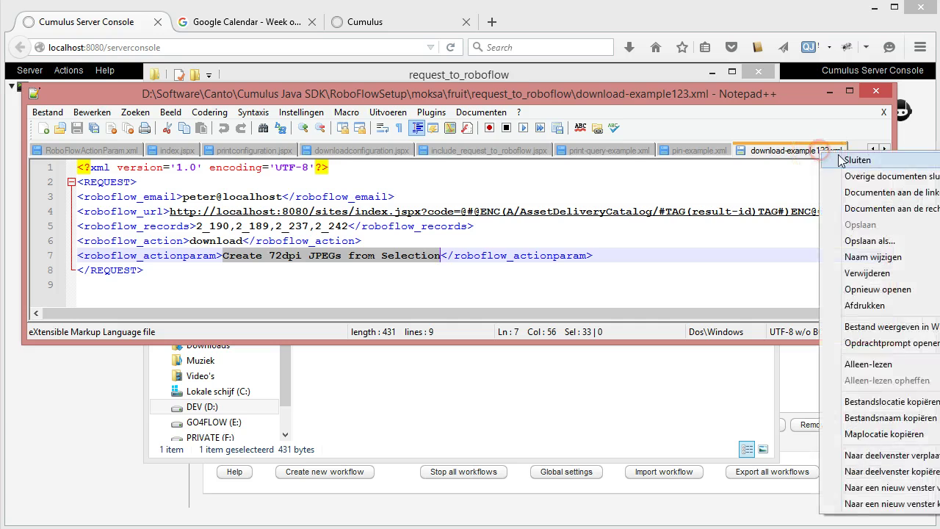
pyautogui.click(855, 158)
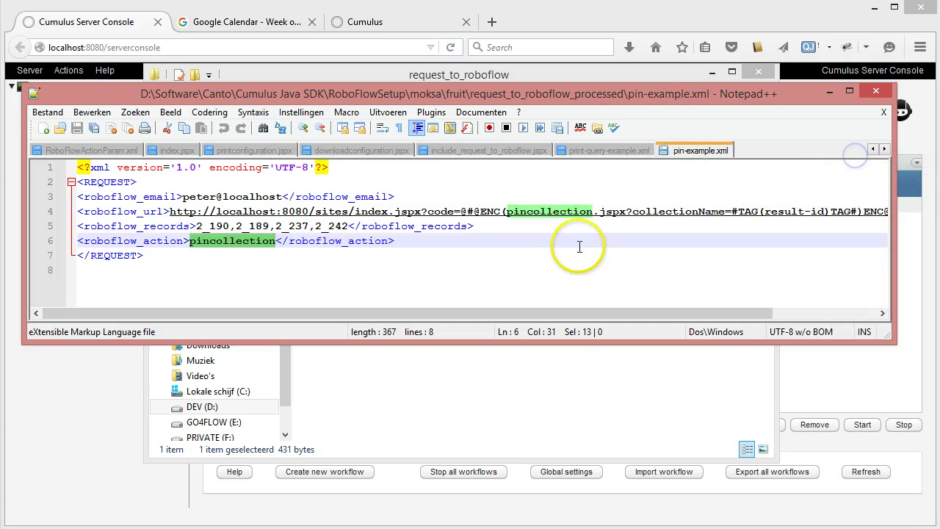
# Step: Return to the RoboFlow overview, start the hotfolder-process-sites-requests workflow and open its log
pyautogui.click(558, 354)
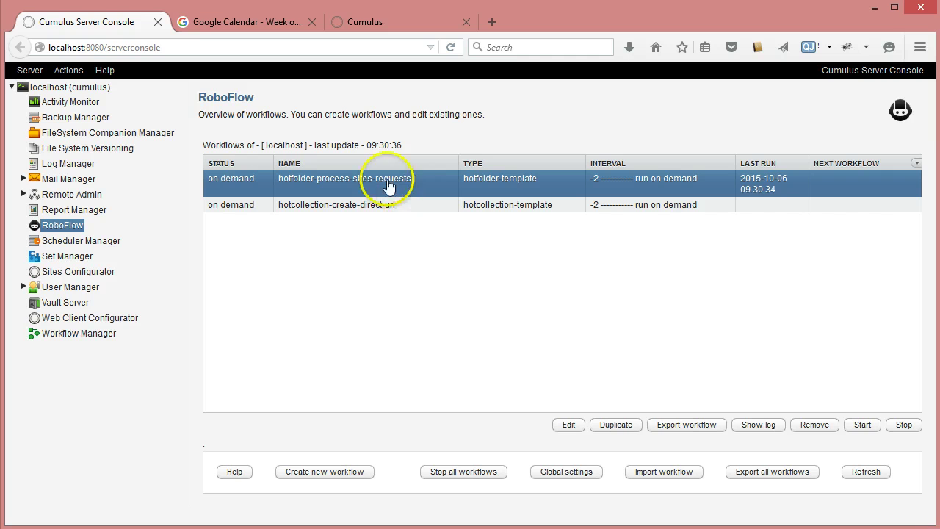
pyautogui.click(870, 431)
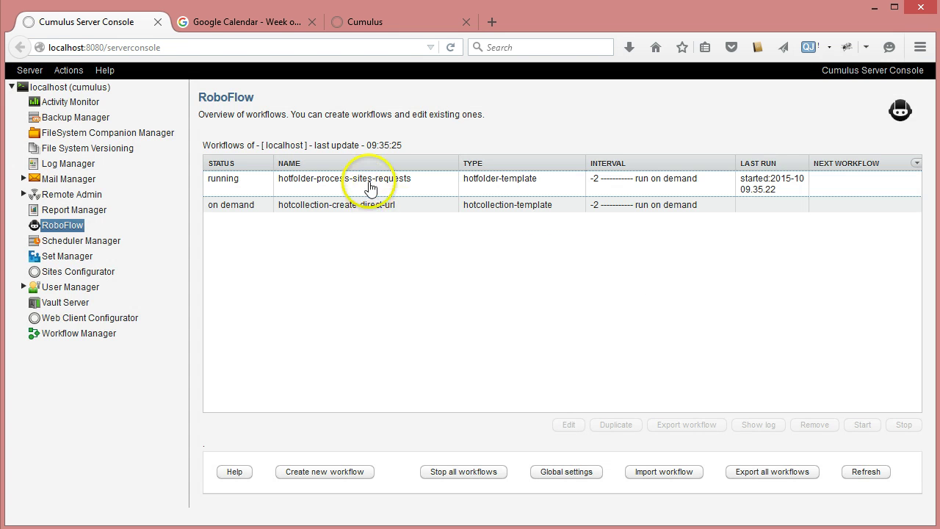
pyautogui.click(369, 185)
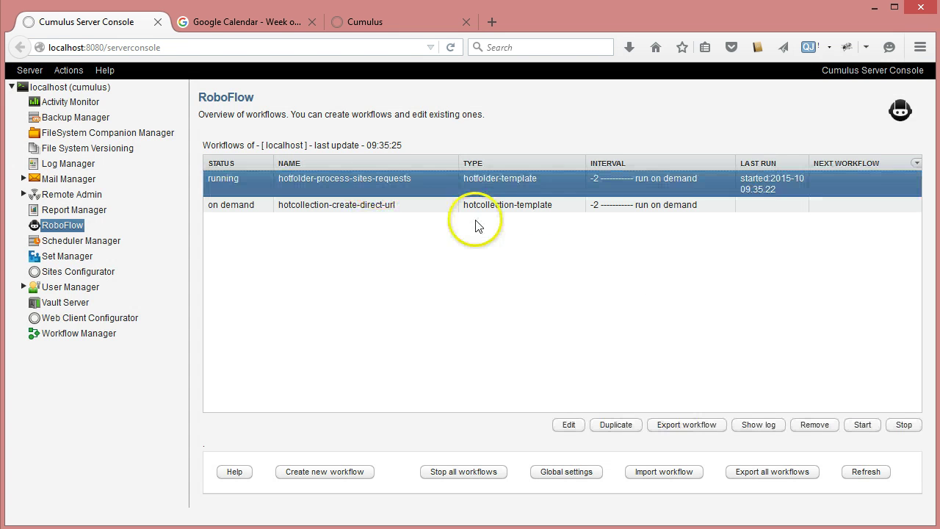
pyautogui.click(754, 425)
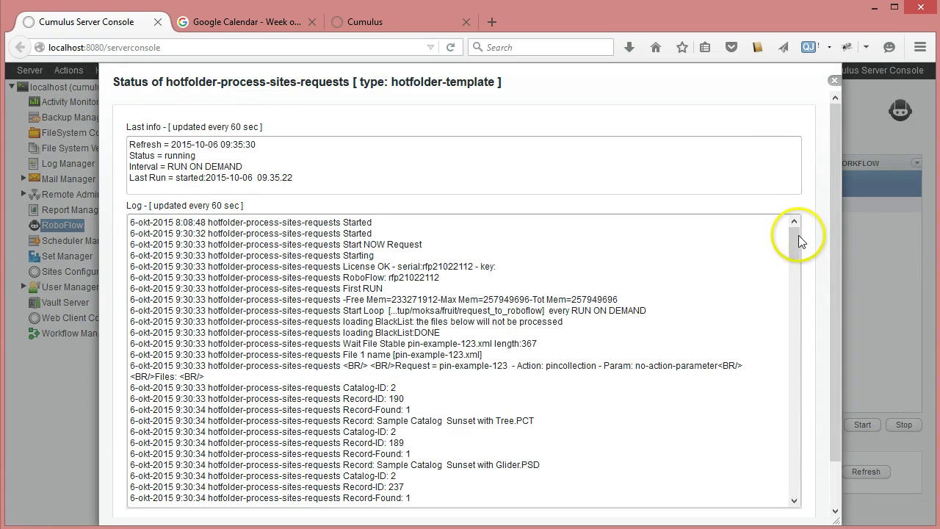
# Step: Examine the log entries for the download-example123 request, including the Sunset with Tree.PCT record and result file, then close the status dialog
pyautogui.moveTo(794, 235)
pyautogui.mouseDown()
pyautogui.moveTo(795, 301)
pyautogui.moveTo(778, 230)
pyautogui.moveTo(780, 248)
pyautogui.mouseUp()
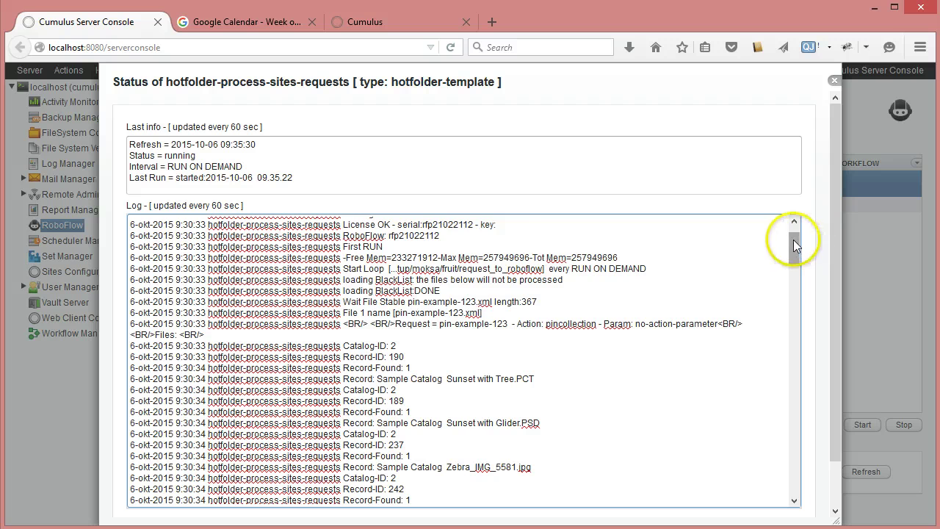
pyautogui.moveTo(793, 240); pyautogui.dragTo(824, 523)
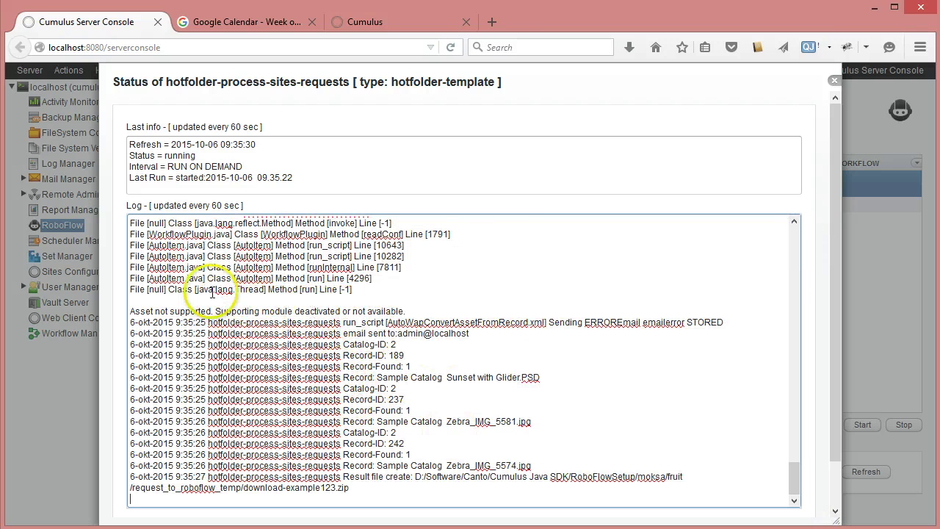
pyautogui.click(435, 367)
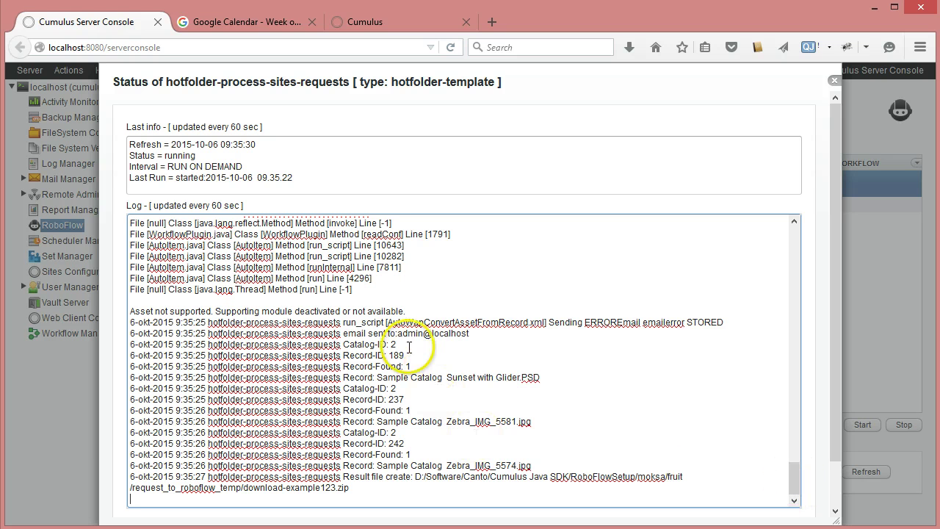
pyautogui.click(499, 333)
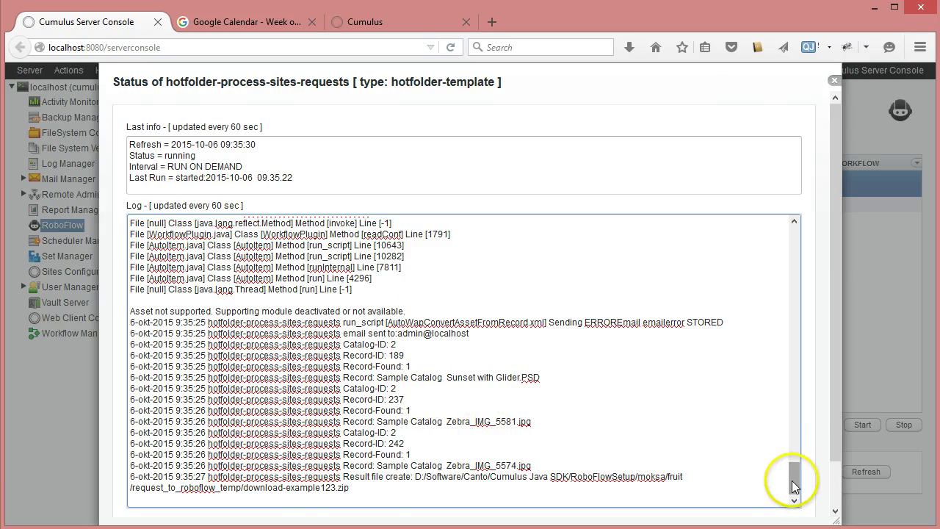
pyautogui.moveTo(793, 485); pyautogui.dragTo(815, 280)
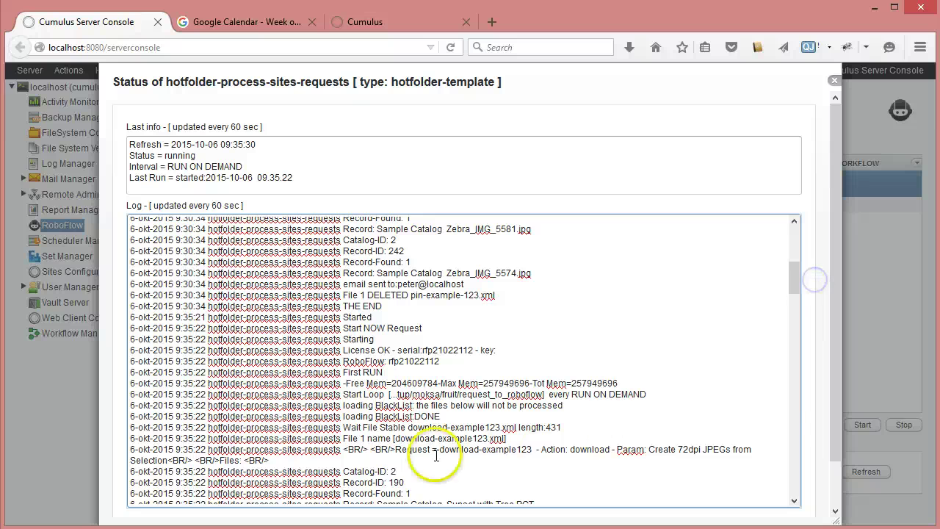
pyautogui.scroll(-1, 470, 478)
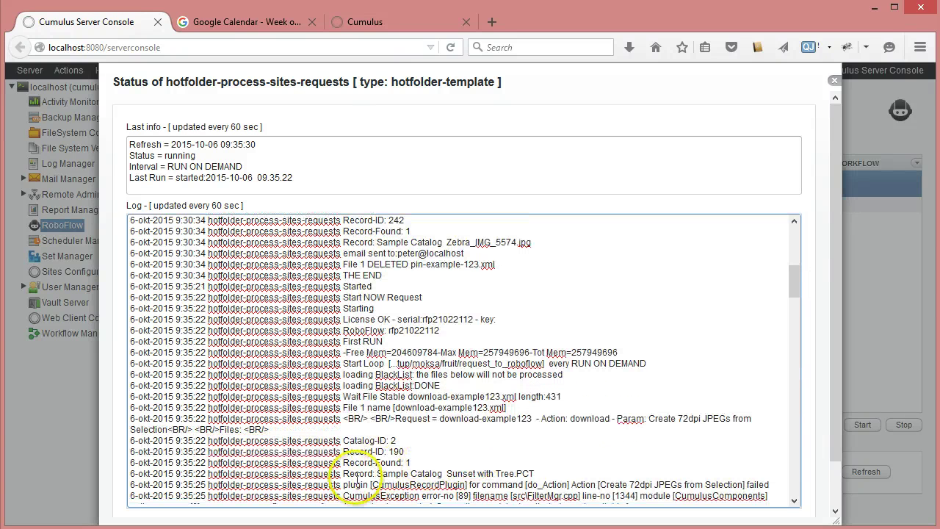
pyautogui.moveTo(376, 473); pyautogui.dragTo(522, 473)
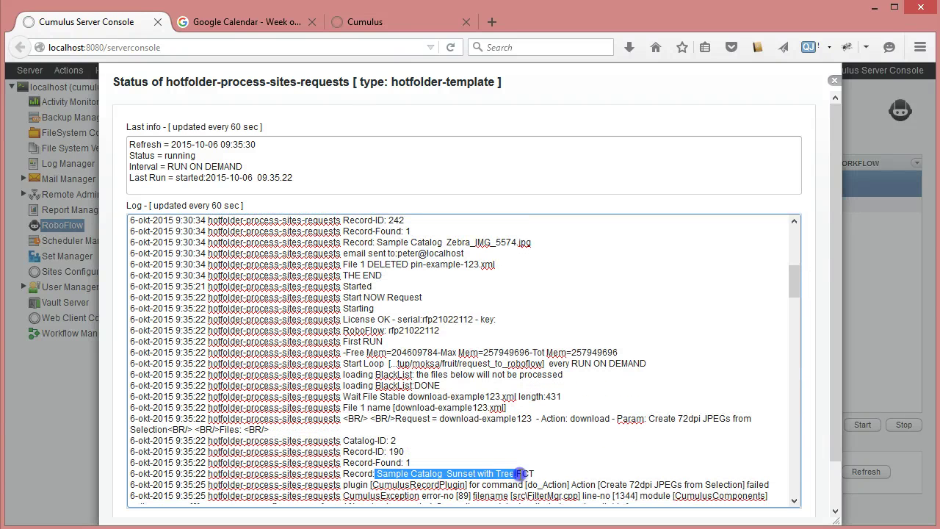
pyautogui.click(573, 438)
pyautogui.moveTo(794, 277); pyautogui.dragTo(815, 478)
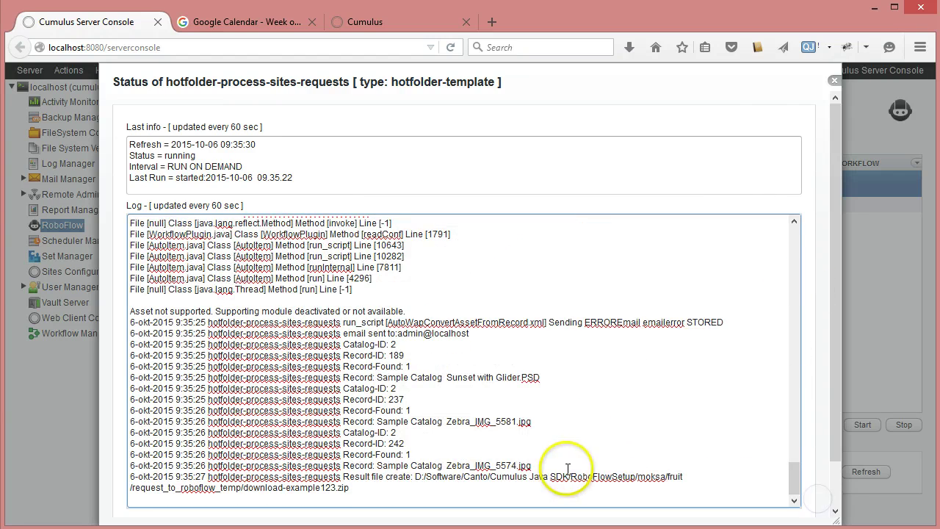
pyautogui.click(833, 81)
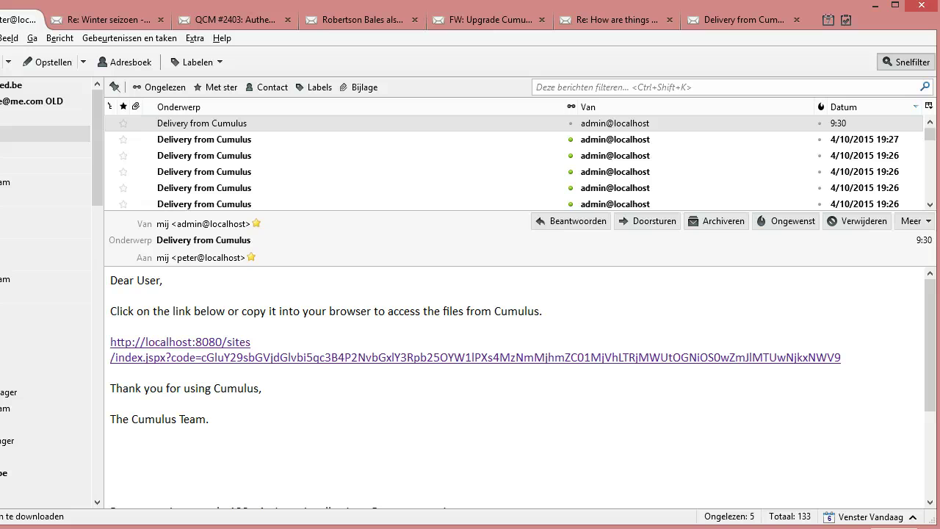
# Step: In the mail client, retrieve new messages for the recipient's account and read the newest Delivery from Cumulus email through its record list
pyautogui.click(65, 139)
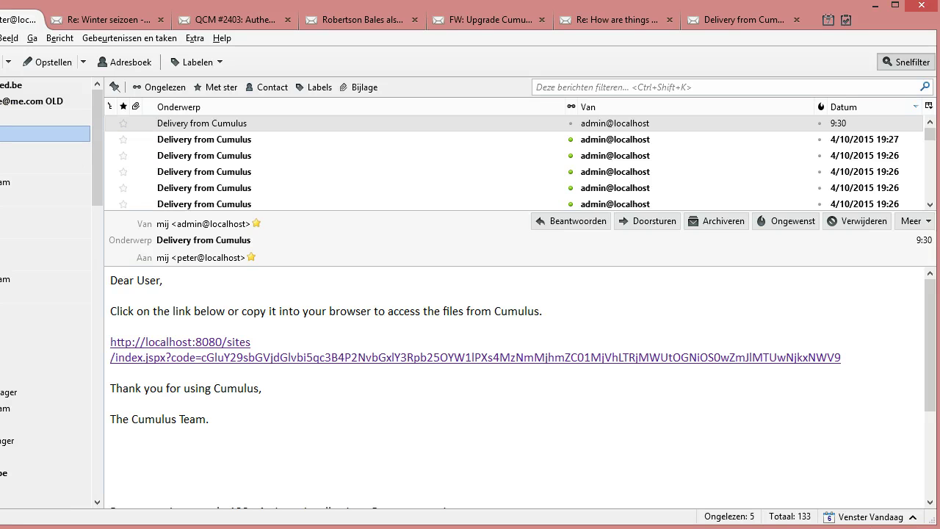
pyautogui.rightClick(3, 133)
pyautogui.rightClick(4, 118)
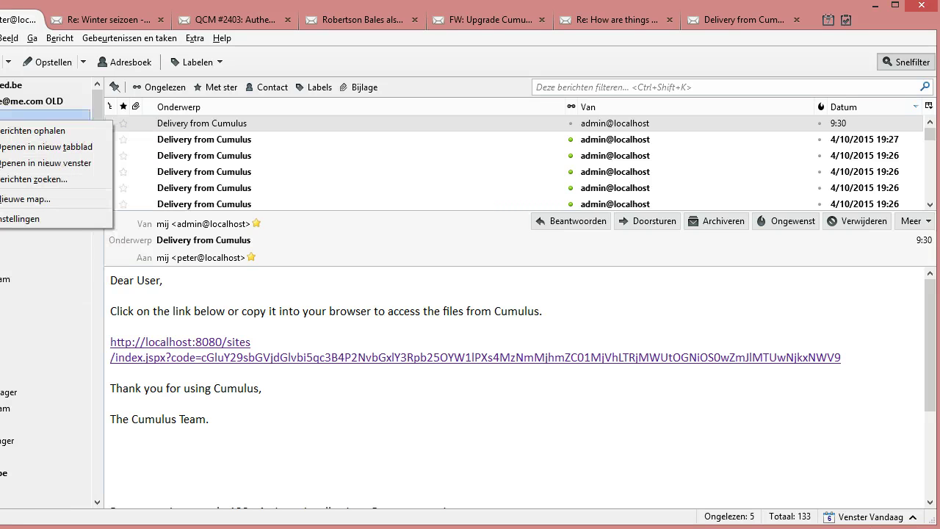
pyautogui.click(3, 131)
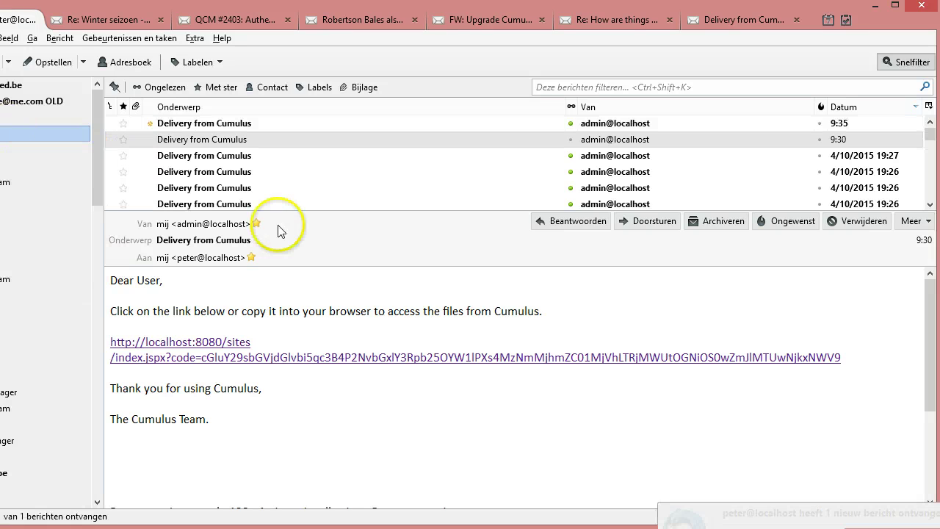
pyautogui.click(238, 124)
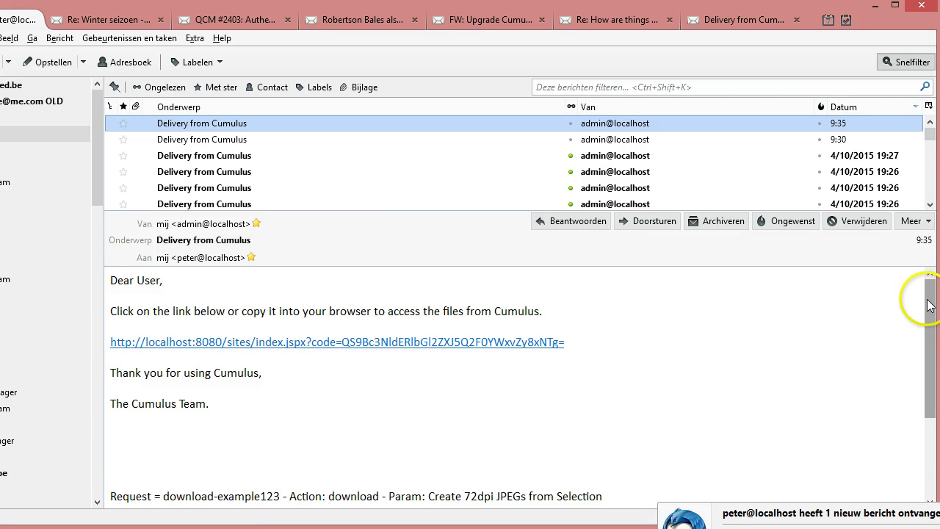
pyautogui.moveTo(930, 305); pyautogui.dragTo(930, 382)
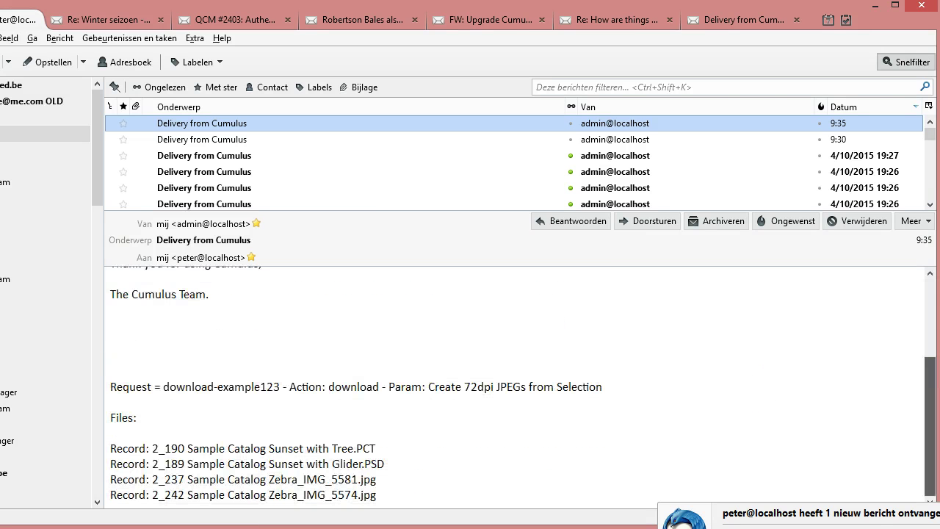
pyautogui.scroll(3, 514, 367)
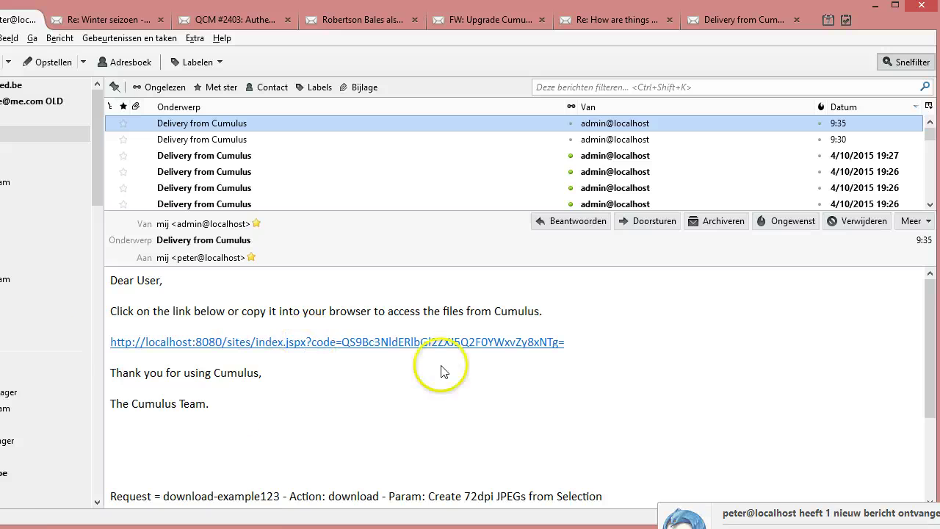
# Step: Download the delivered archive through the email's Cumulus Sites link and show download-example123.zip in its Downloads folder
pyautogui.click(325, 350)
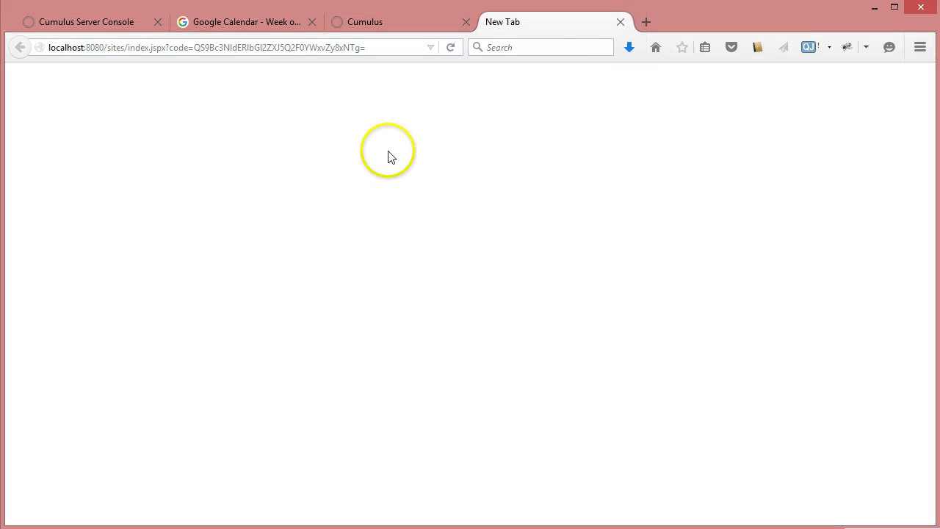
pyautogui.click(629, 47)
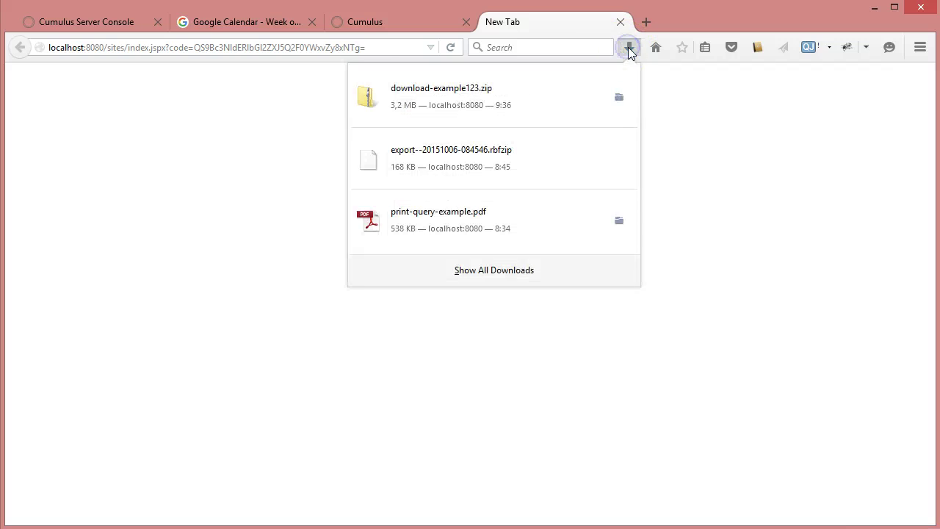
pyautogui.click(619, 97)
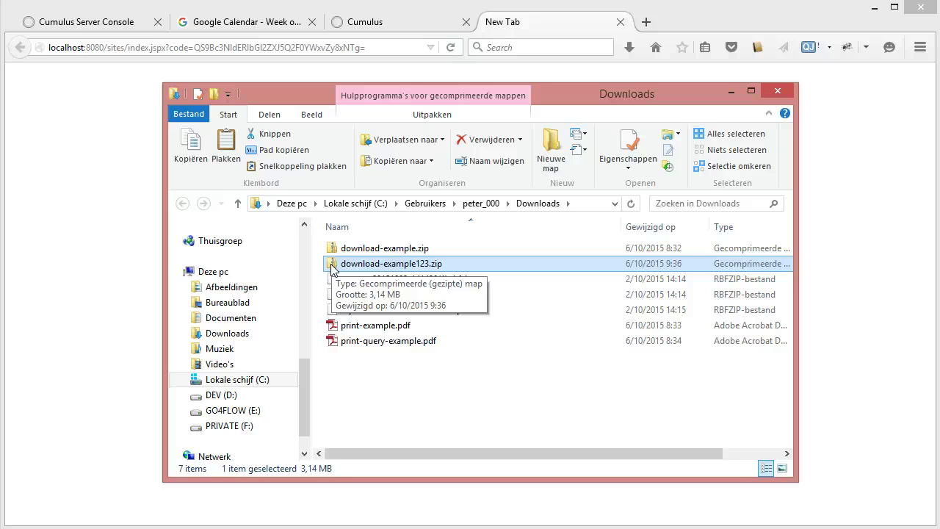
# Step: View the images inside the download-example123 folder of download-example123.zip, then close that File Explorer window
pyautogui.click(331, 267)
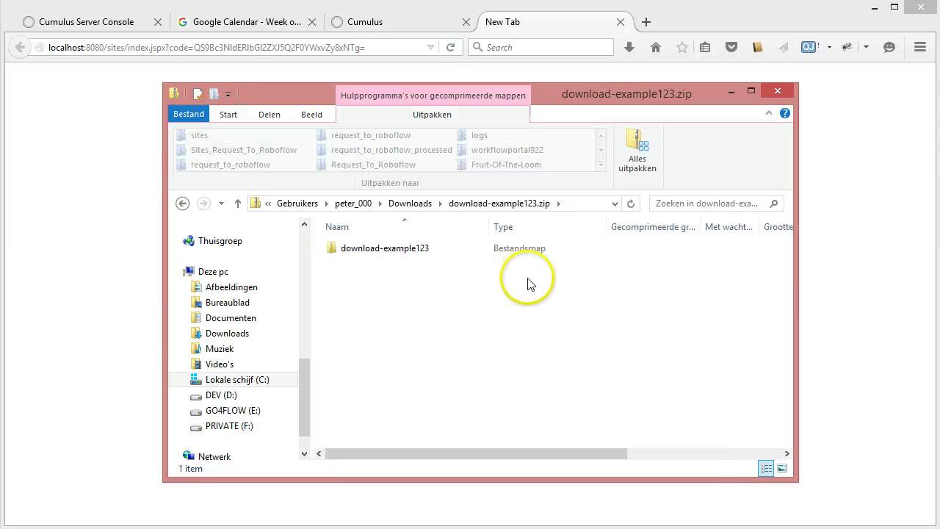
pyautogui.doubleClick(331, 250)
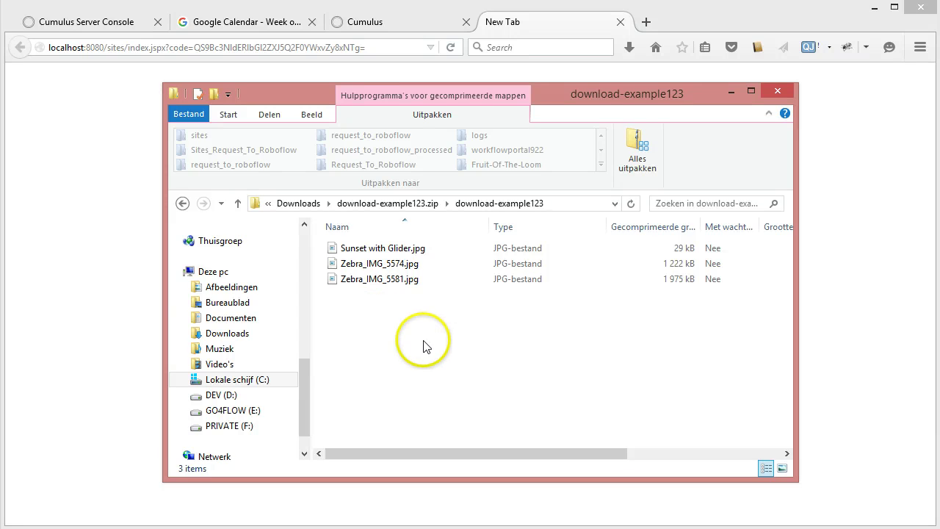
pyautogui.click(778, 90)
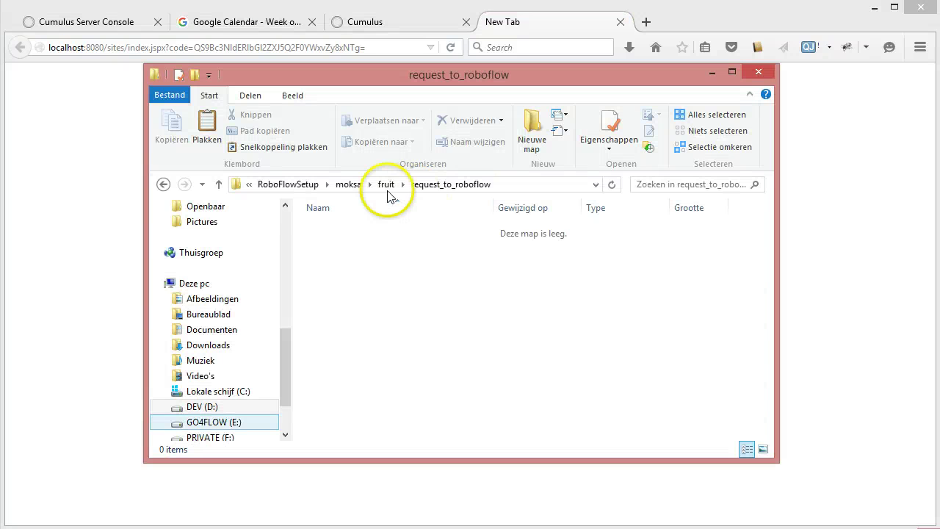
# Step: In File Explorer, go up to the fruit folder and view the request files in request_to_roboflow_processed
pyautogui.click(387, 185)
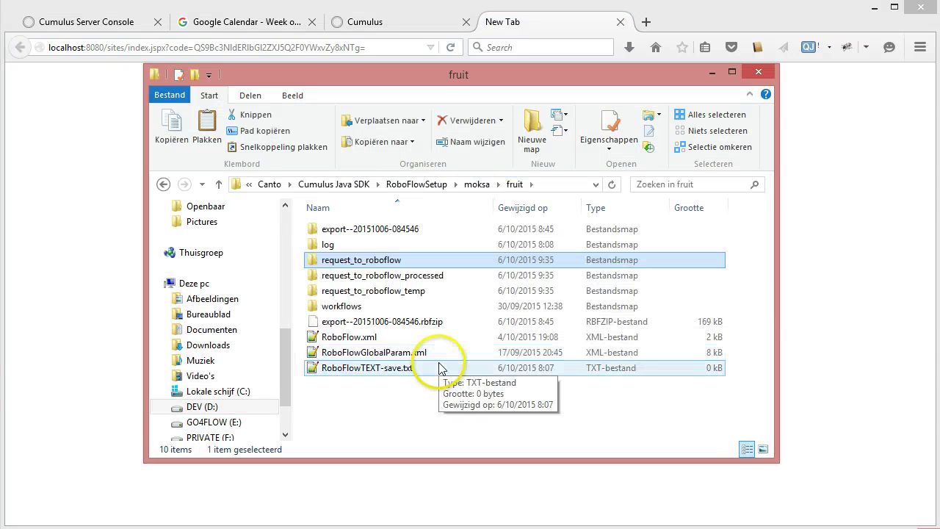
pyautogui.doubleClick(376, 277)
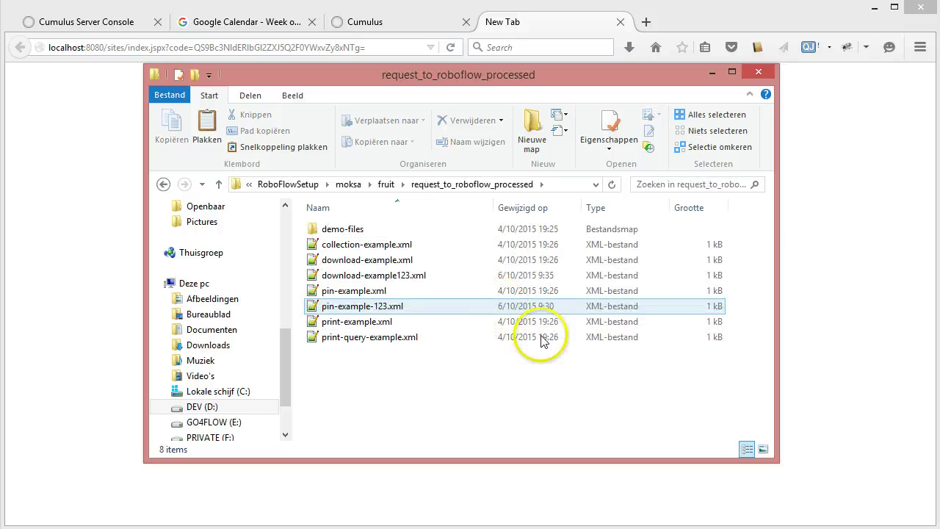
# Step: Open print-example.xml from request_to_roboflow_processed in Notepad++ and examine its roboflow_action and roboflow_actionparam values
pyautogui.click(319, 323)
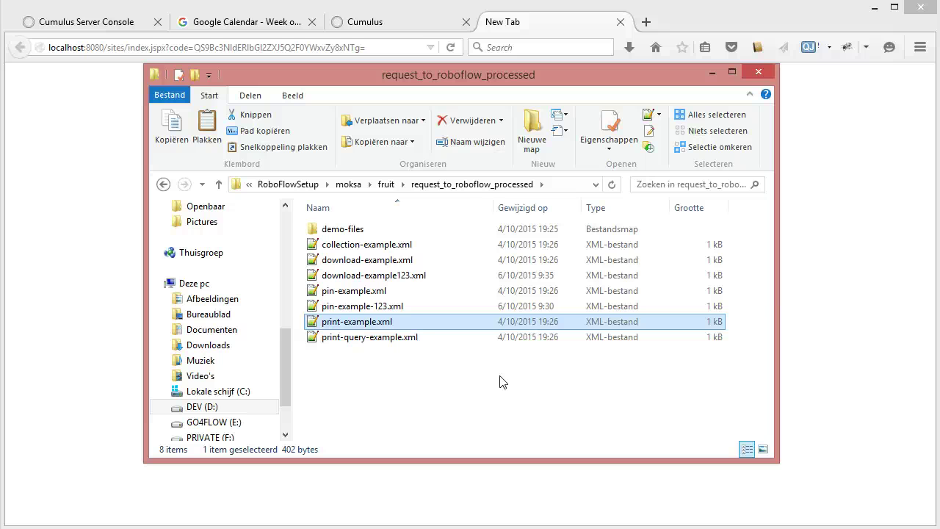
pyautogui.doubleClick(315, 328)
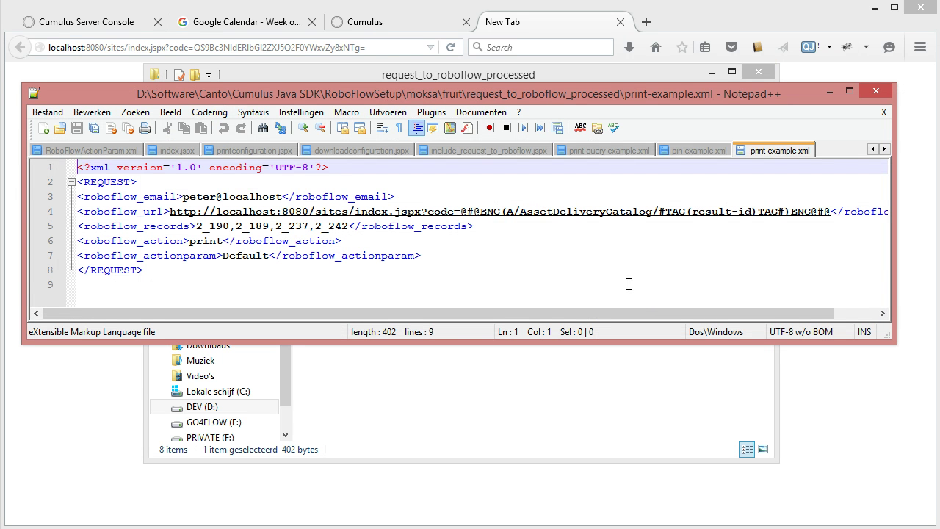
pyautogui.doubleClick(202, 241)
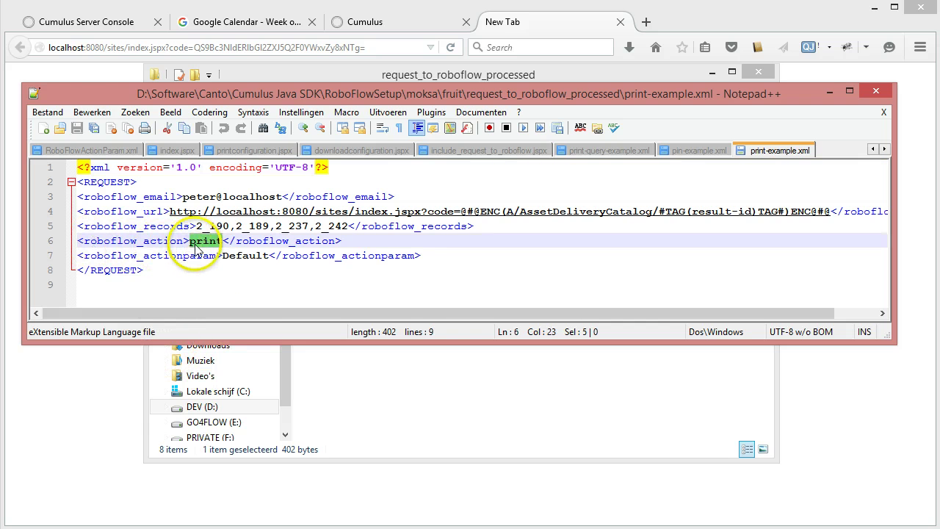
pyautogui.doubleClick(239, 255)
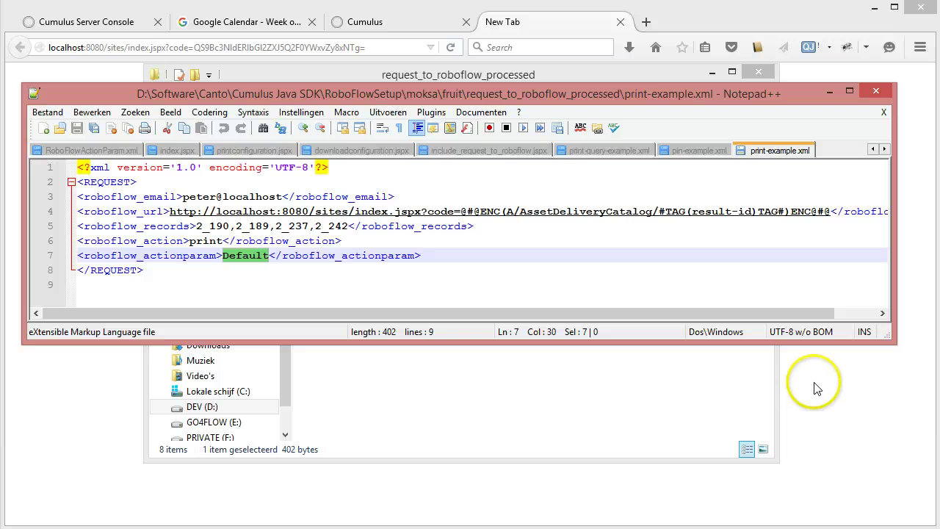
# Step: Close the New Tab page in the browser and copy print-example.xml from request_to_roboflow_processed into the request_to_roboflow folder
pyautogui.click(68, 435)
pyautogui.click(620, 22)
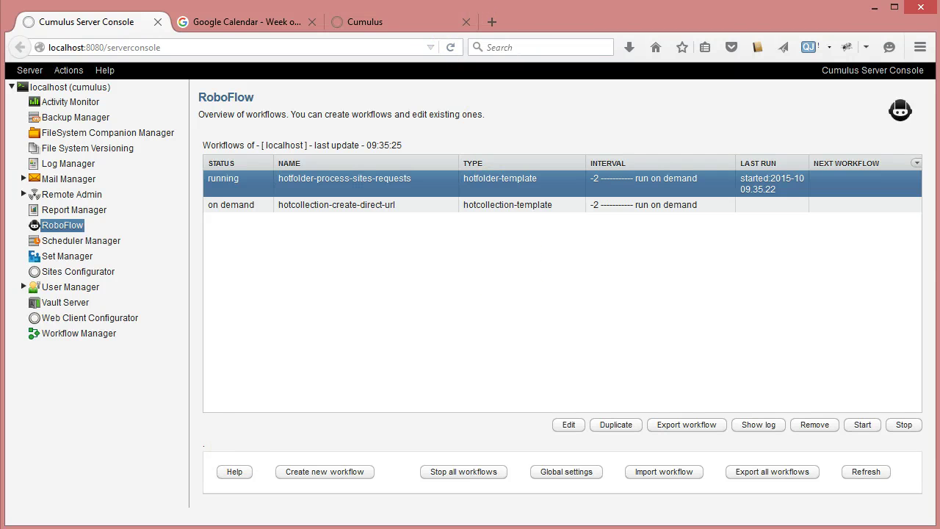
pyautogui.hotkey('alt', 'Tab')
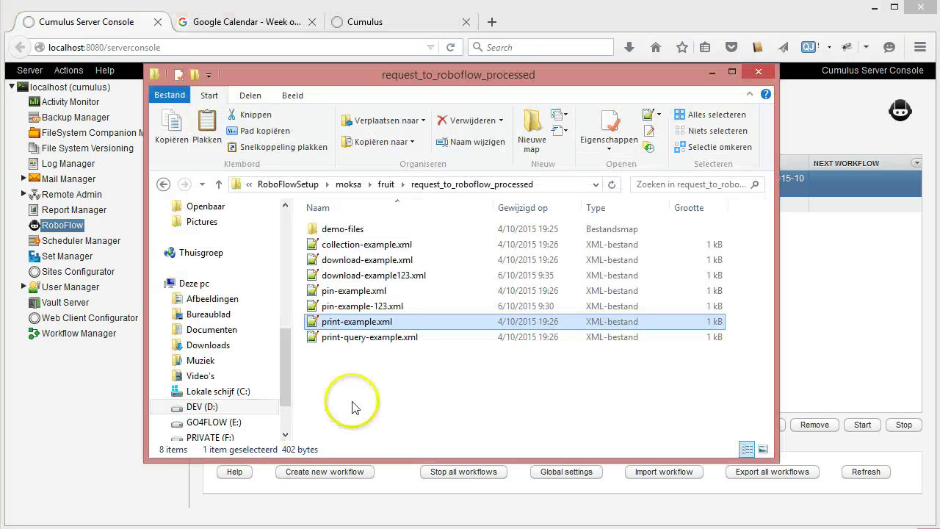
pyautogui.rightClick(315, 327)
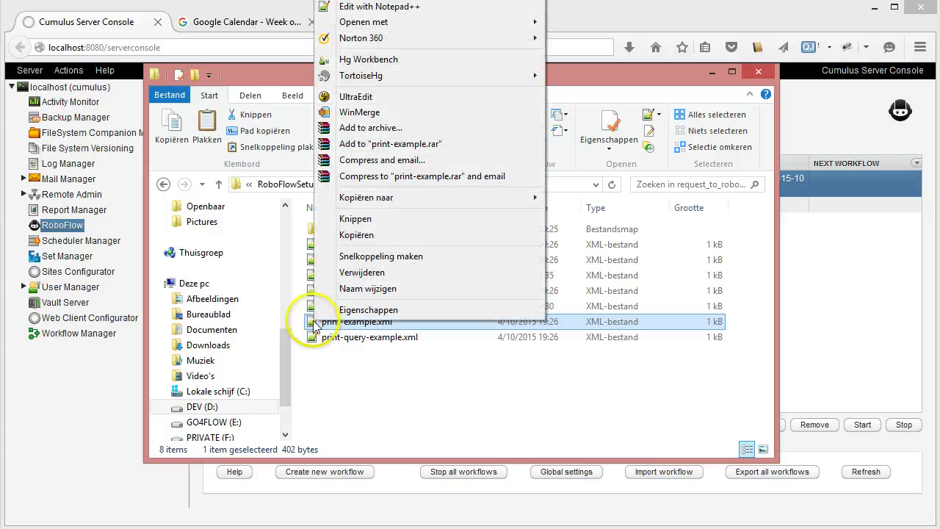
pyautogui.press('Escape')
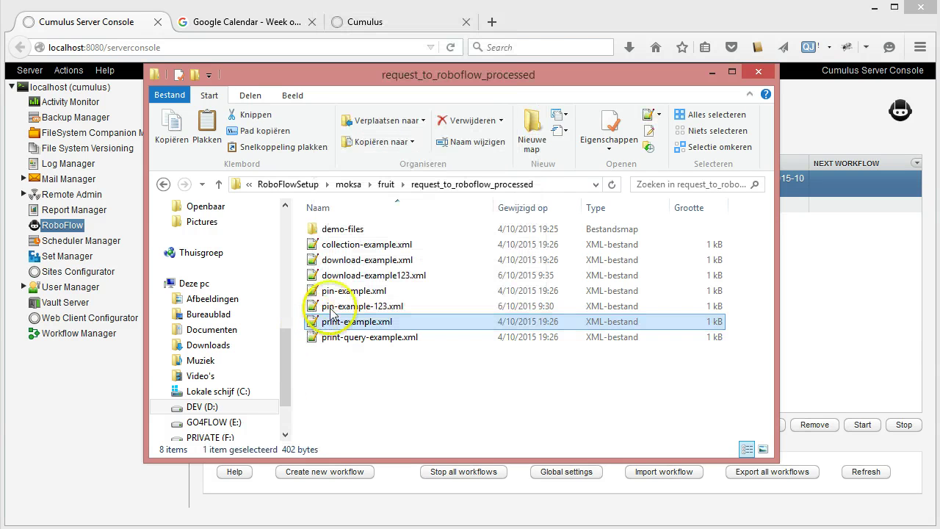
pyautogui.click(386, 183)
pyautogui.click(367, 261)
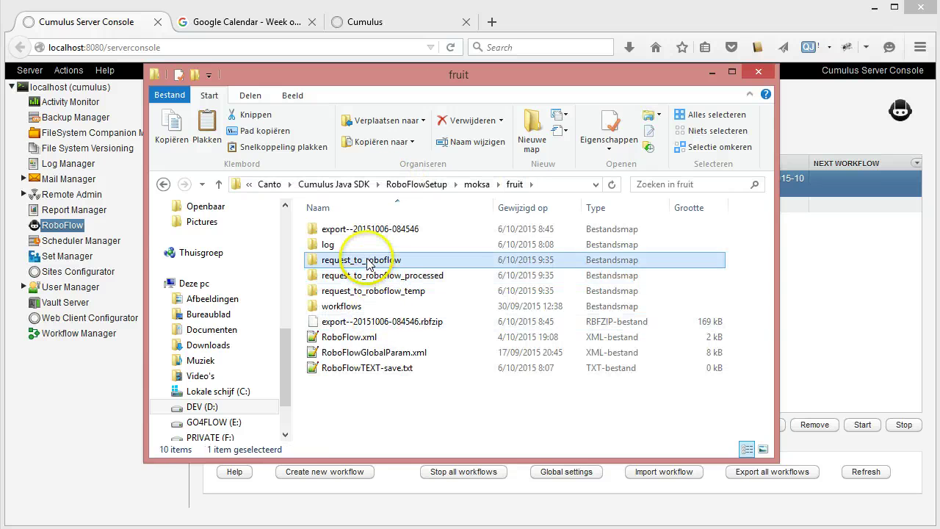
pyautogui.doubleClick(367, 261)
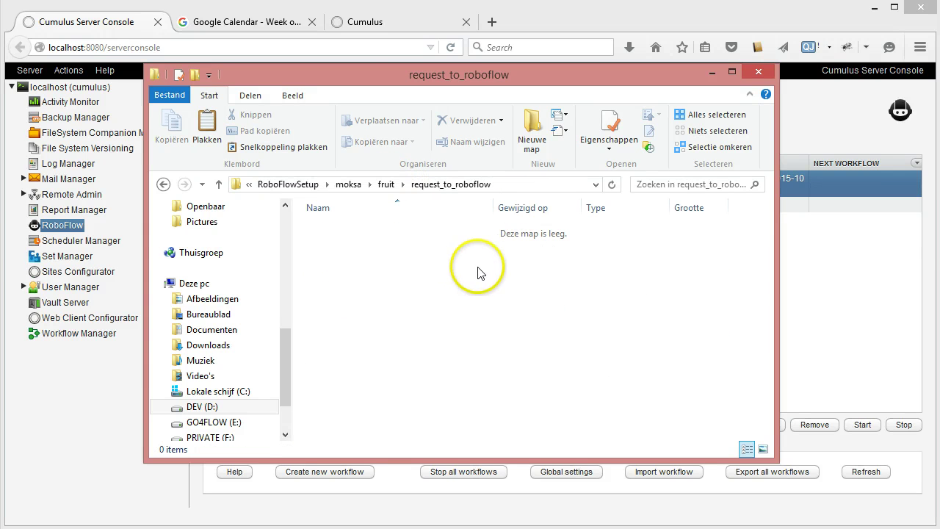
pyautogui.click(336, 229)
# Step: View the copied print-example.xml from request_to_roboflow in Notepad++, close the document and minimize the editor
pyautogui.rightClick(345, 229)
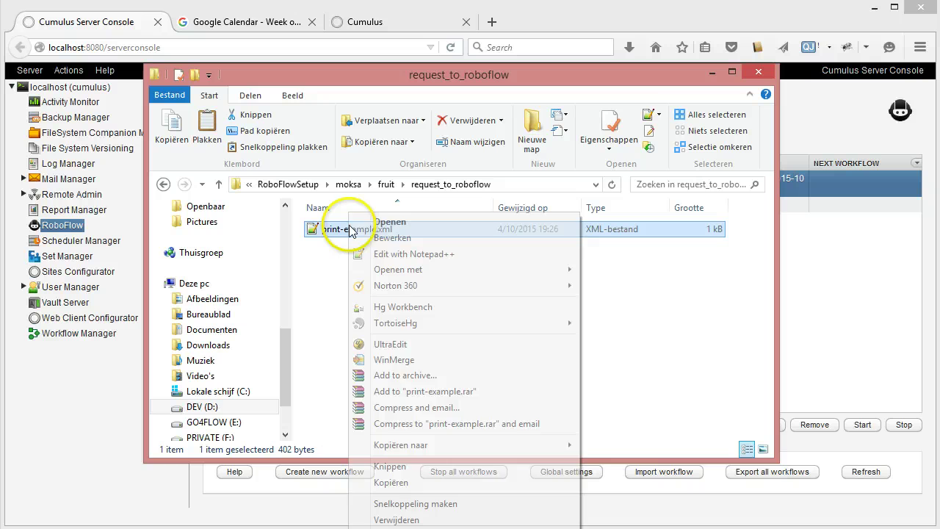
pyautogui.click(403, 254)
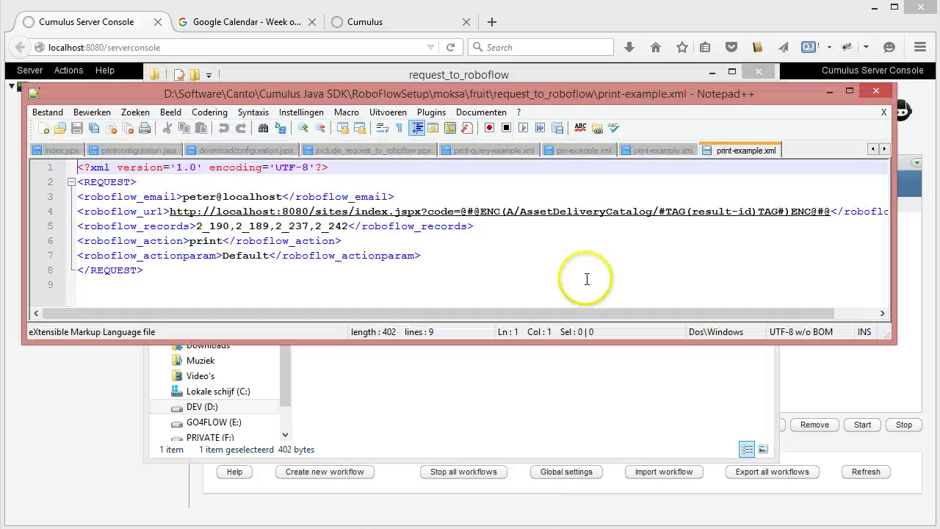
pyautogui.rightClick(753, 149)
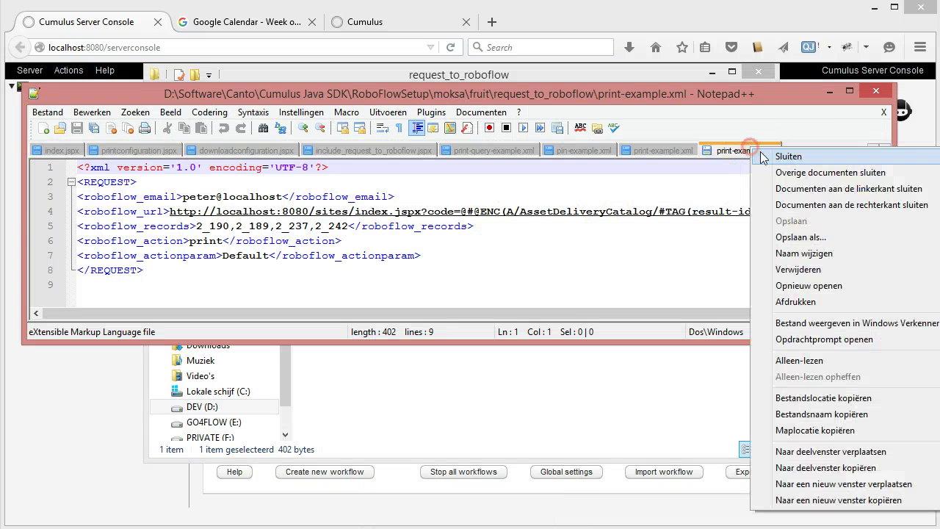
pyautogui.click(786, 153)
pyautogui.click(829, 91)
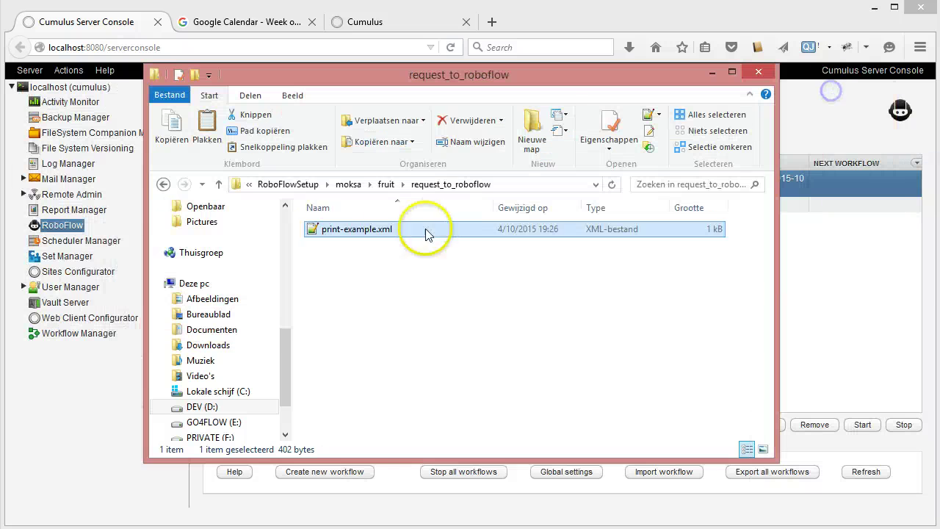
# Step: Rename the copied request file to print-example123.xml and start the hotfolder-process-sites-requests workflow in the Cumulus Server Console
pyautogui.click(378, 230)
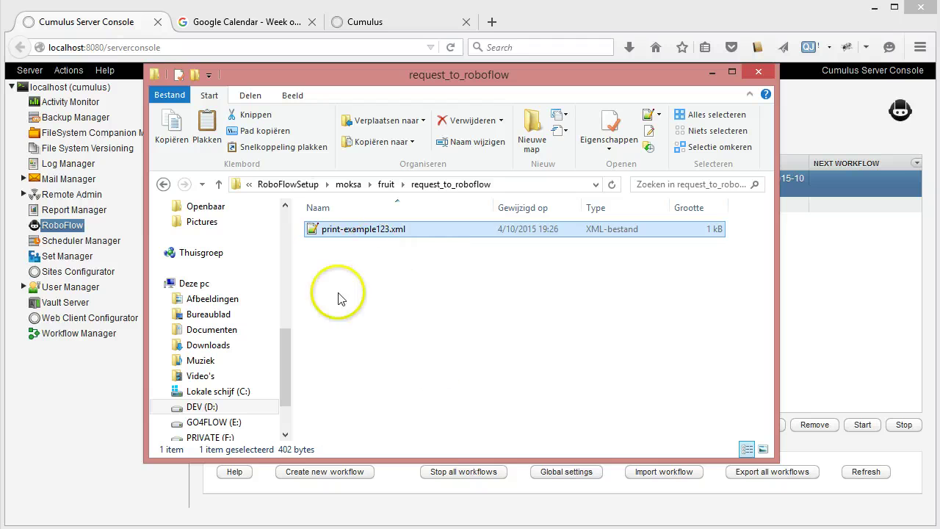
pyautogui.click(193, 470)
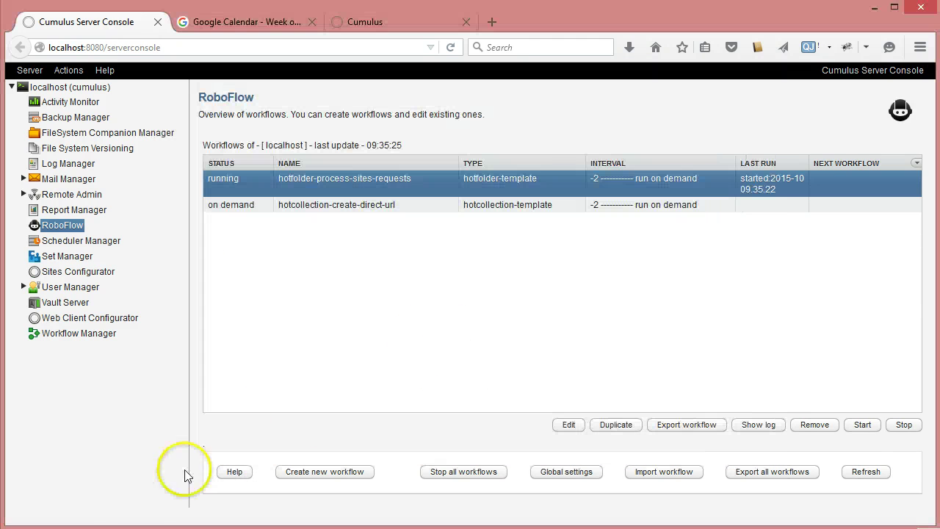
pyautogui.click(862, 425)
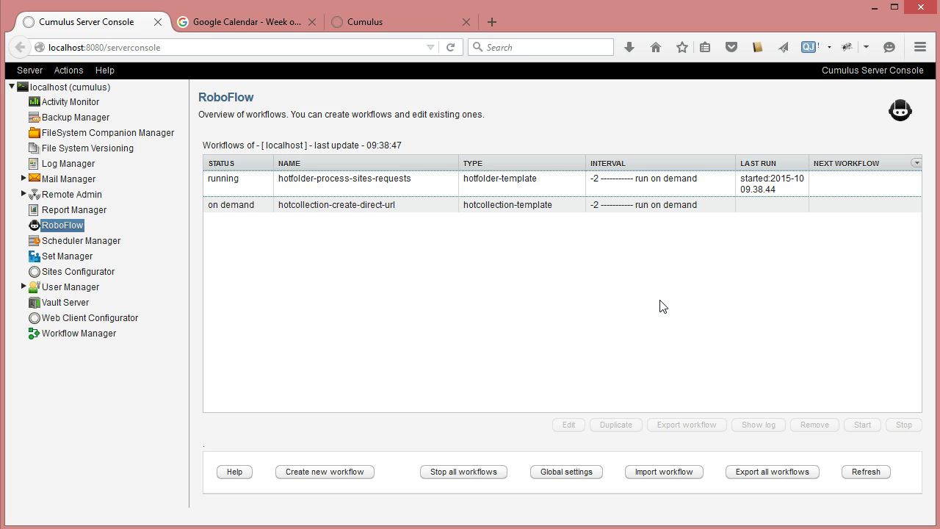
# Step: Show the log of hotfolder-process-sites-requests and examine the print-example123 request line with its action and parameter
pyautogui.click(443, 188)
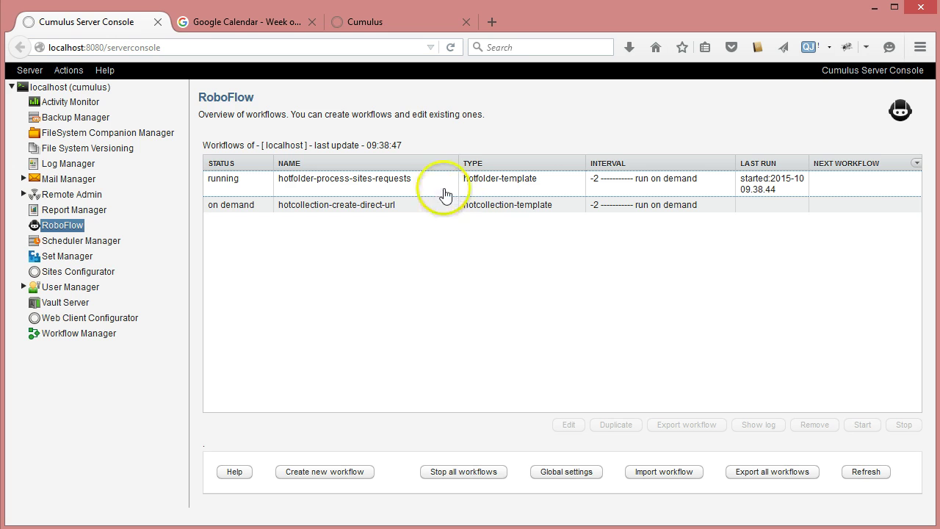
pyautogui.click(763, 426)
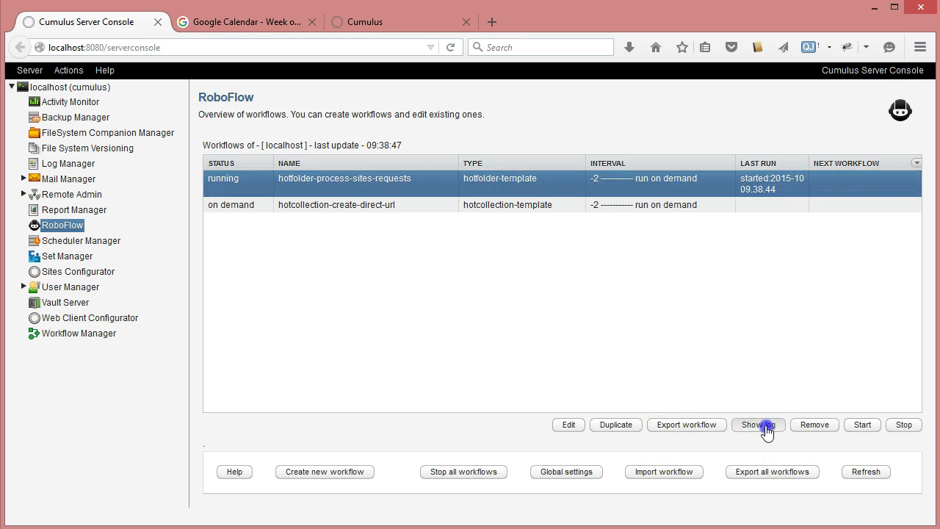
pyautogui.moveTo(794, 244); pyautogui.dragTo(799, 514)
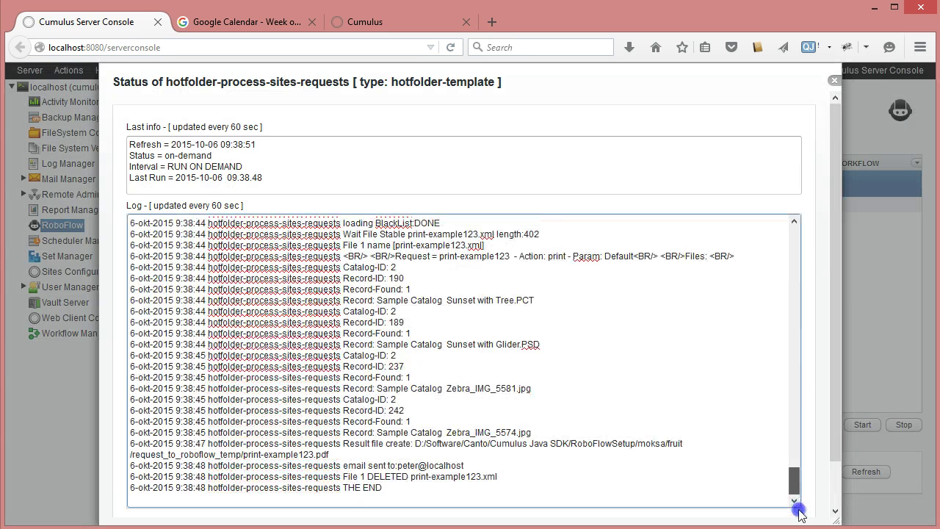
pyautogui.doubleClick(413, 256)
pyautogui.moveTo(447, 257); pyautogui.dragTo(502, 256)
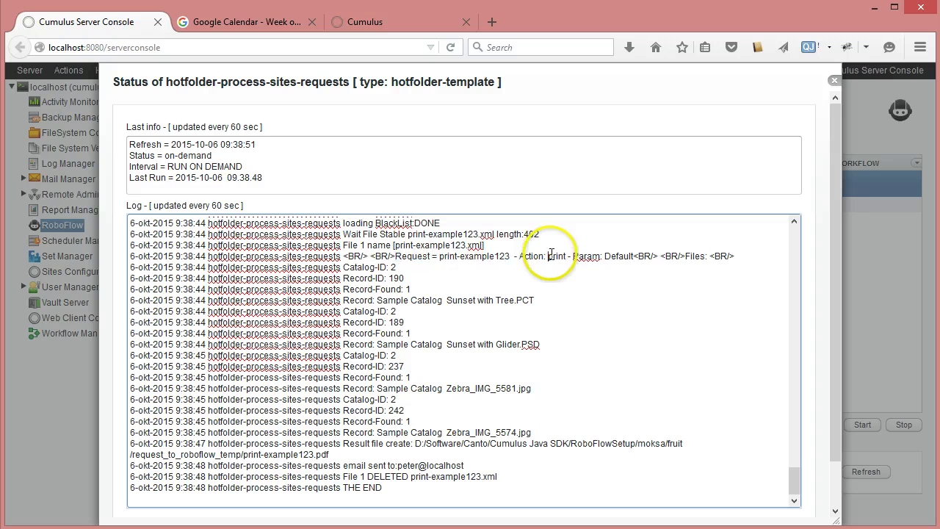
pyautogui.doubleClick(558, 256)
pyautogui.doubleClick(615, 256)
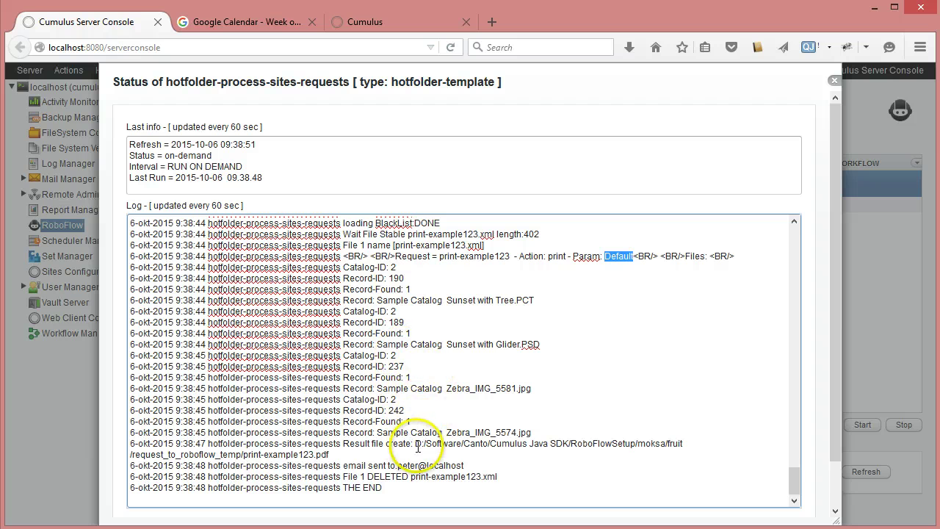
# Step: Examine the log entries for the requested records, the result file path and the email sent
pyautogui.scroll(-1, 483, 441)
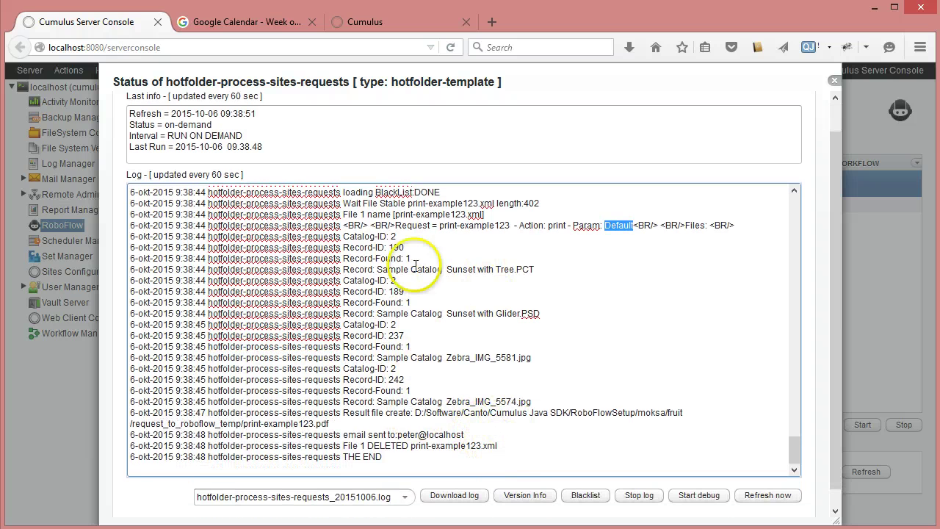
pyautogui.moveTo(376, 268); pyautogui.dragTo(536, 269)
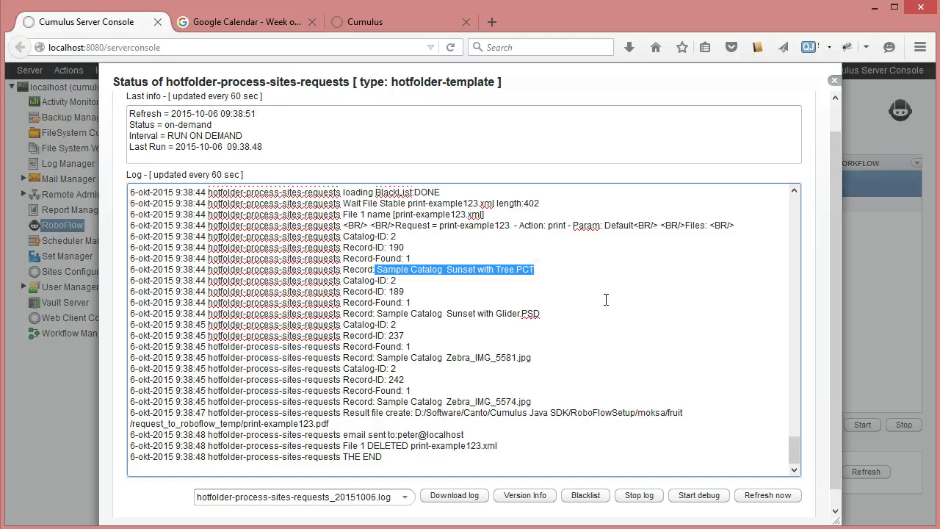
pyautogui.moveTo(519, 269); pyautogui.dragTo(552, 270)
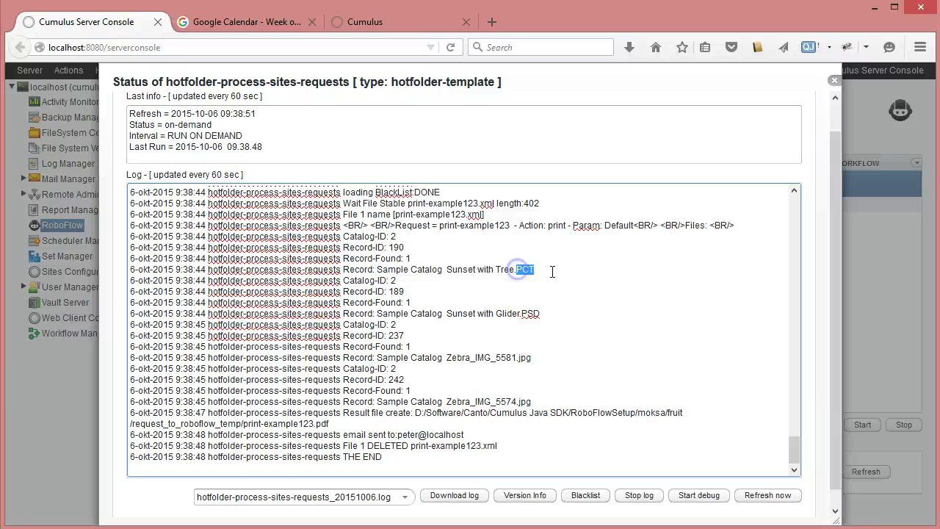
pyautogui.click(544, 270)
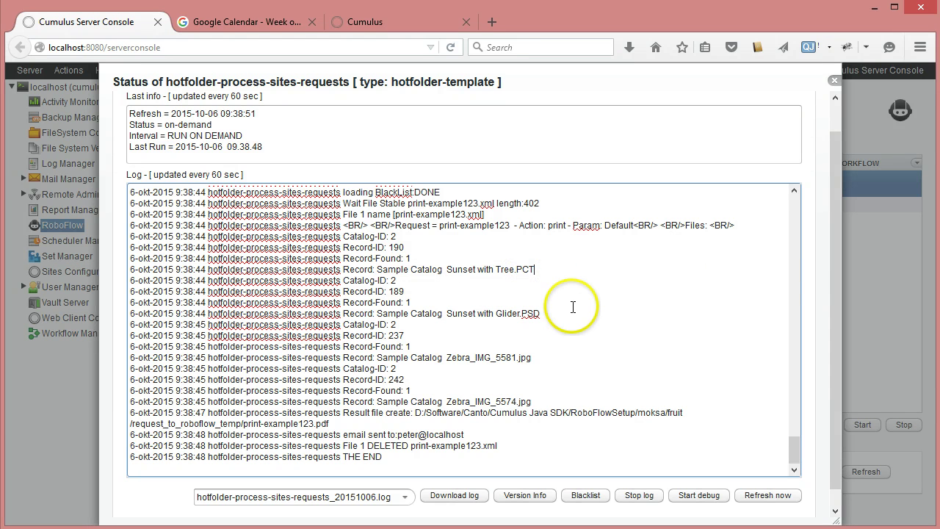
pyautogui.scroll(-1, 566, 376)
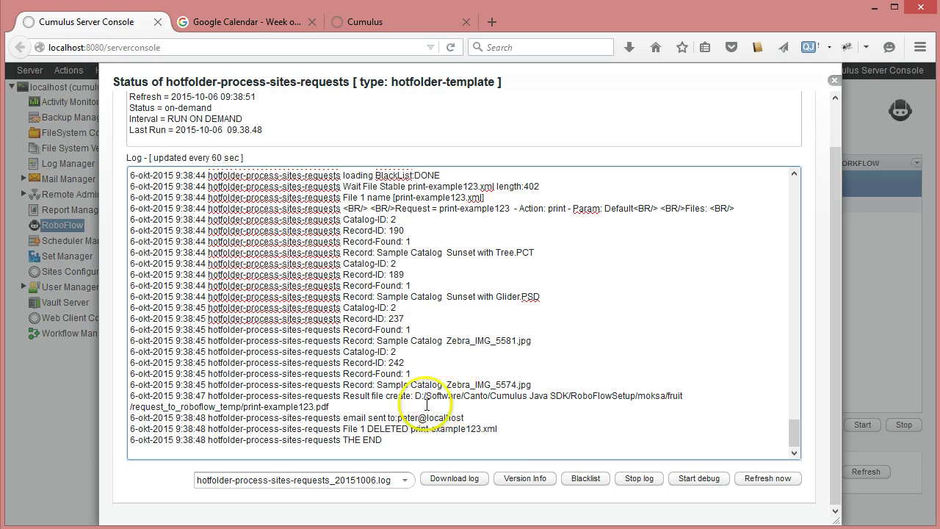
pyautogui.moveTo(416, 395); pyautogui.dragTo(381, 407)
pyautogui.click(337, 403)
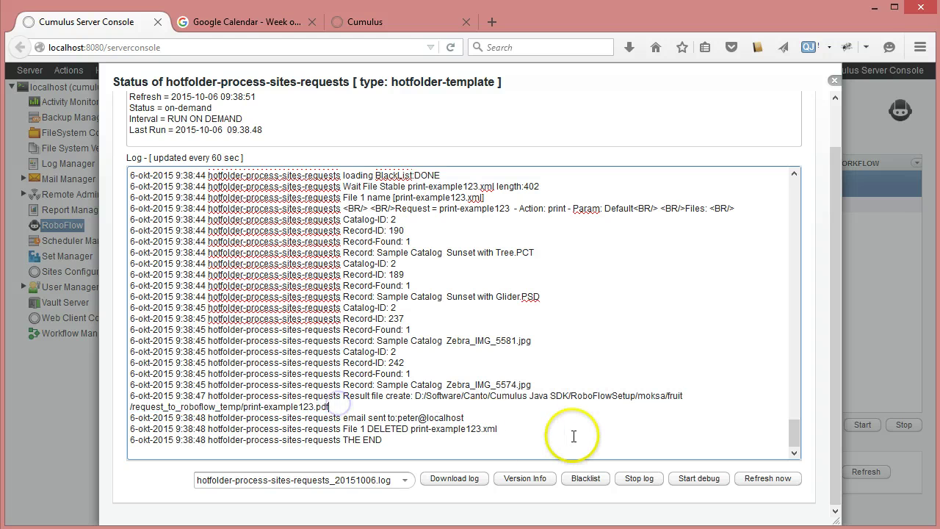
pyautogui.click(373, 418)
pyautogui.click(471, 416)
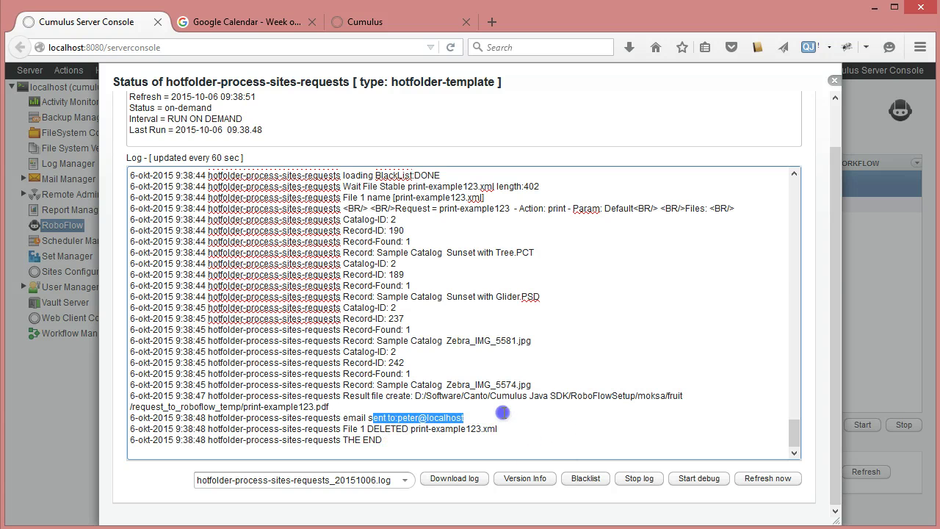
pyautogui.click(502, 413)
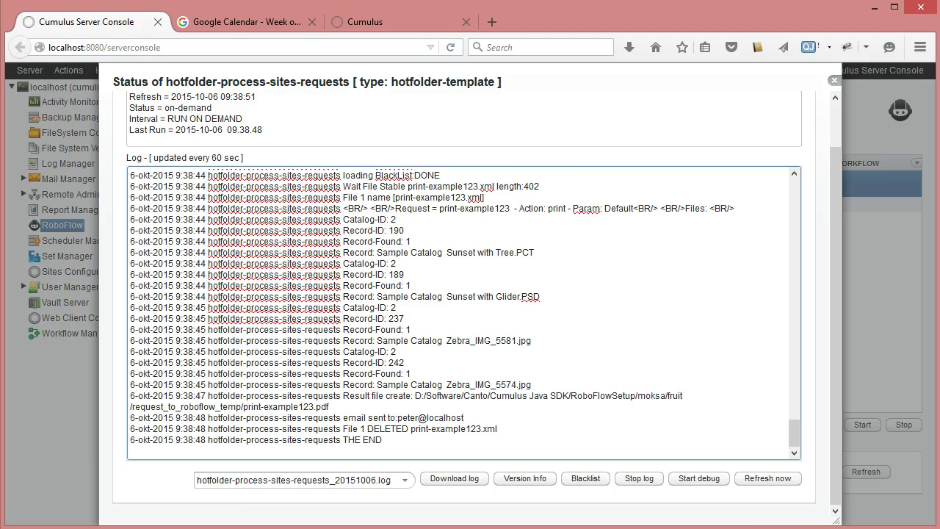
# Step: Switch to the mail client, retrieve the recipient account's new messages and read the newest Delivery from Cumulus email, closing its separate tab
pyautogui.hotkey('alt', 'Tab')
pyautogui.click(131, 308)
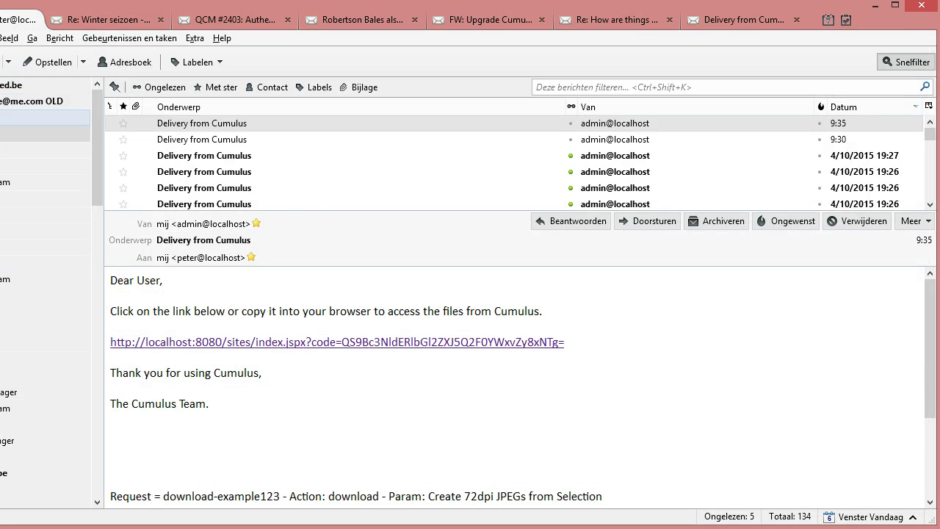
pyautogui.rightClick(6, 118)
pyautogui.click(20, 126)
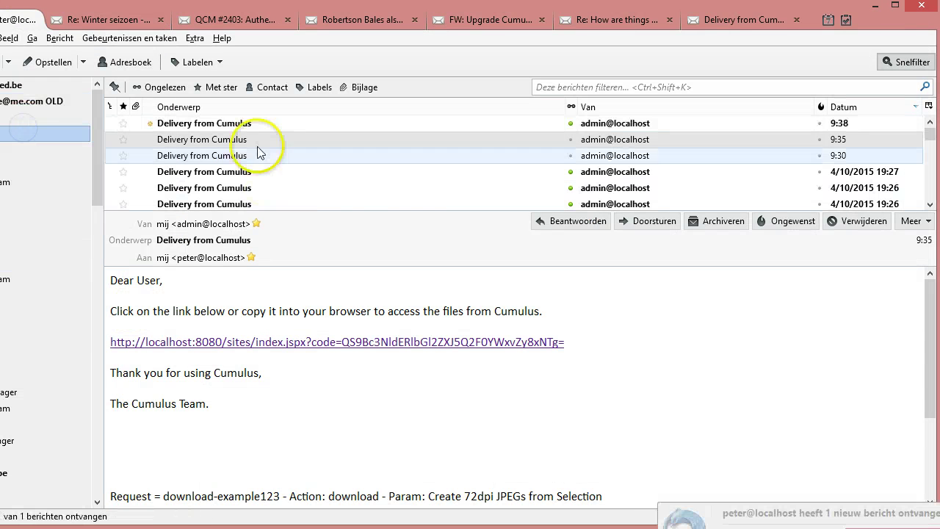
pyautogui.click(246, 122)
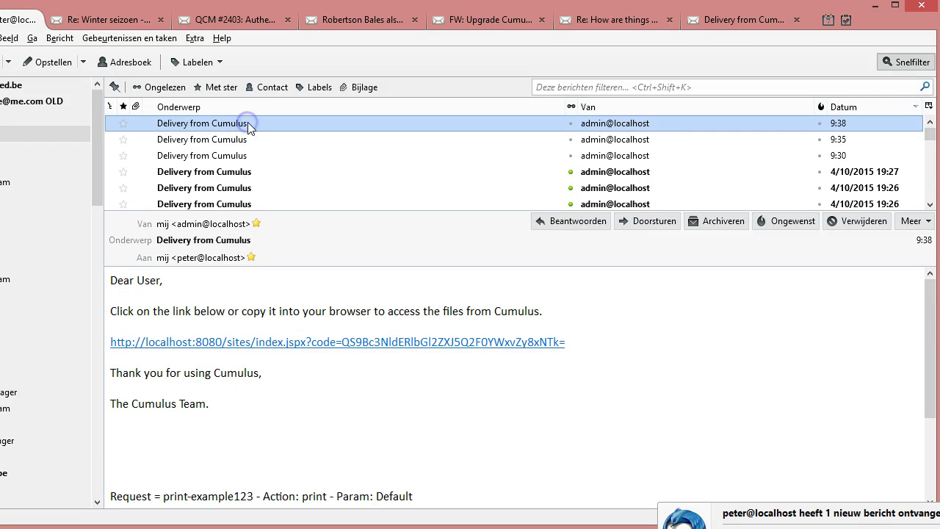
pyautogui.doubleClick(246, 122)
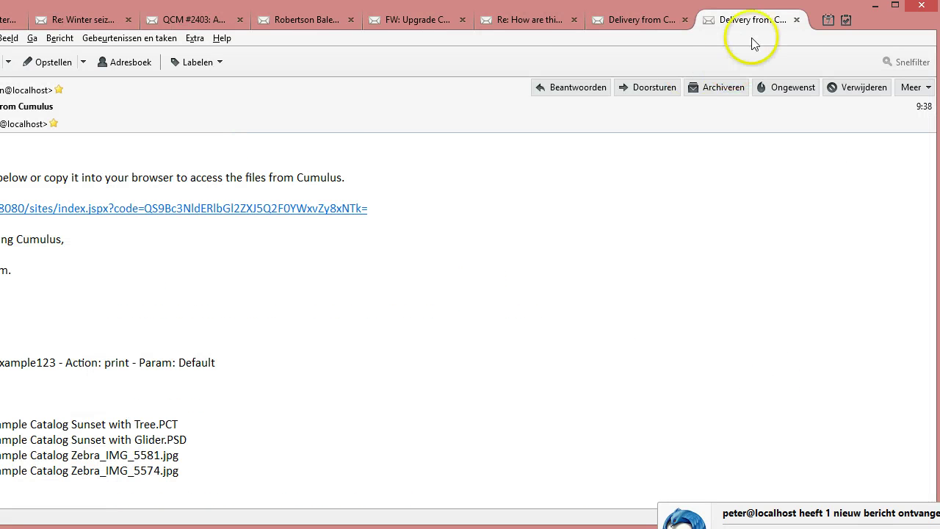
pyautogui.click(796, 21)
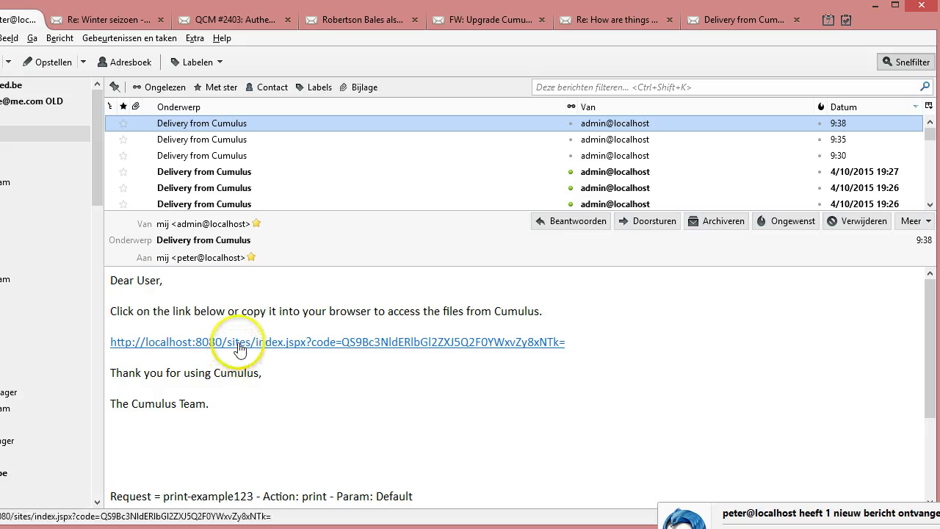
# Step: Read the print-example123 delivery email, follow its delivery link and save print-example123.pdf
pyautogui.scroll(-3, 557, 428)
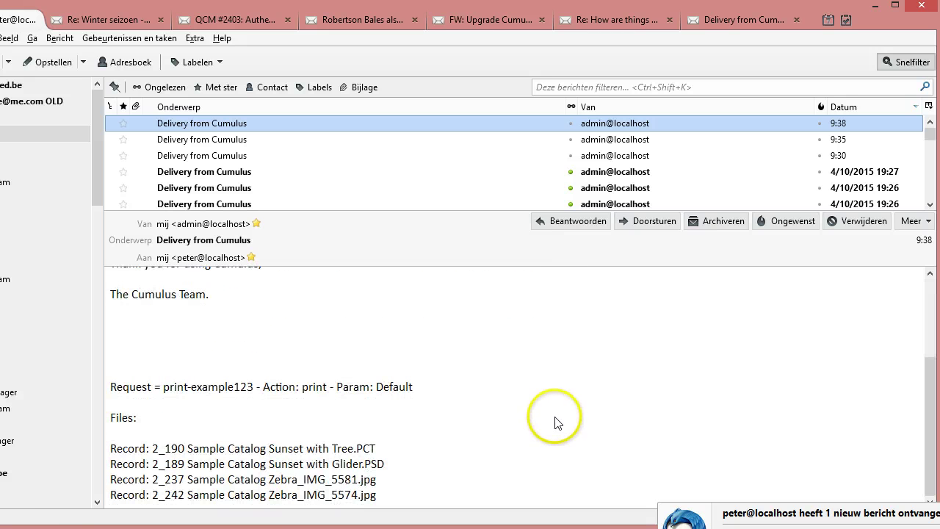
pyautogui.scroll(3, 556, 421)
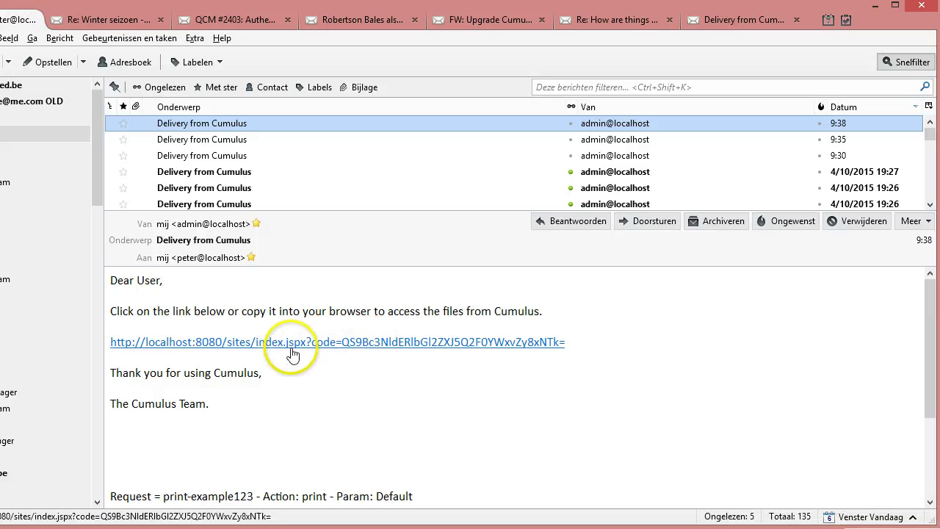
pyautogui.click(377, 344)
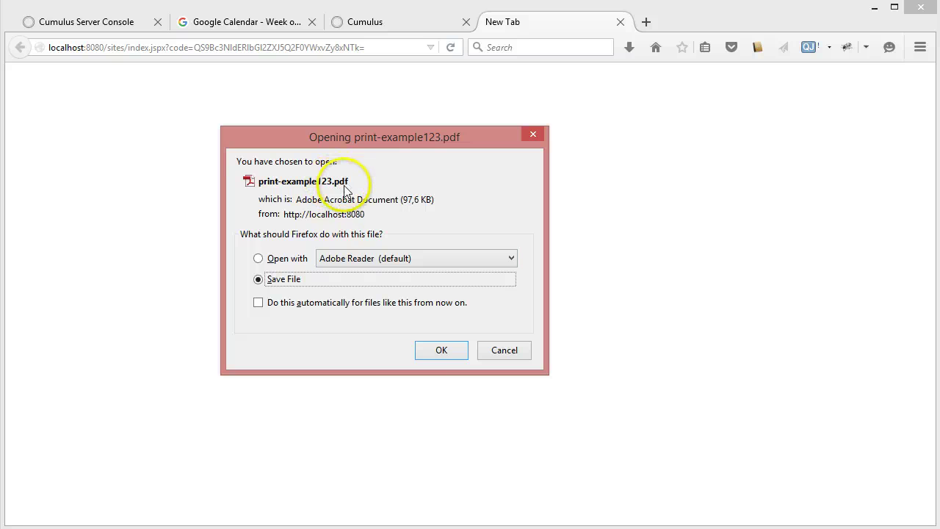
pyautogui.click(441, 350)
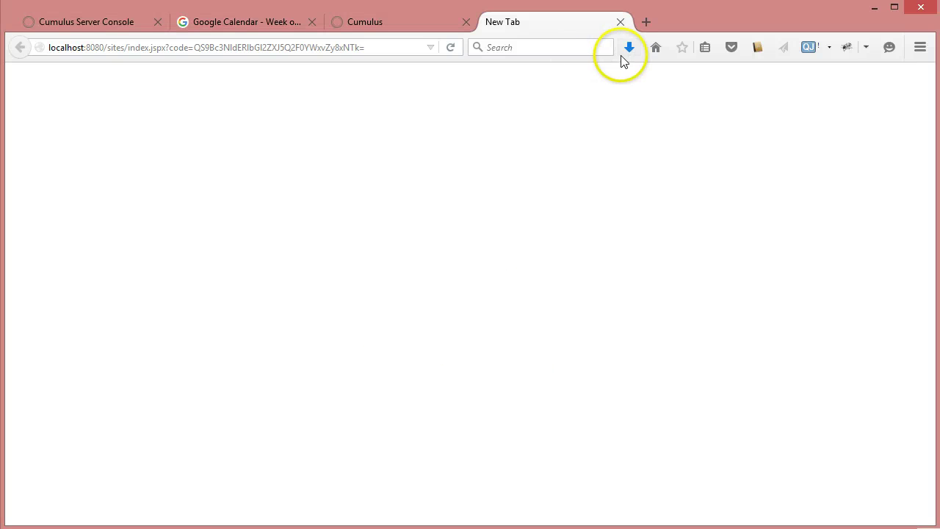
# Step: Open print-example123.pdf from the Downloads folder, examine its printed records, and close both the document and the folder window
pyautogui.click(629, 47)
pyautogui.click(618, 98)
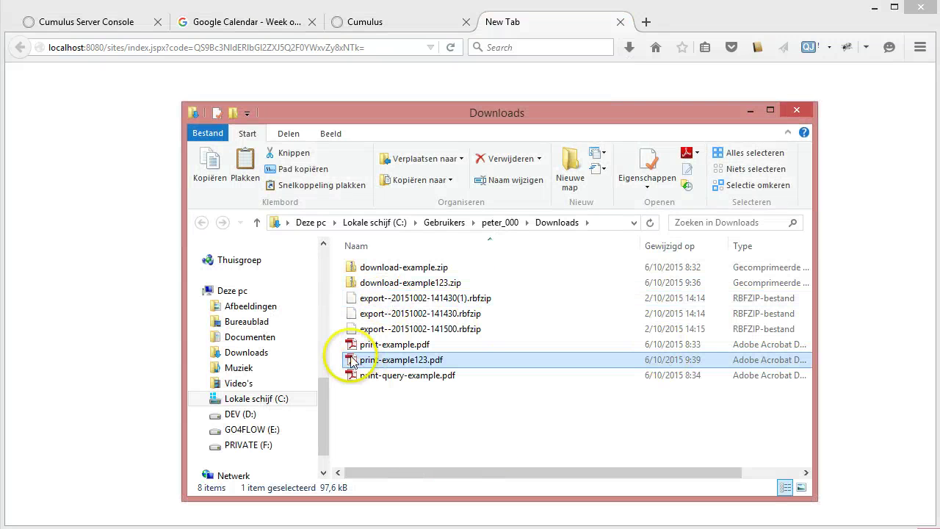
pyautogui.doubleClick(353, 362)
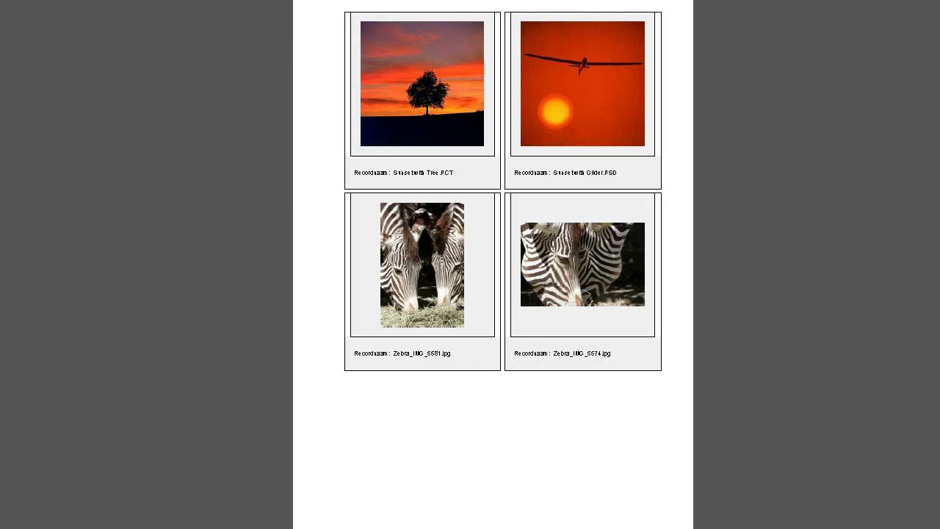
pyautogui.click(713, 359)
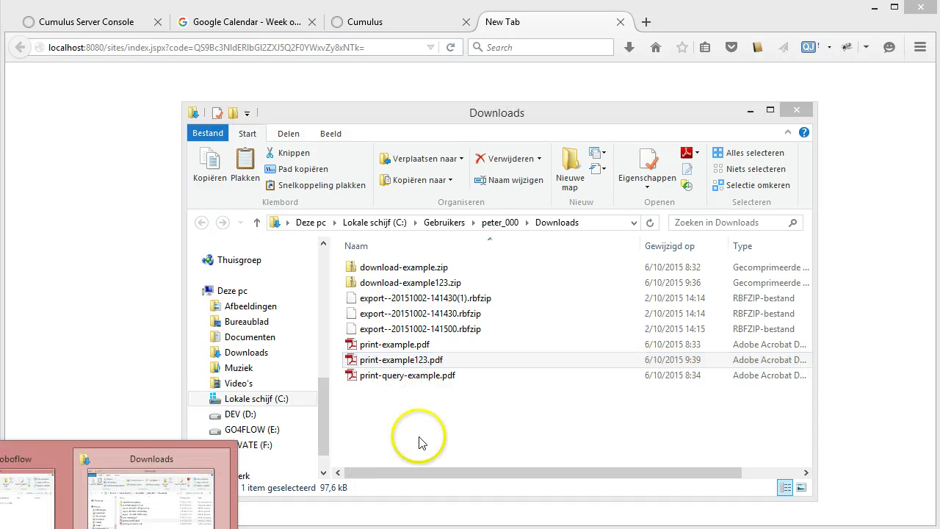
pyautogui.click(404, 409)
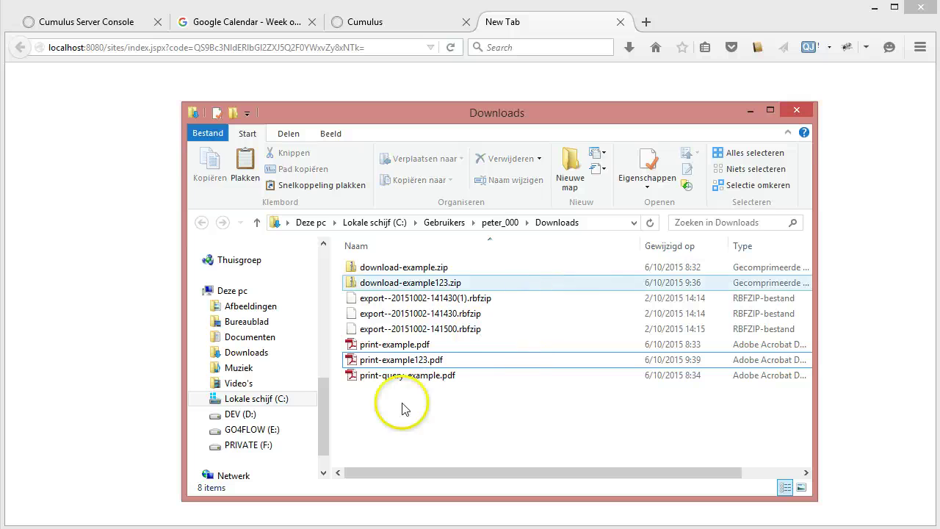
pyautogui.click(797, 110)
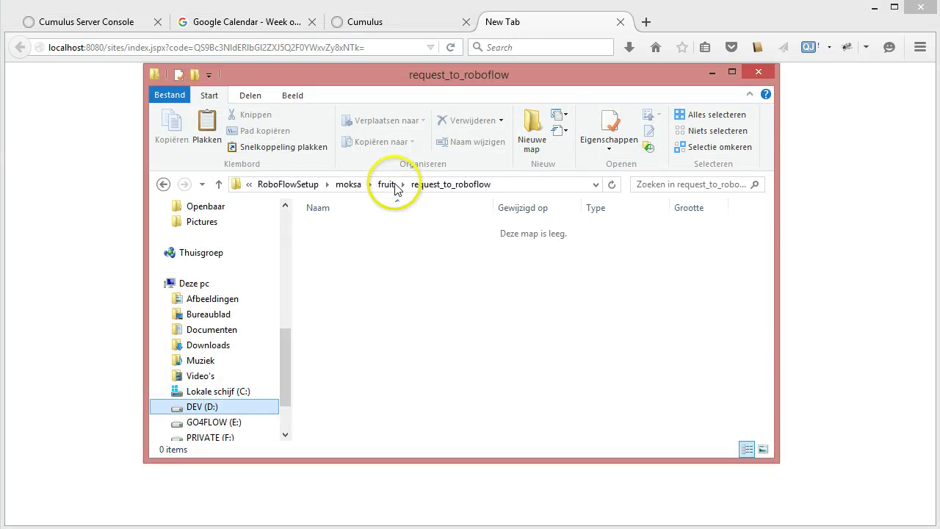
# Step: Go to the request_to_roboflow_processed folder inside fruit and copy print-query-example.xml
pyautogui.click(386, 185)
pyautogui.click(385, 185)
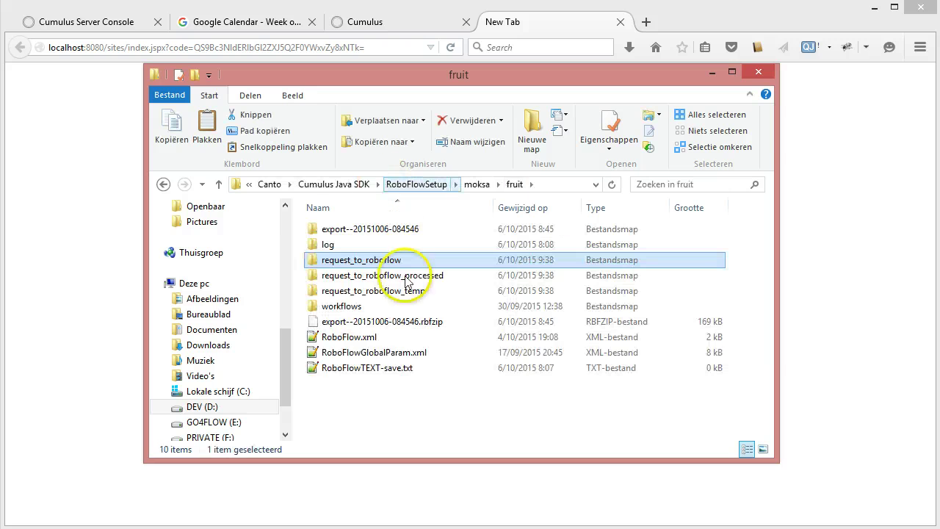
pyautogui.doubleClick(323, 276)
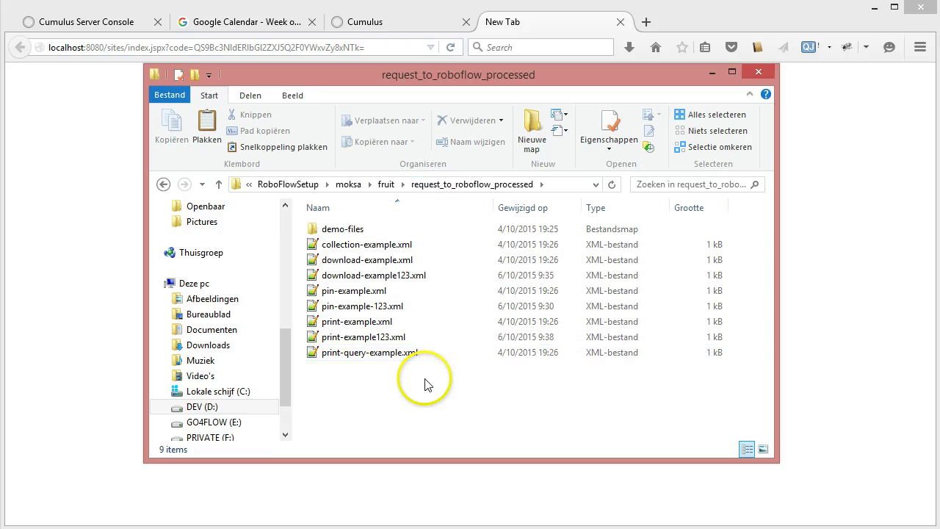
pyautogui.click(315, 354)
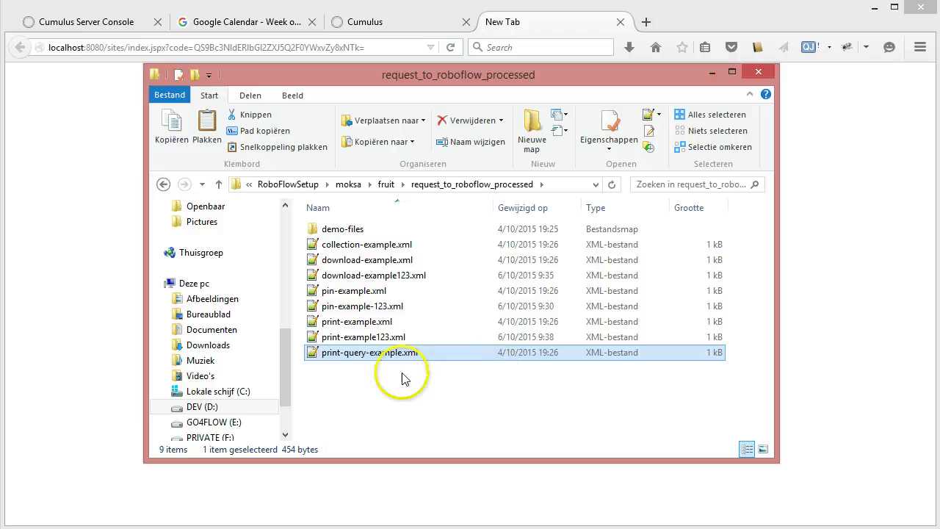
pyautogui.rightClick(312, 352)
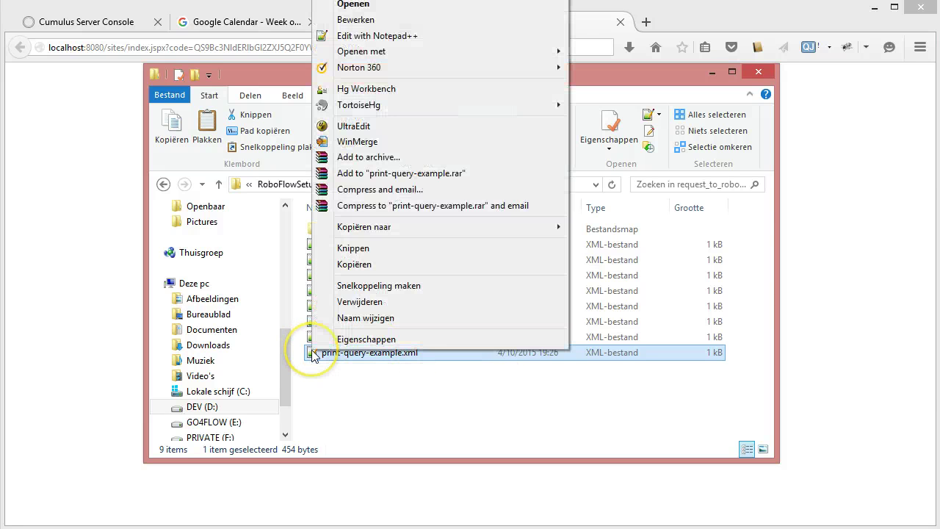
pyautogui.click(359, 263)
# Step: Paste the copied request file into the request_to_roboflow folder inside fruit
pyautogui.click(386, 184)
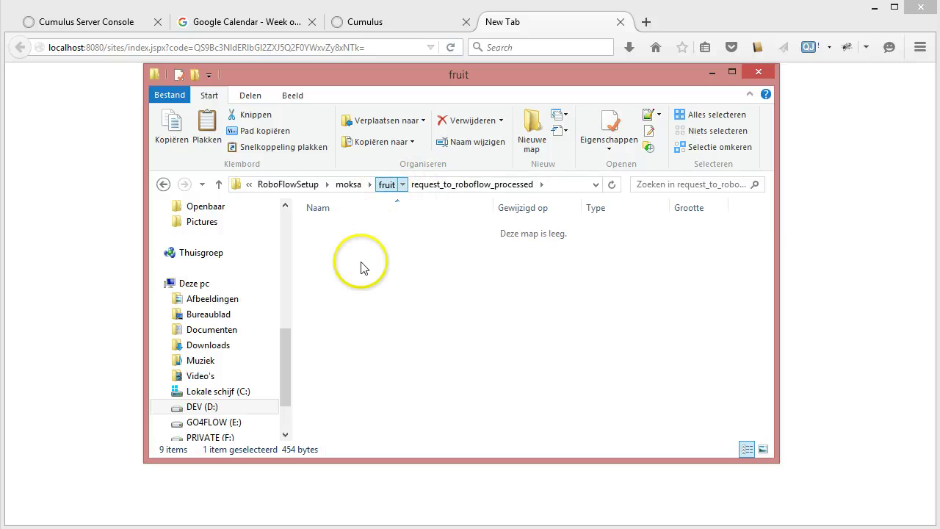
pyautogui.click(364, 261)
pyautogui.doubleClick(363, 262)
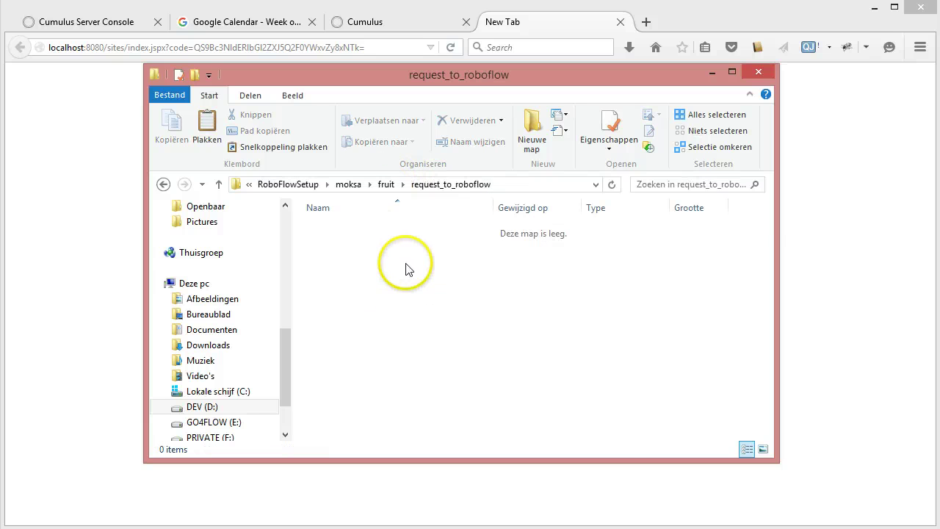
pyautogui.rightClick(406, 264)
pyautogui.click(437, 365)
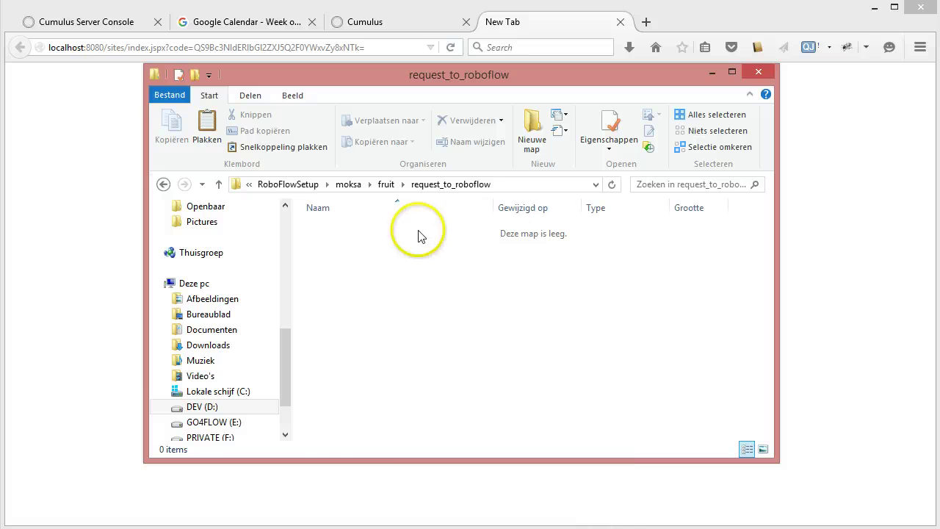
# Step: Open print-query-example.xml in Notepad++ and examine its catalog name and the Categories query
pyautogui.rightClick(390, 232)
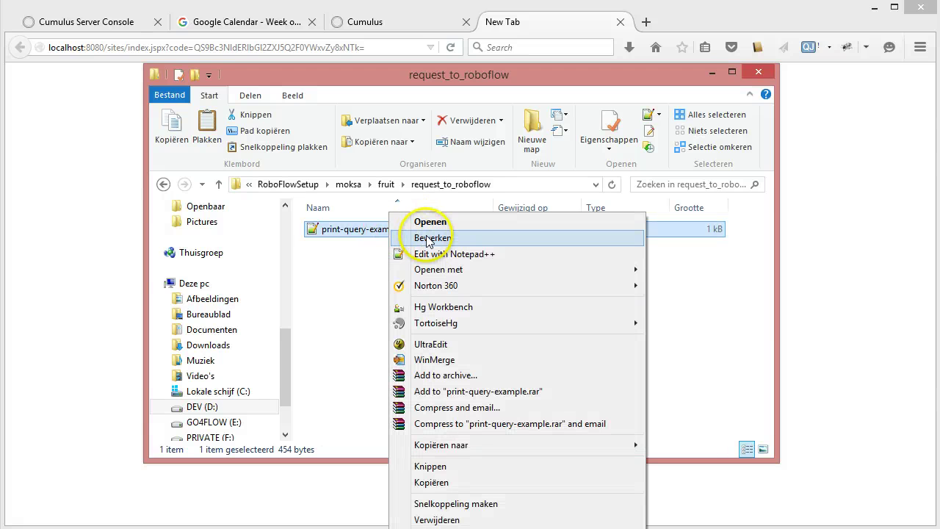
pyautogui.click(406, 253)
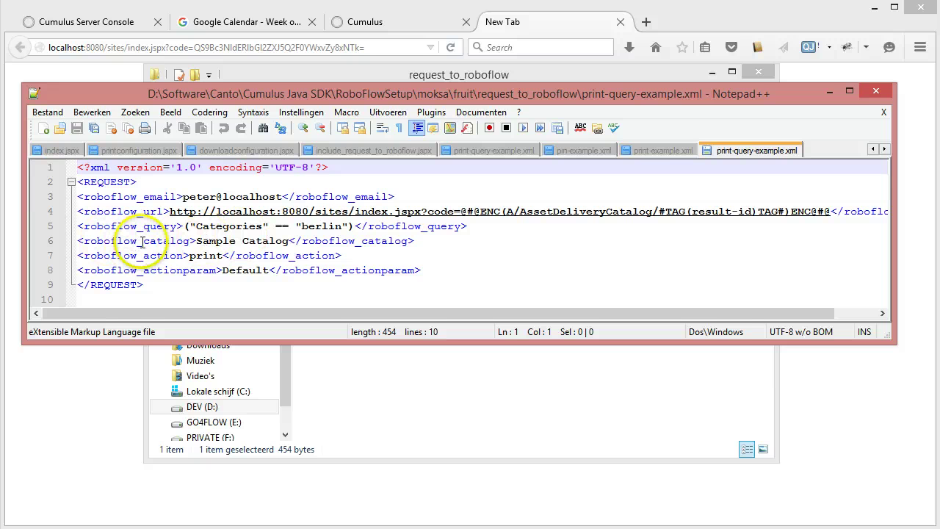
pyautogui.doubleClick(222, 241)
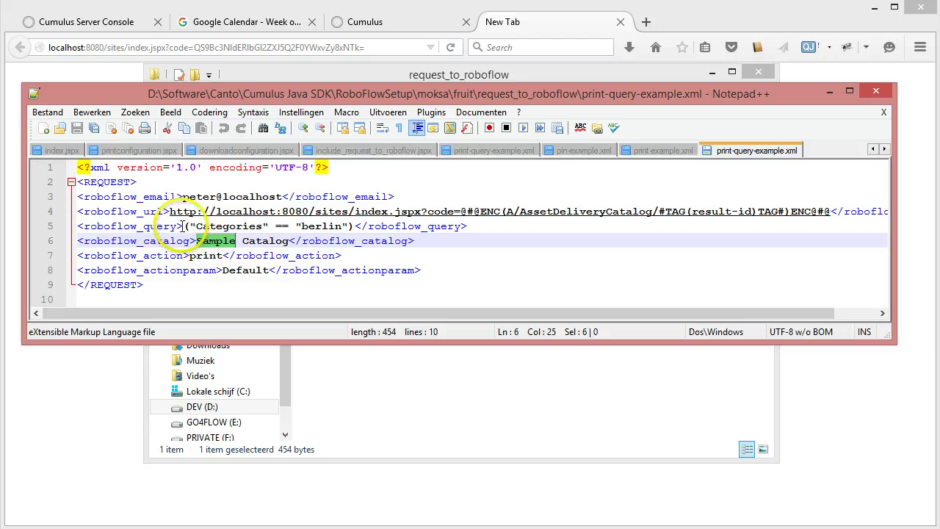
pyautogui.moveTo(185, 226); pyautogui.dragTo(353, 226)
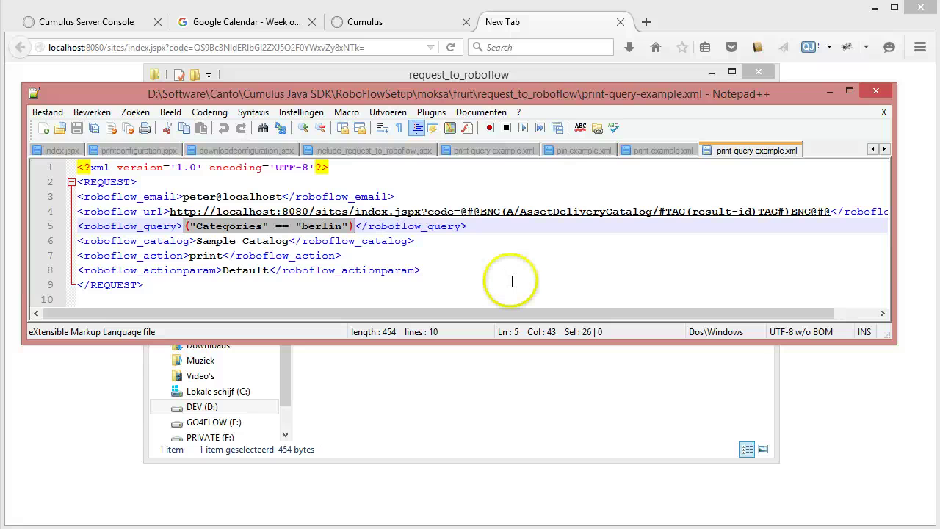
# Step: Try the placeholder {123-125} in front of Categories in the roboflow_query value, remove it again and save the file
pyautogui.click(196, 225)
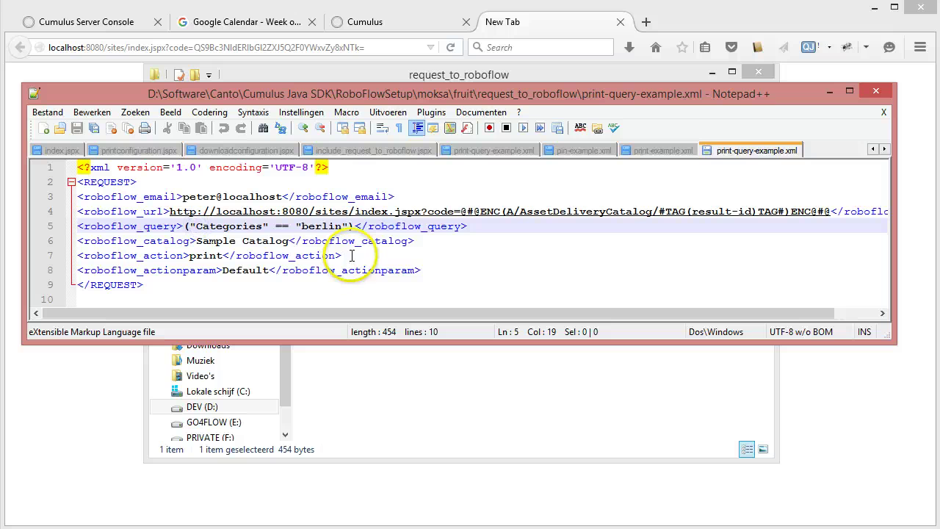
pyautogui.write('{}')
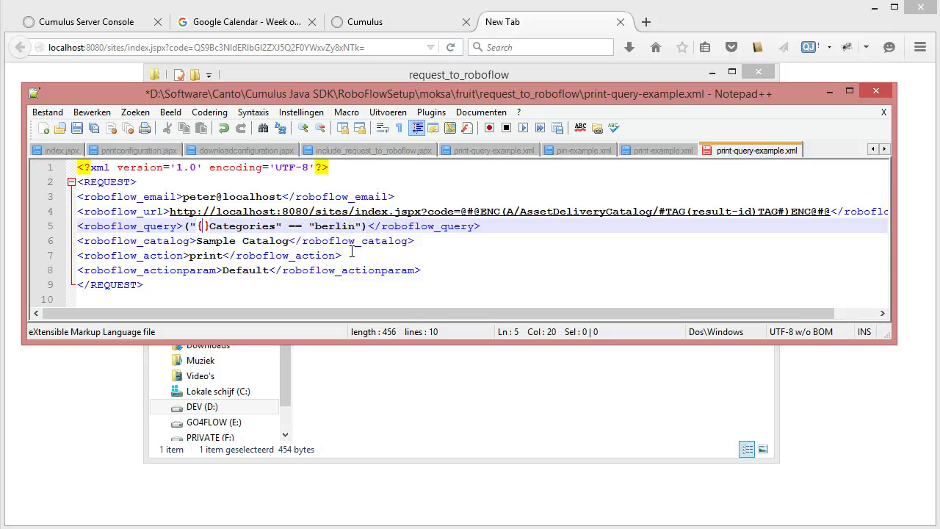
pyautogui.write('123-125')
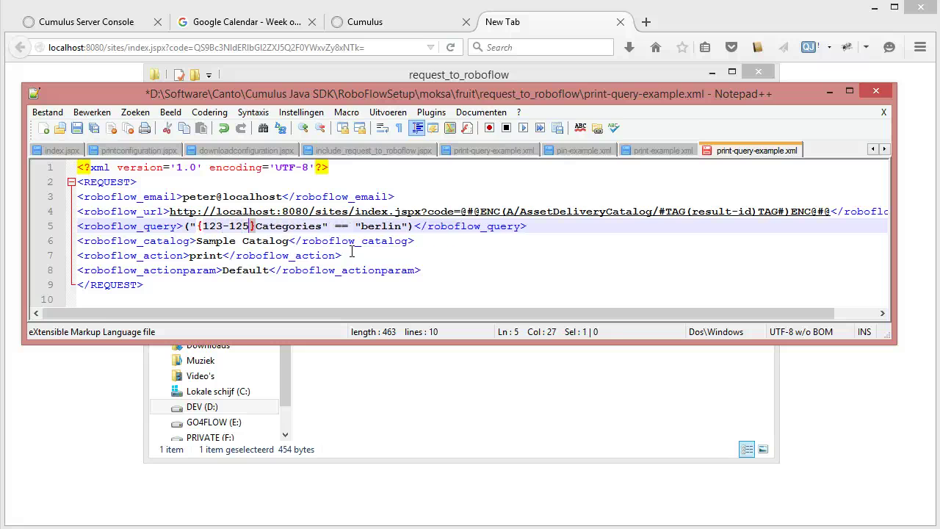
pyautogui.hotkey('shift', 'Left')
pyautogui.hotkey('shift', 'Left')
pyautogui.hotkey('shift', 'Left')
pyautogui.hotkey('shift', 'Left')
pyautogui.hotkey('shift', 'Left')
pyautogui.hotkey('shift', 'Left')
pyautogui.hotkey('shift', 'Left')
pyautogui.press('Delete')
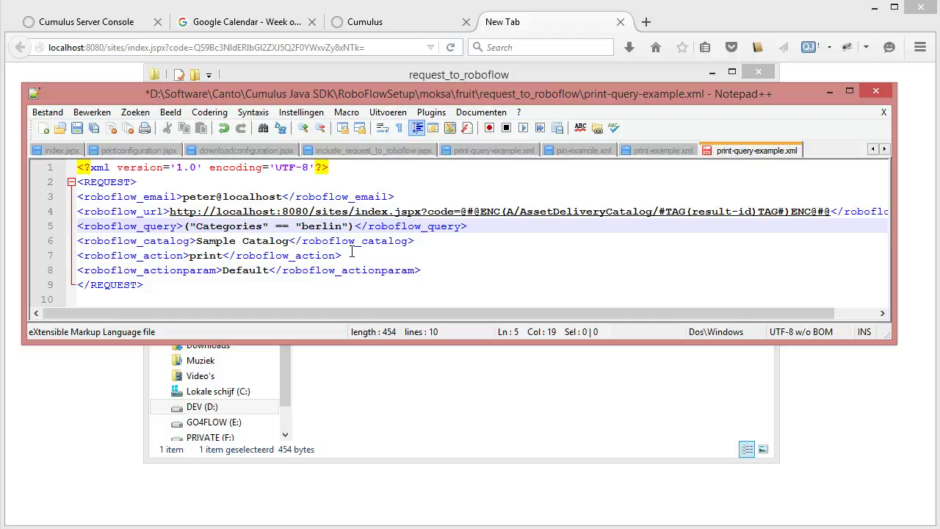
pyautogui.hotkey('ctrl', 's')
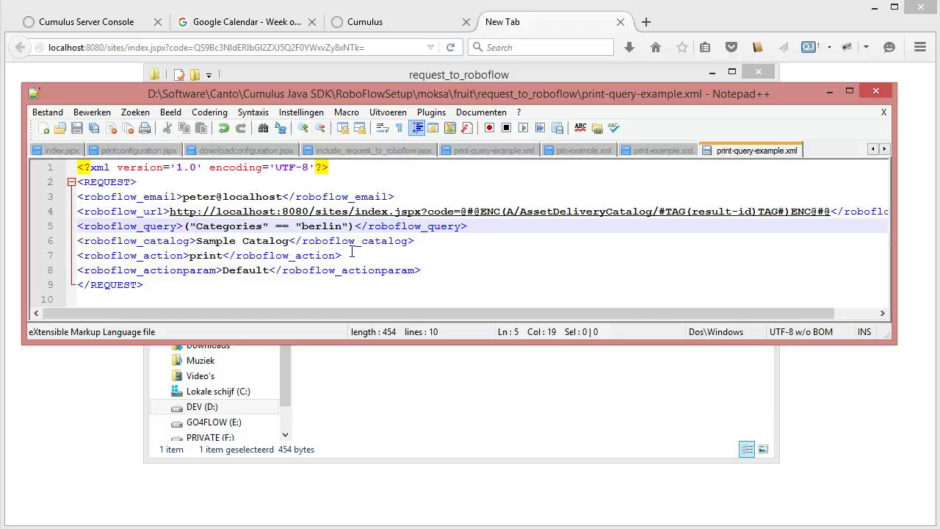
# Step: Examine the full roboflow_query expression and the roboflow_action value in print-query-example.xml, then close the file
pyautogui.hotkey('shift', 'Right')
pyautogui.hotkey('shift', 'Right')
pyautogui.hotkey('shift', 'Right')
pyautogui.hotkey('shift', 'Right')
pyautogui.hotkey('shift', 'Right')
pyautogui.hotkey('shift', 'Right')
pyautogui.hotkey('shift', 'Right')
pyautogui.hotkey('shift', 'Right')
pyautogui.hotkey('shift', 'Right')
pyautogui.hotkey('shift', 'Right')
pyautogui.hotkey('shift', 'Right')
pyautogui.hotkey('shift', 'Right')
pyautogui.hotkey('shift', 'Right')
pyautogui.hotkey('shift', 'Right')
pyautogui.hotkey('shift', 'Right')
pyautogui.hotkey('shift', 'Right')
pyautogui.hotkey('shift', 'Right')
pyautogui.hotkey('shift', 'Right')
pyautogui.hotkey('shift', 'Right')
pyautogui.hotkey('shift', 'Right')
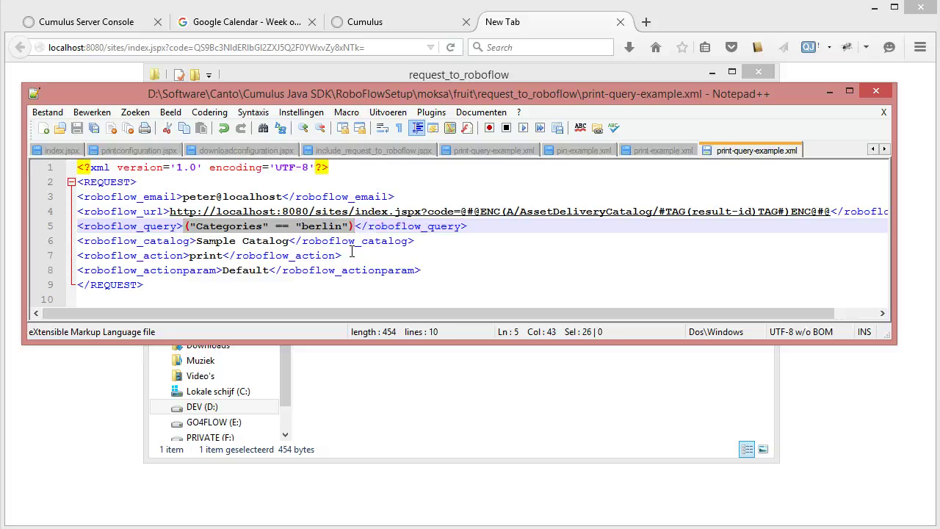
pyautogui.press('End')
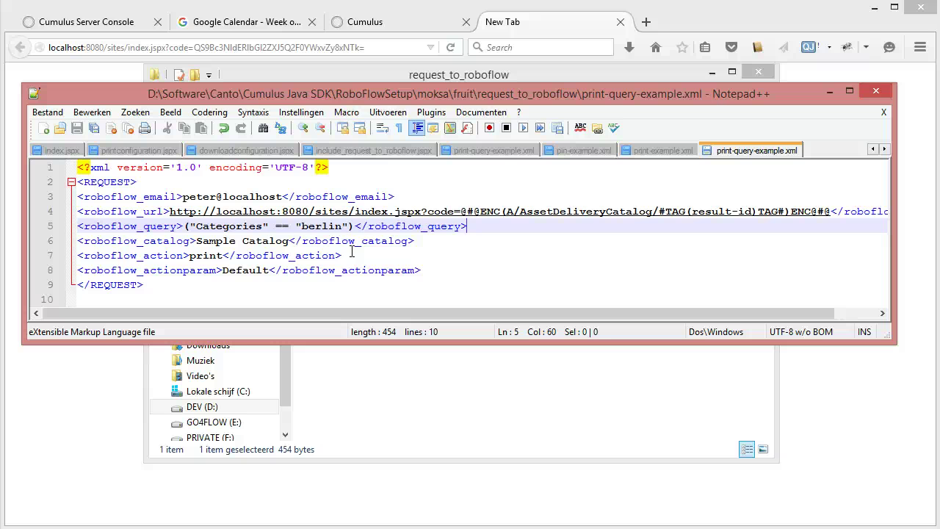
pyautogui.press('Home')
pyautogui.press('Down')
pyautogui.press('Down')
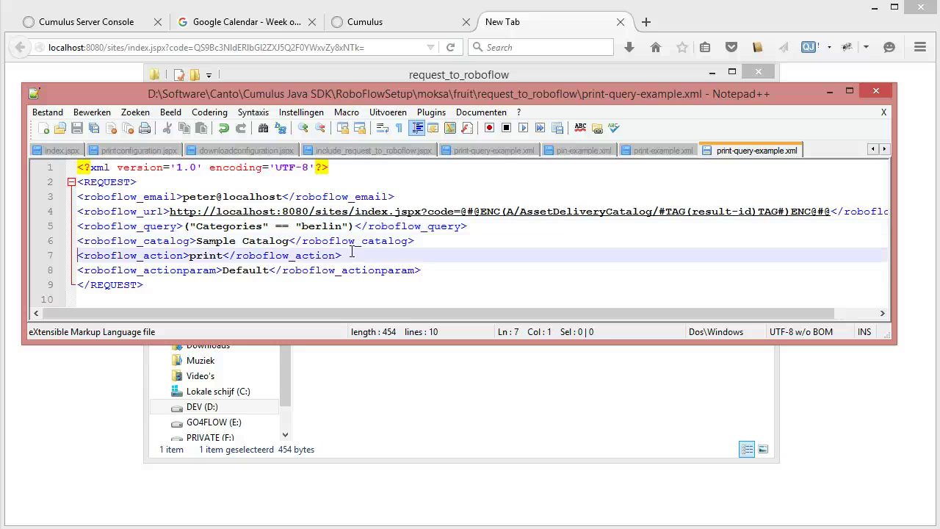
pyautogui.doubleClick(206, 254)
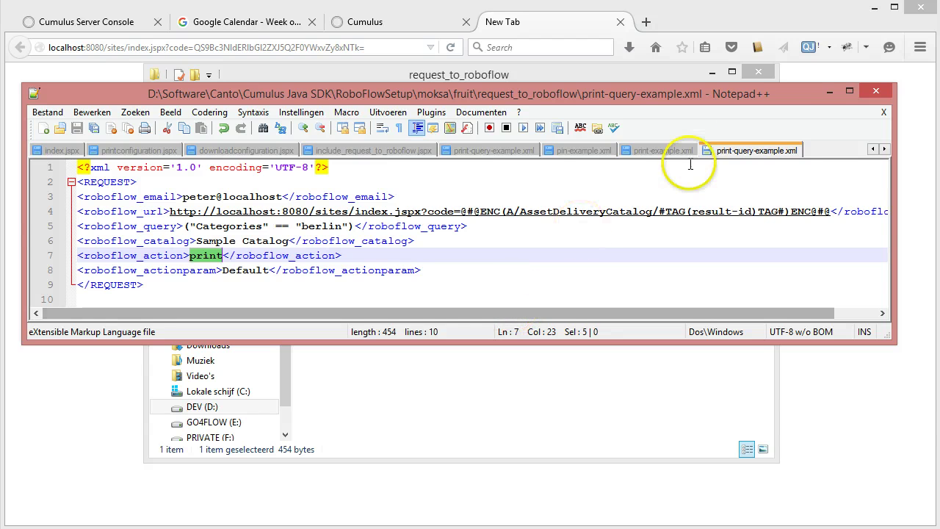
pyautogui.rightClick(766, 151)
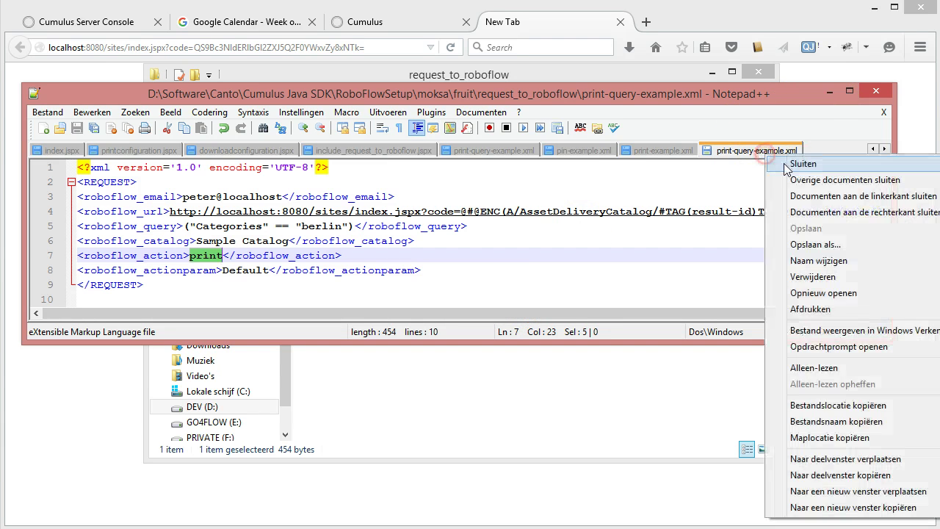
pyautogui.click(797, 164)
# Step: Rename the pasted request file in request_to_roboflow as print-query-example123.xml
pyautogui.click(431, 368)
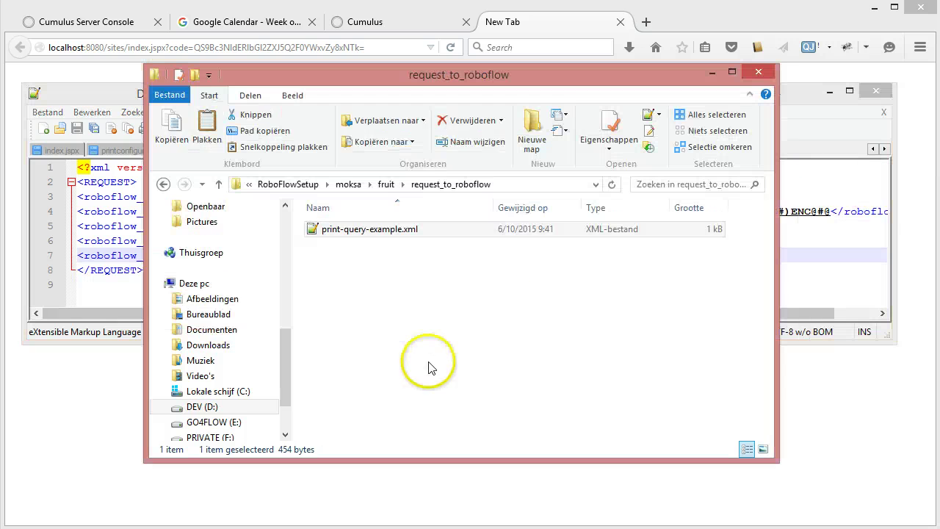
pyautogui.click(399, 232)
pyautogui.click(401, 234)
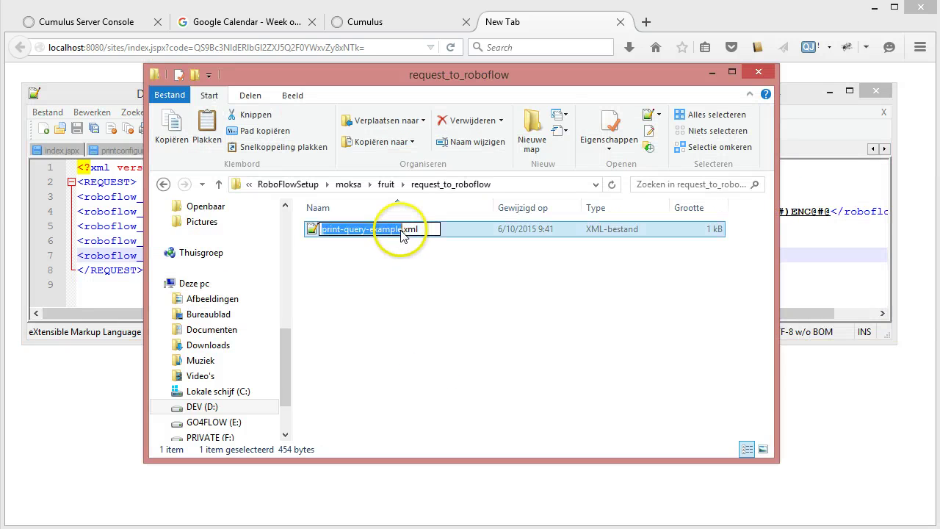
pyautogui.press('Right')
pyautogui.write('123')
pyautogui.press('Return')
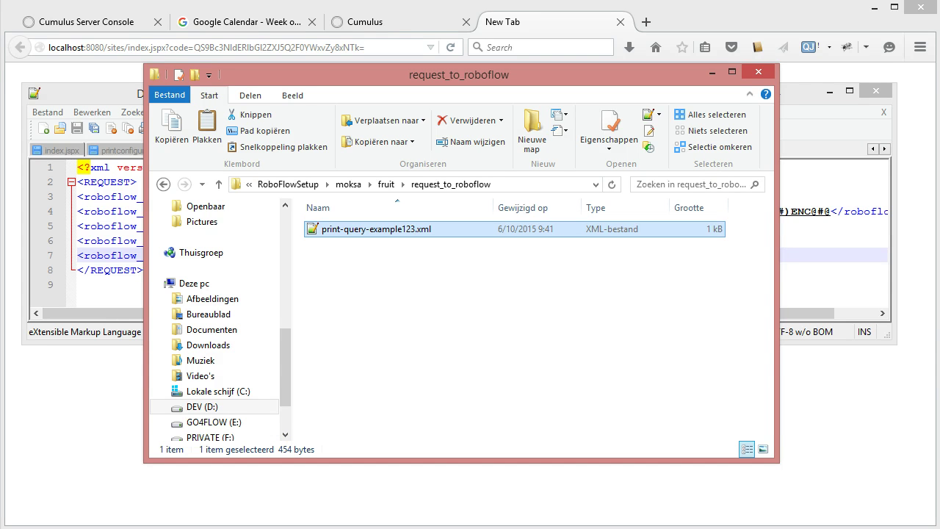
# Step: Switch to the Cumulus Server Console, close the empty tab and the old log, and start the hotfolder-process-sites-requests workflow
pyautogui.hotkey('alt', 'Tab')
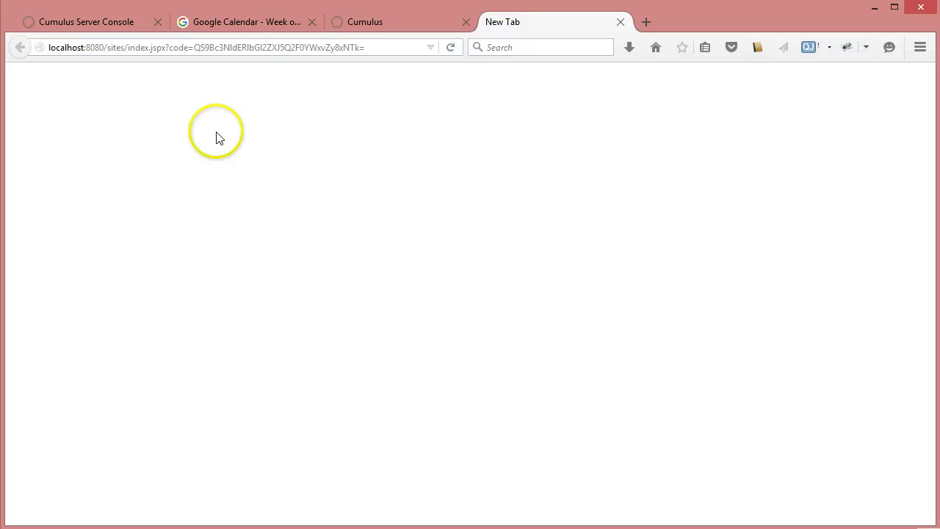
pyautogui.click(620, 22)
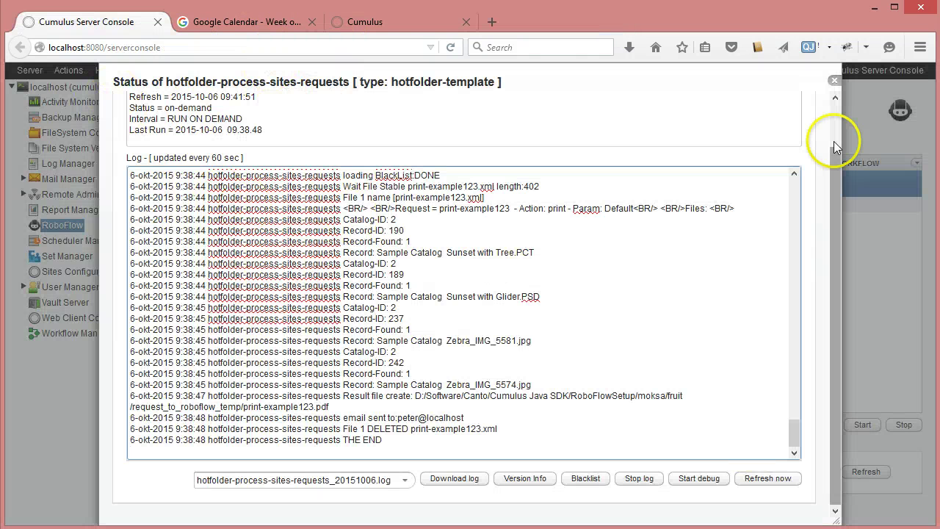
pyautogui.click(834, 80)
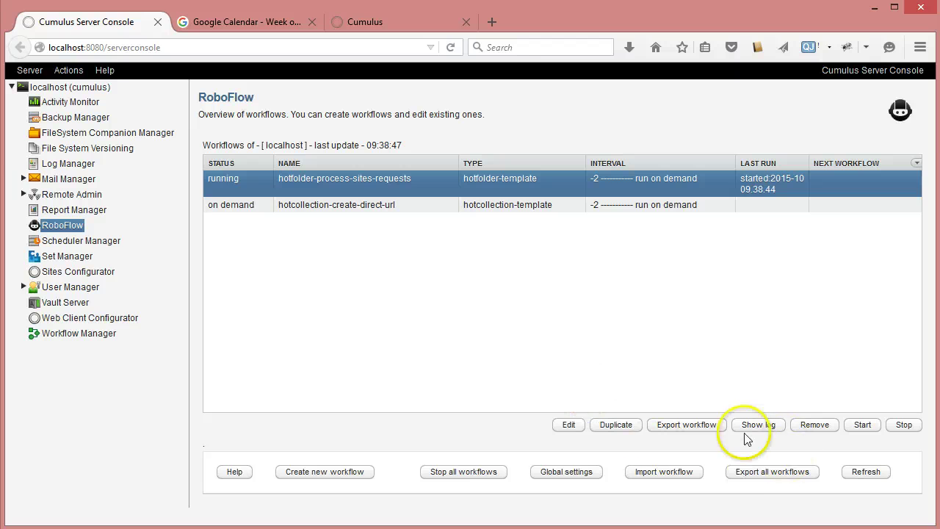
pyautogui.click(861, 424)
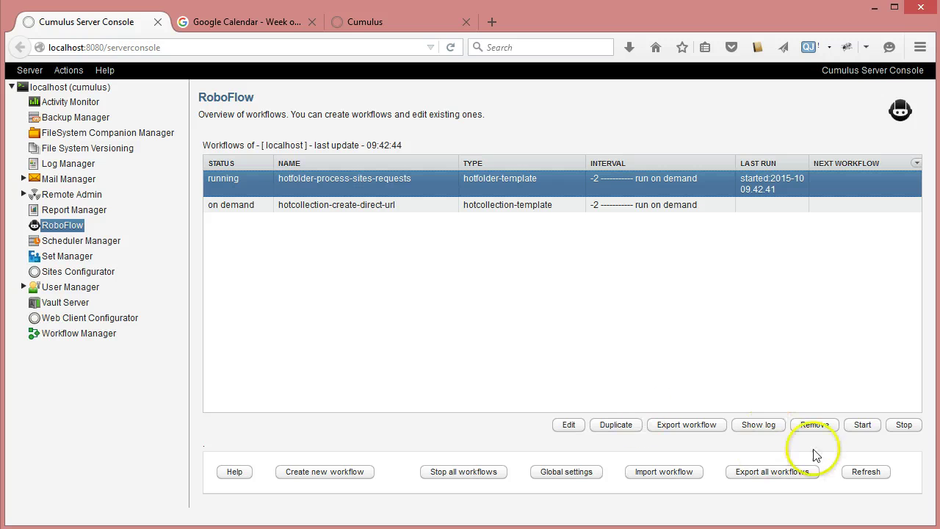
# Step: Open the workflow's log and examine the print-query-example123 request's name, catalog, Categories query and found-record entry
pyautogui.click(749, 425)
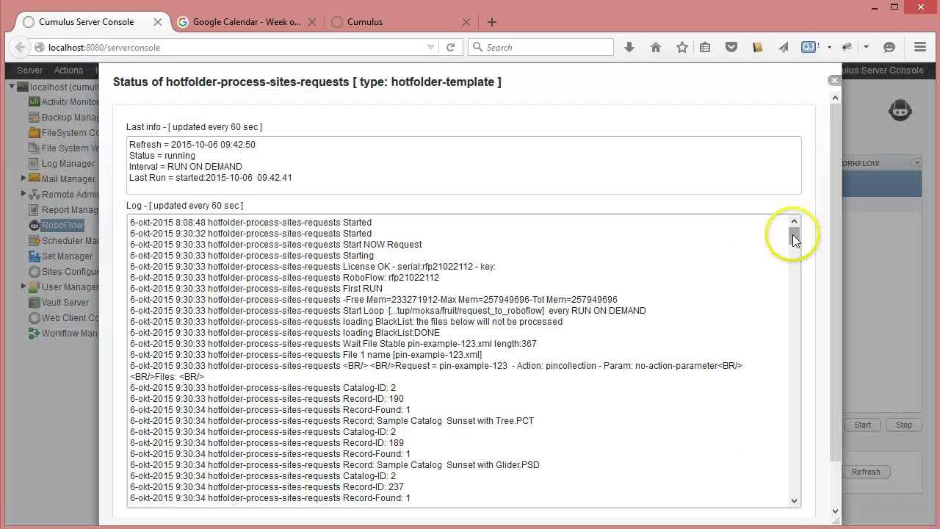
pyautogui.moveTo(792, 234); pyautogui.dragTo(791, 503)
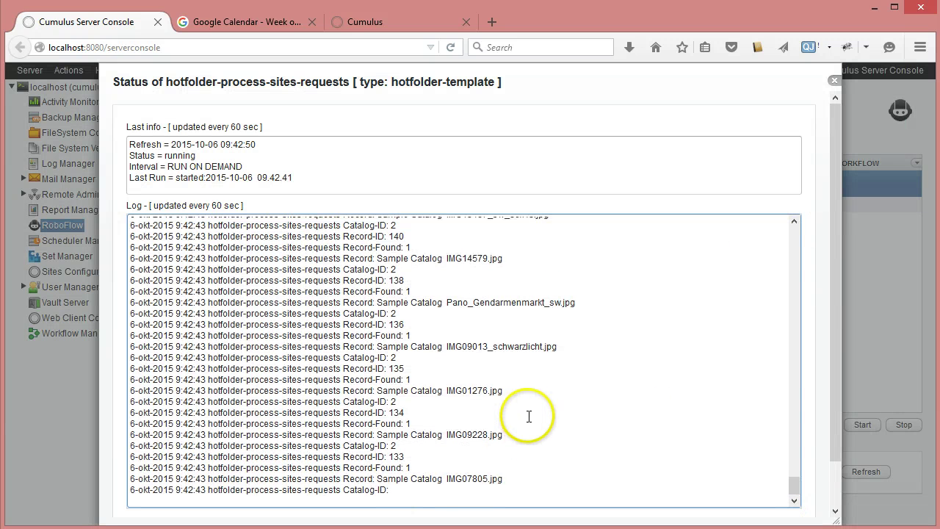
pyautogui.scroll(15, 529, 417)
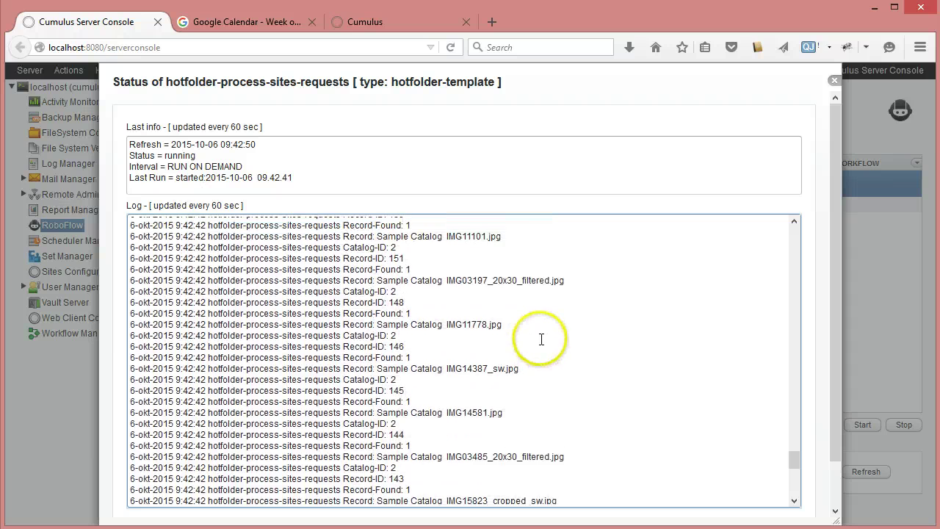
pyautogui.scroll(20, 541, 339)
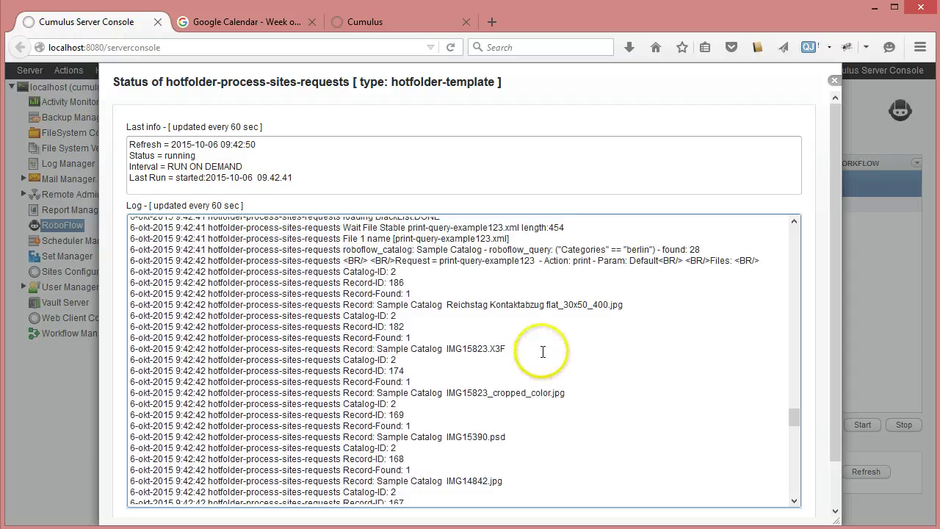
pyautogui.scroll(5, 543, 352)
pyautogui.scroll(-1, 387, 441)
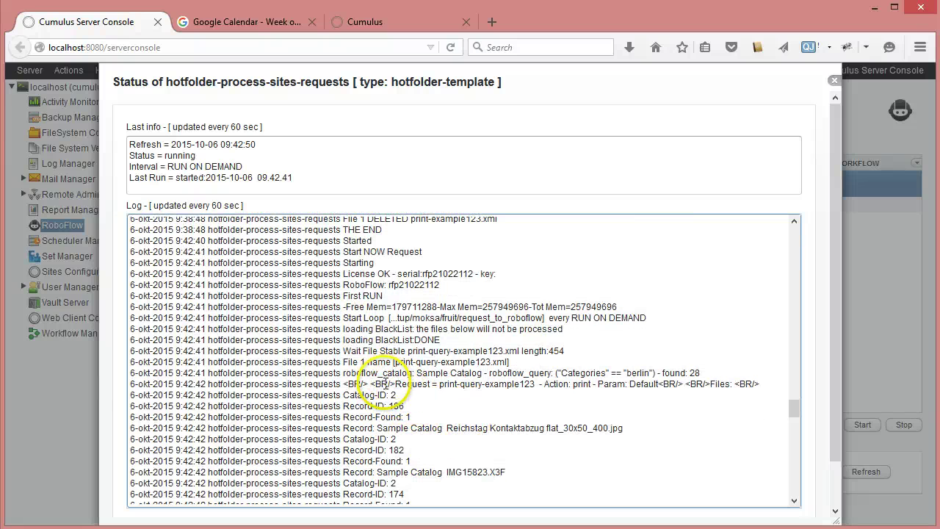
pyautogui.doubleClick(534, 383)
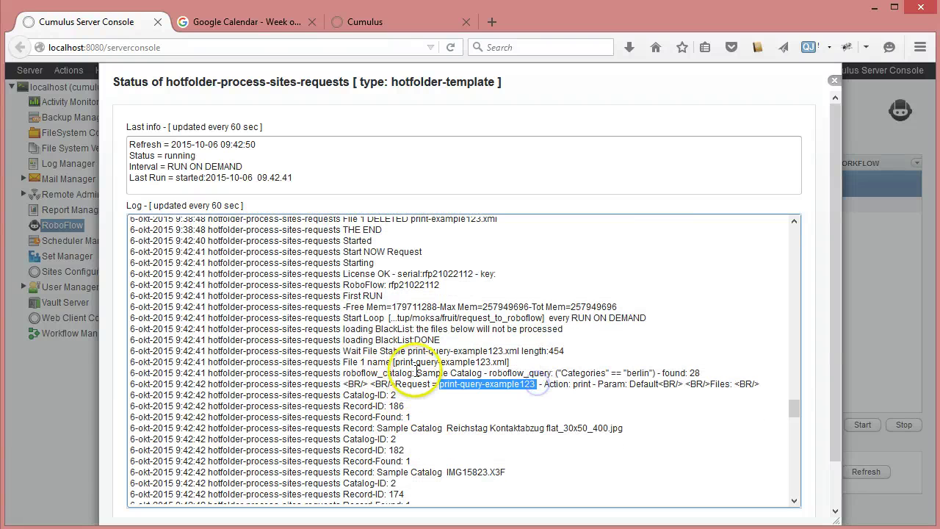
pyautogui.click(418, 371)
pyautogui.moveTo(443, 374); pyautogui.dragTo(650, 375)
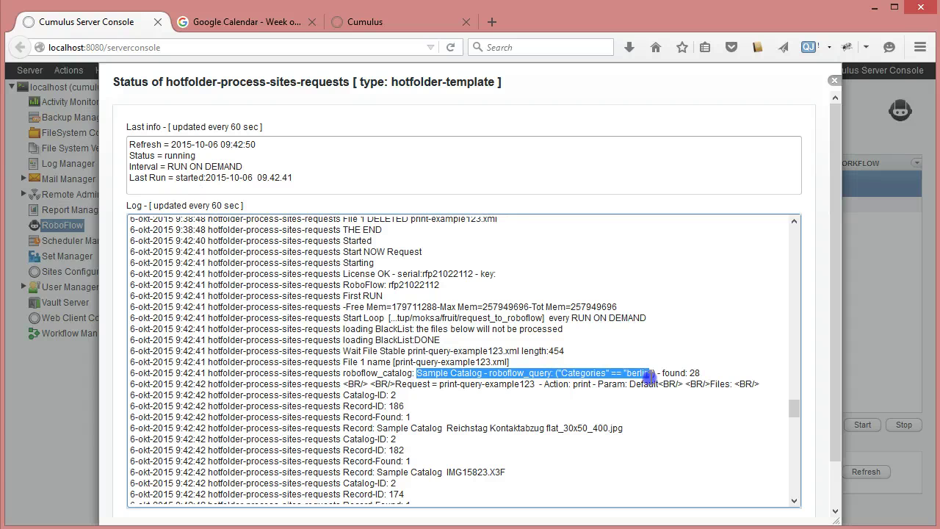
pyautogui.click(689, 373)
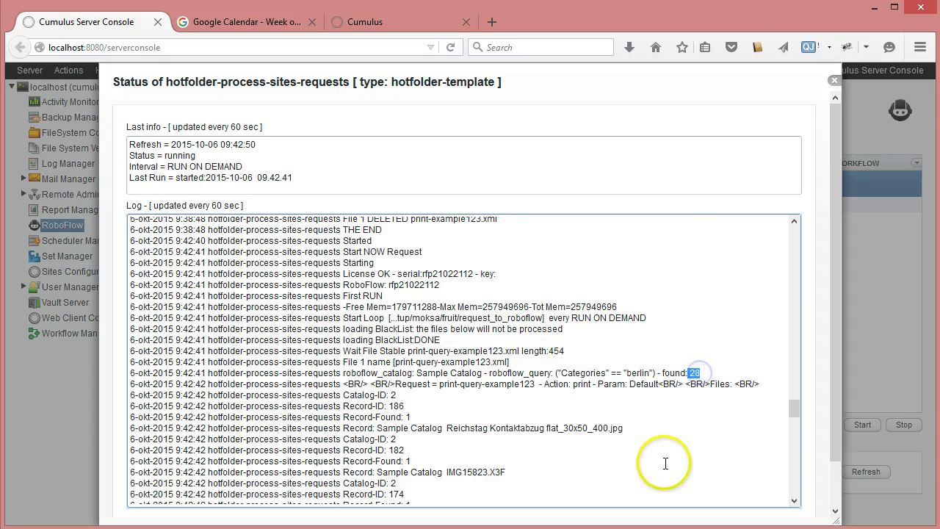
# Step: Refresh the log and examine its final entries for the result file path, sent email and deleted request file
pyautogui.scroll(-10, 665, 426)
pyautogui.scroll(-15, 669, 412)
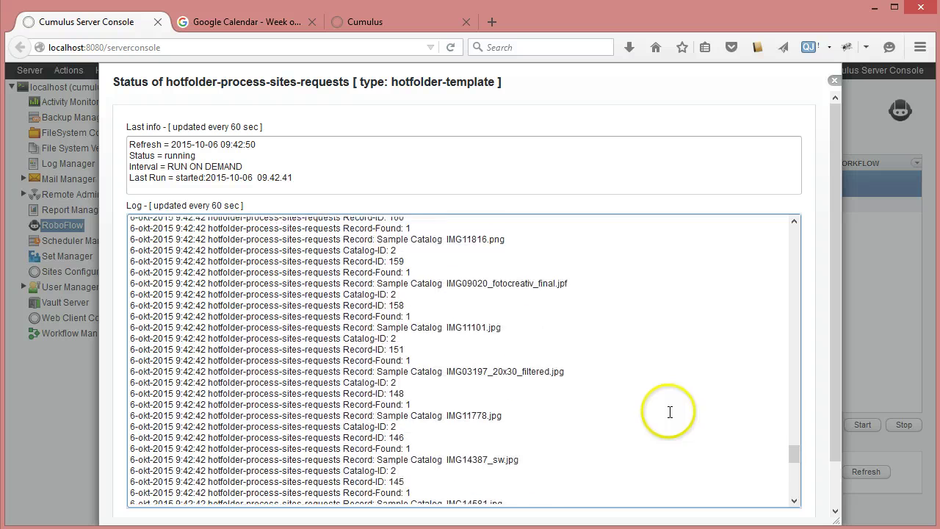
pyautogui.scroll(-2, 672, 402)
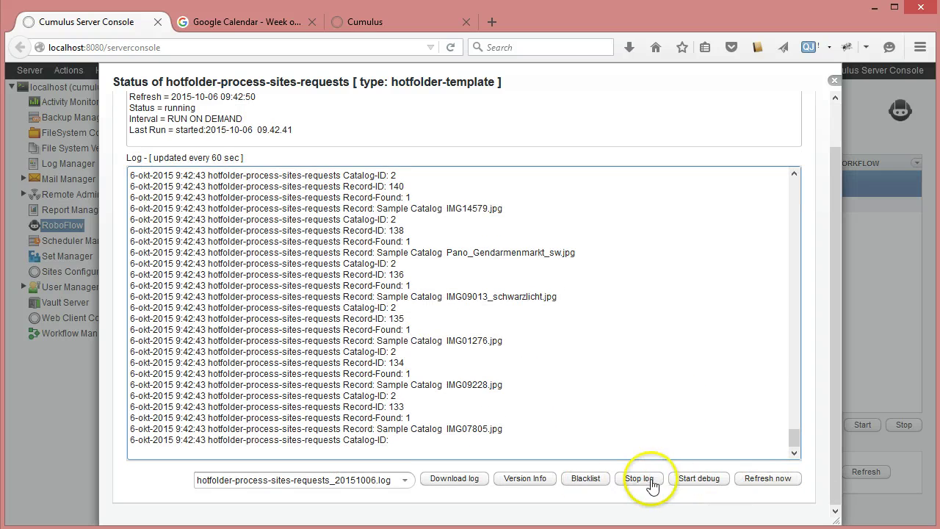
pyautogui.click(749, 485)
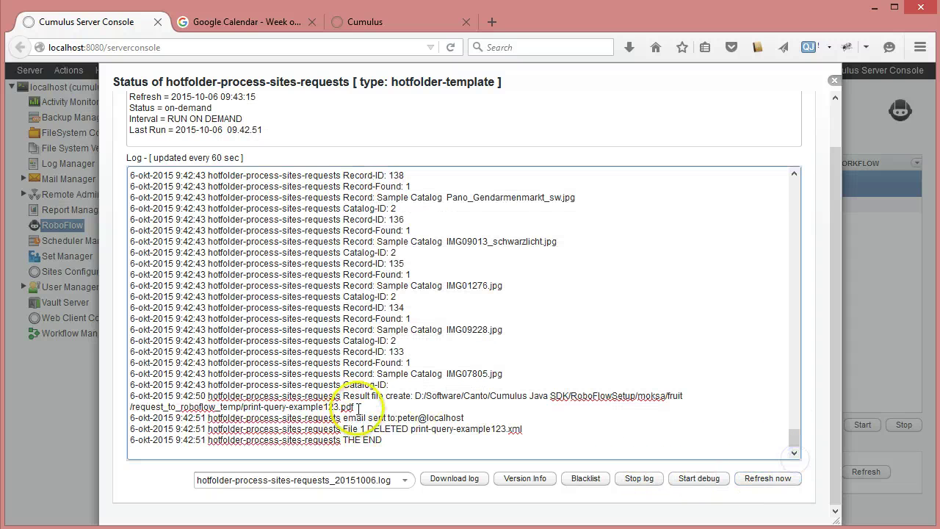
pyautogui.moveTo(415, 395); pyautogui.dragTo(354, 407)
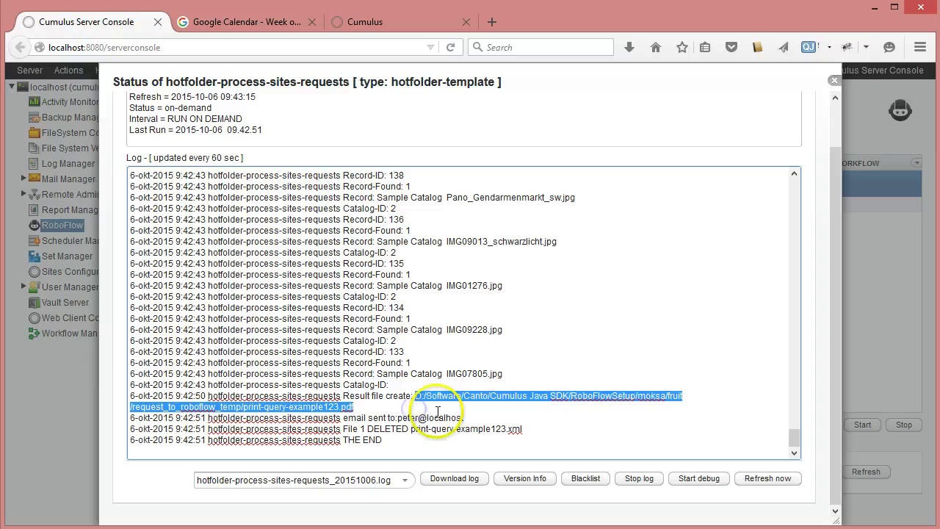
pyautogui.click(475, 418)
pyautogui.click(512, 381)
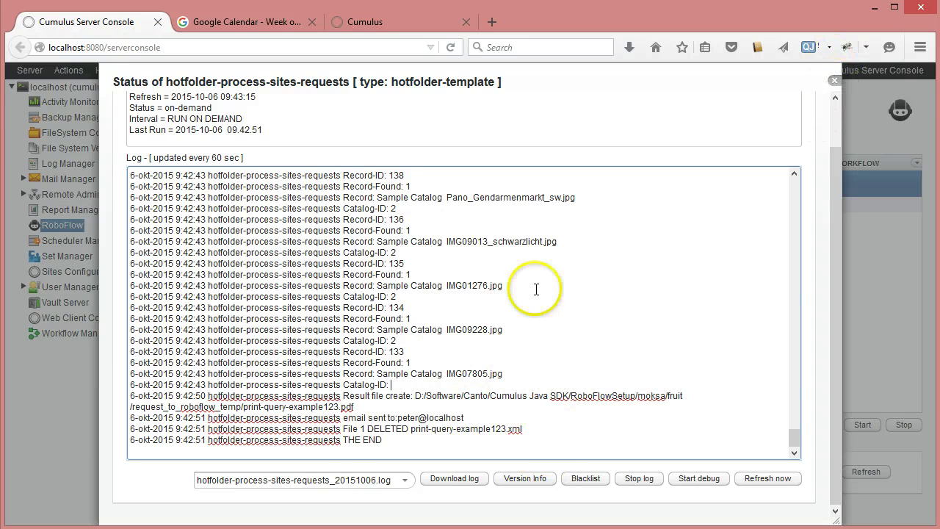
# Step: Close the log and inspect the request_to_roboflow and request_to_roboflow_temp folders under fruit for leftover files
pyautogui.click(835, 80)
pyautogui.click(102, 525)
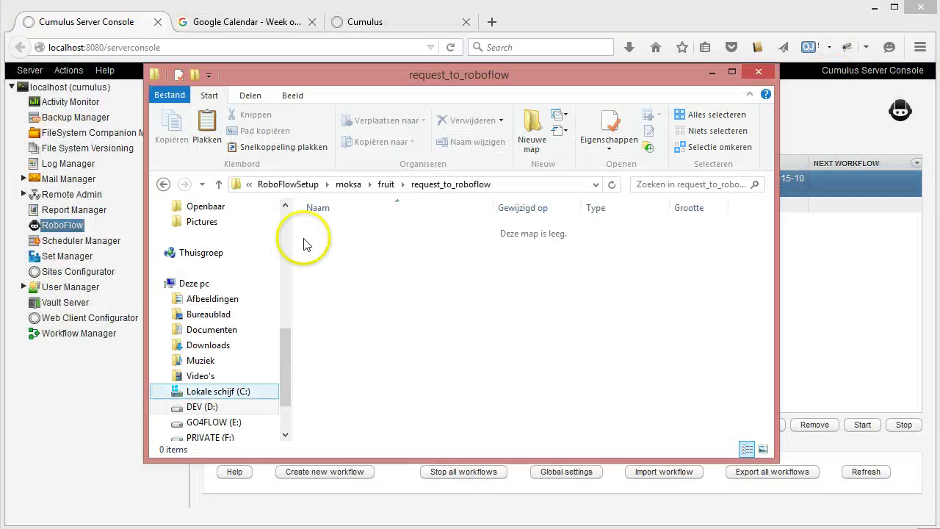
pyautogui.click(383, 184)
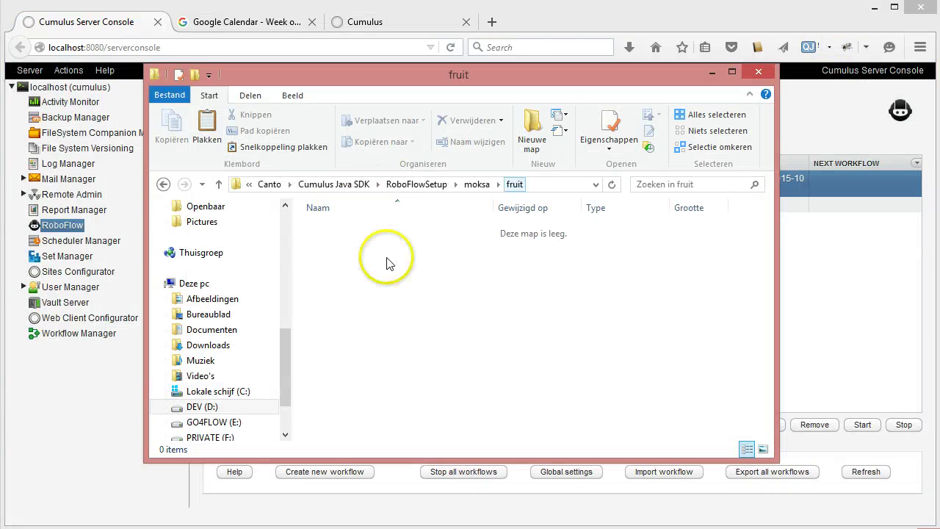
pyautogui.click(477, 186)
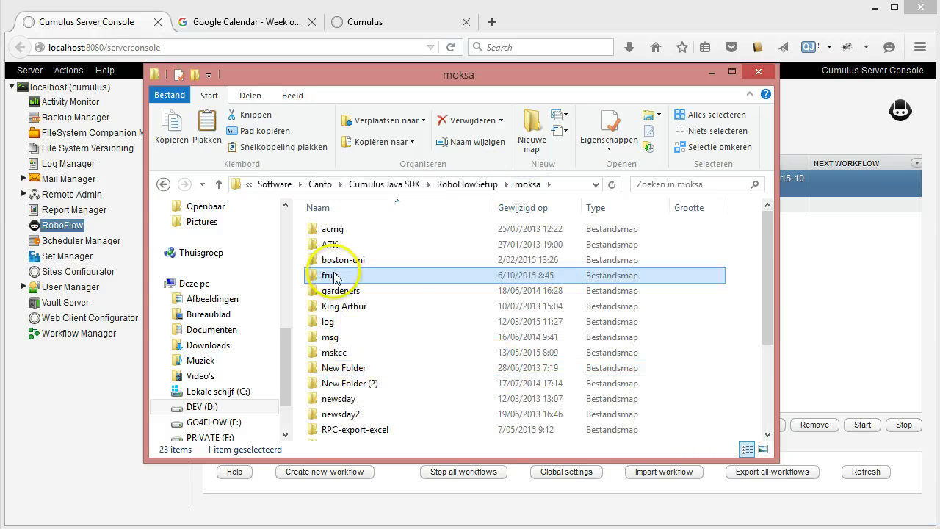
pyautogui.doubleClick(336, 275)
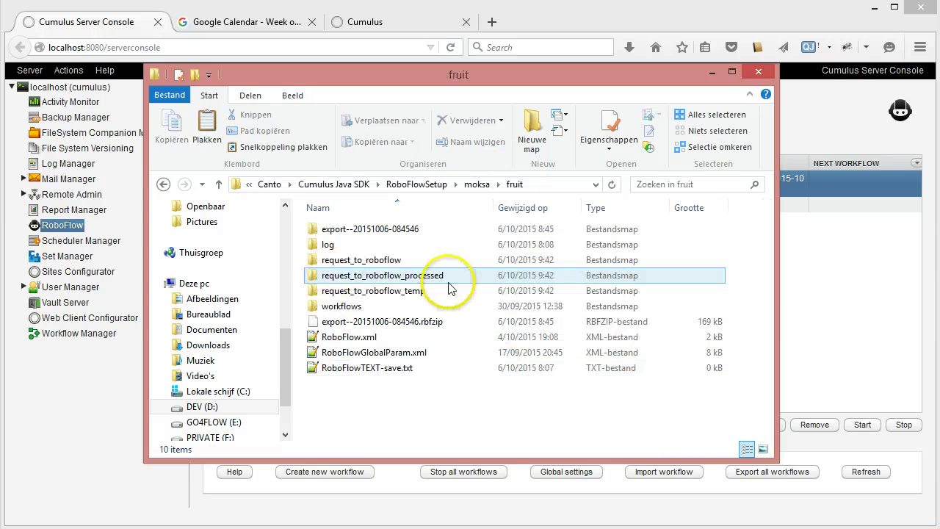
pyautogui.doubleClick(366, 291)
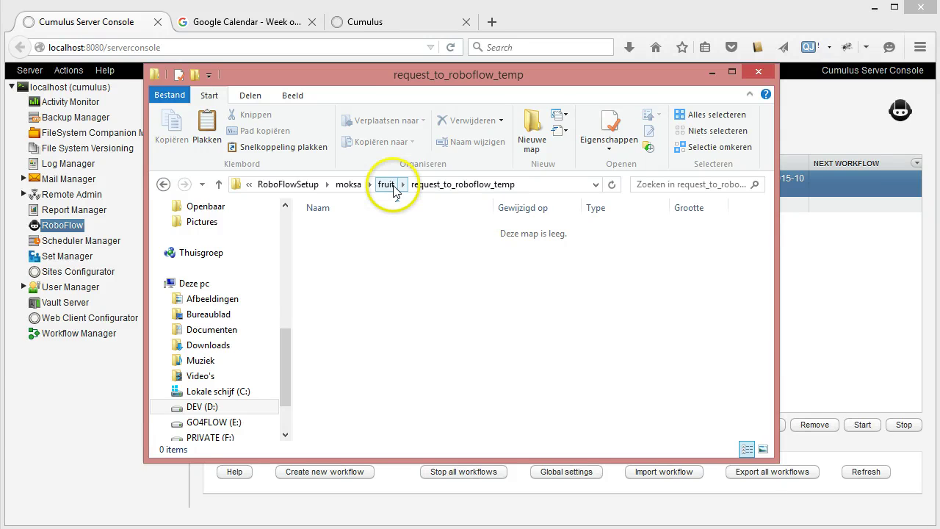
pyautogui.click(386, 184)
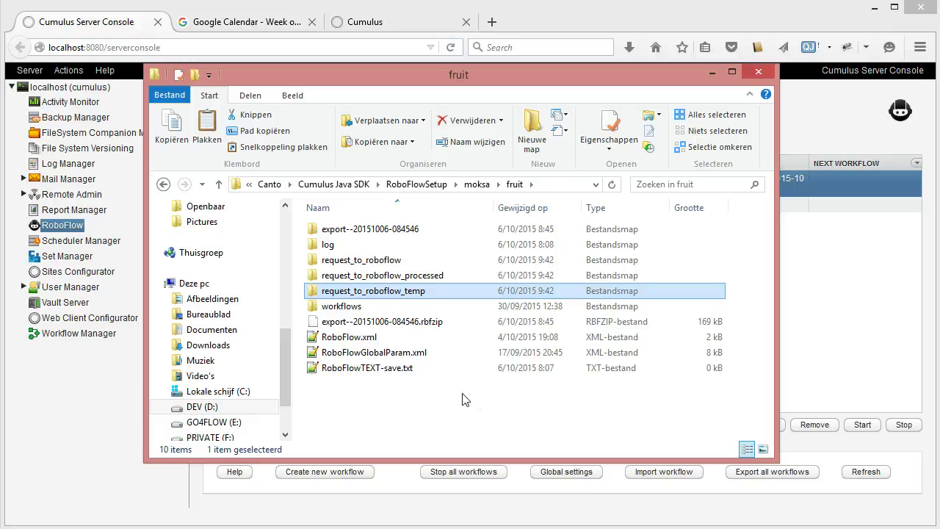
# Step: Switch to the mail client, fetch new messages for the localhost account and open the newest Delivery from Cumulus email
pyautogui.click(475, 410)
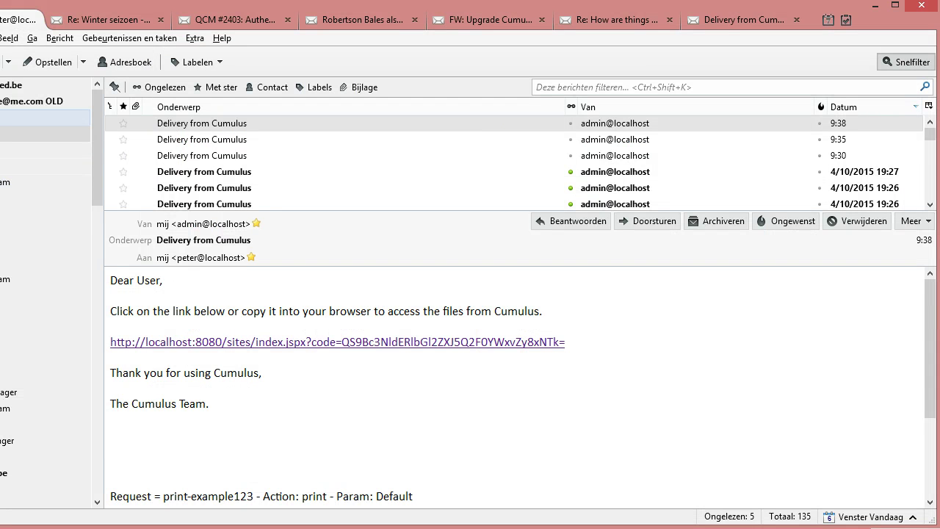
pyautogui.rightClick(22, 120)
pyautogui.click(29, 130)
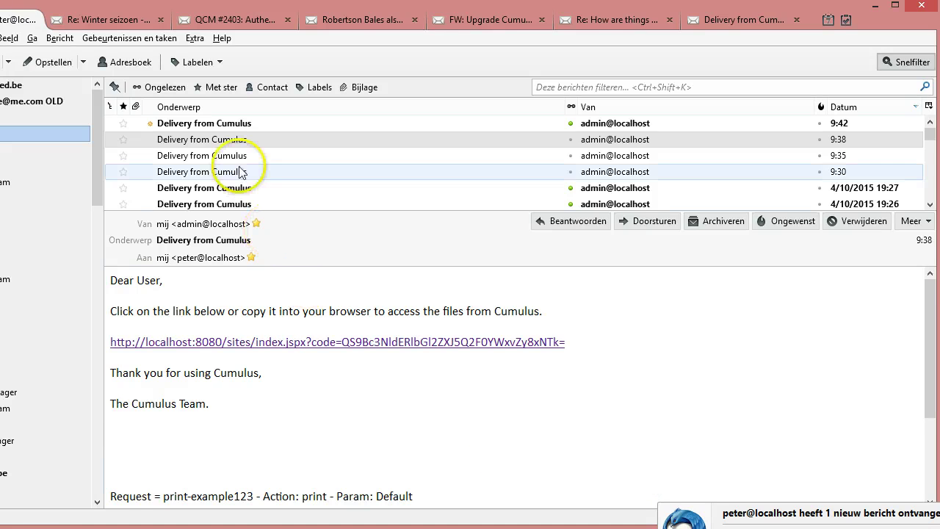
pyautogui.doubleClick(237, 123)
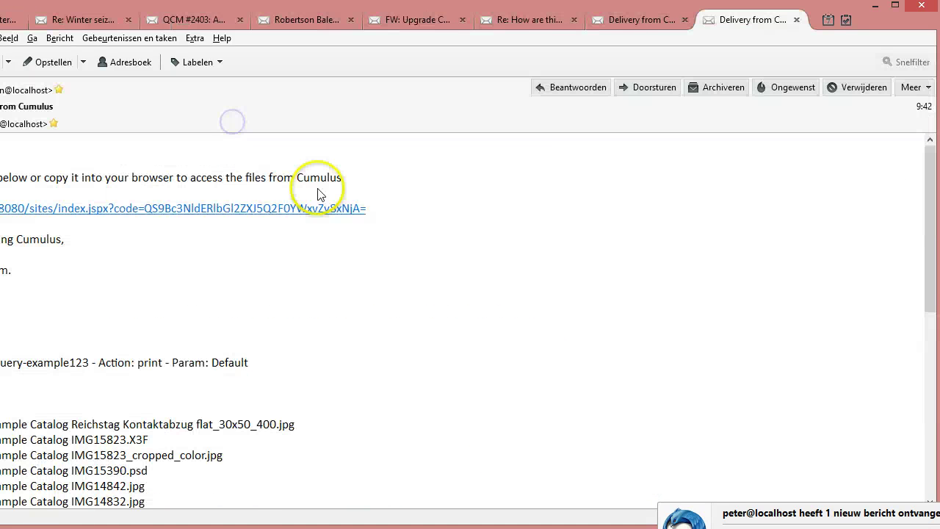
# Step: Save print-query-example123.pdf from the email's delivery link and show it in the Downloads folder
pyautogui.click(350, 213)
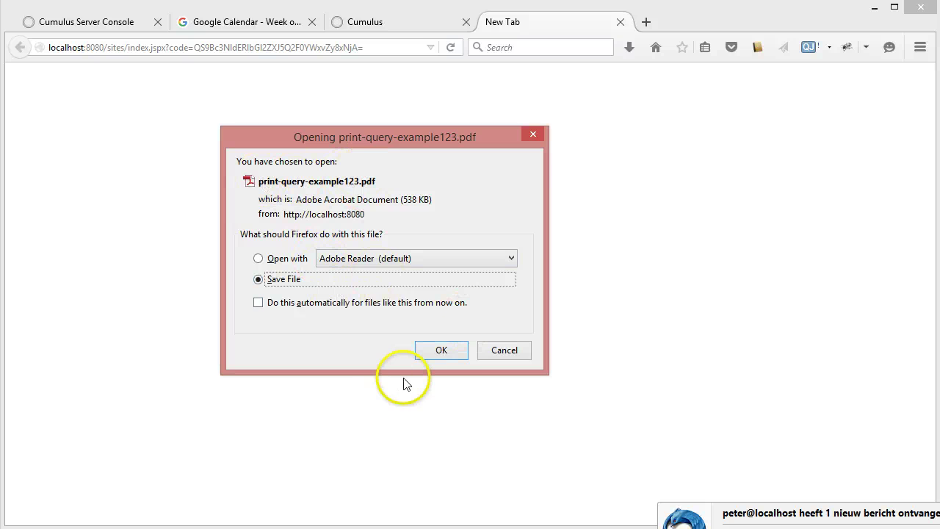
pyautogui.click(444, 354)
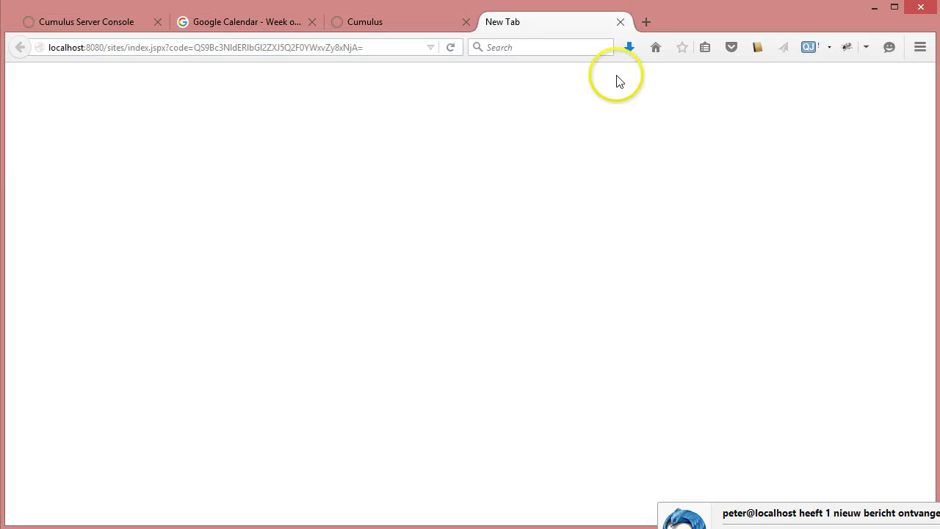
pyautogui.click(628, 48)
pyautogui.click(620, 103)
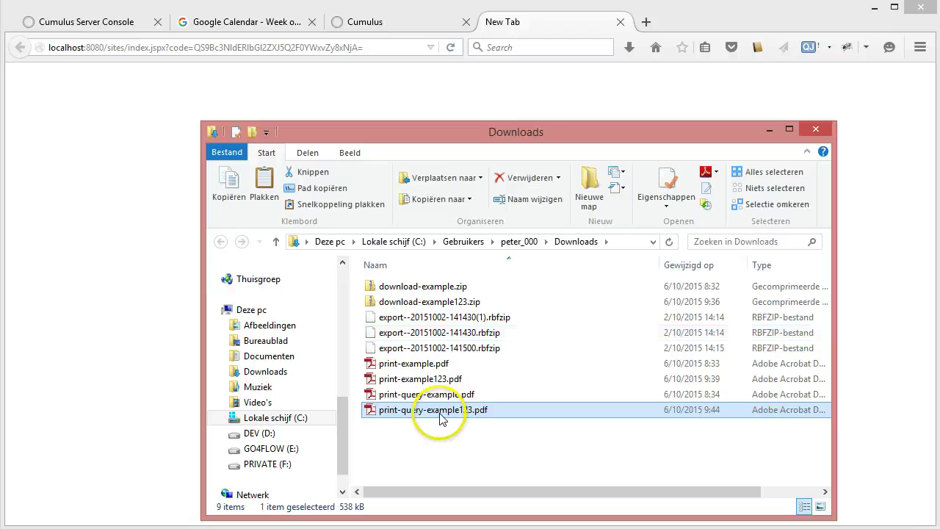
# Step: Open print-query-example123.pdf, review the printed image pages, and close the PDF and the Downloads folder
pyautogui.moveTo(441, 417); pyautogui.dragTo(552, 418)
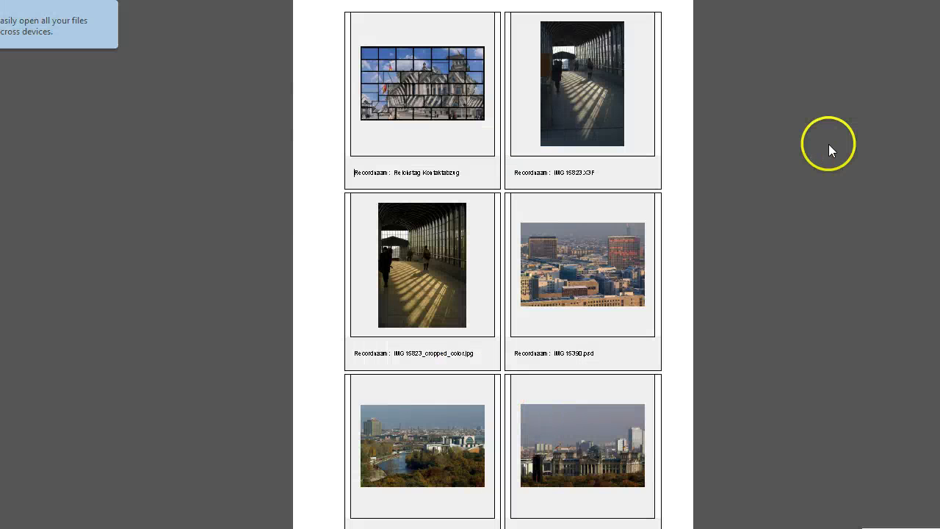
pyautogui.scroll(-4, 828, 144)
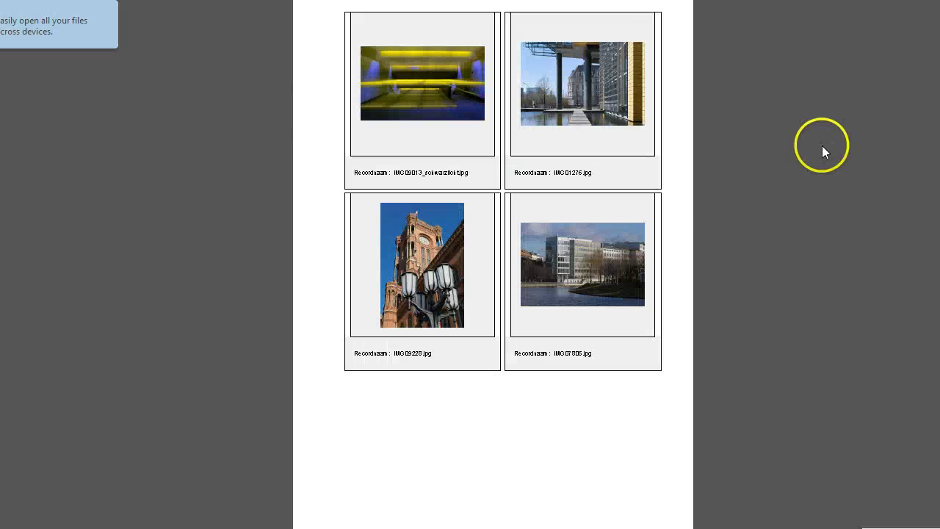
pyautogui.scroll(4, 817, 149)
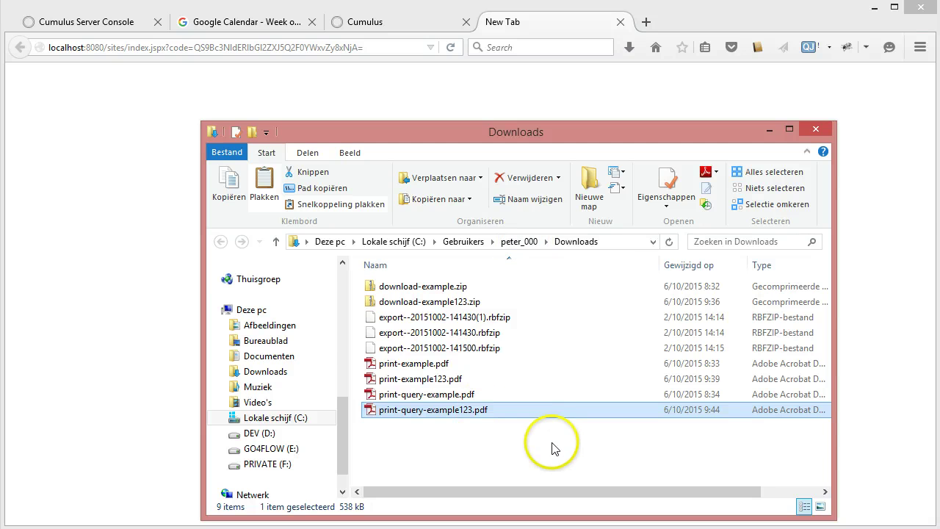
pyautogui.click(815, 130)
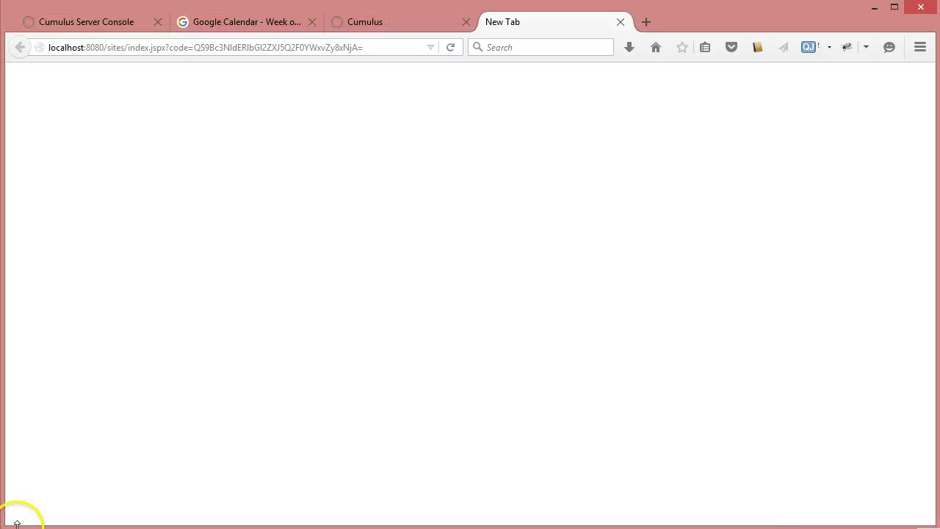
# Step: Return to the fruit folder and open its request_to_roboflow subfolder to inspect the contents
pyautogui.hotkey('alt', 'Tab')
pyautogui.click(401, 259)
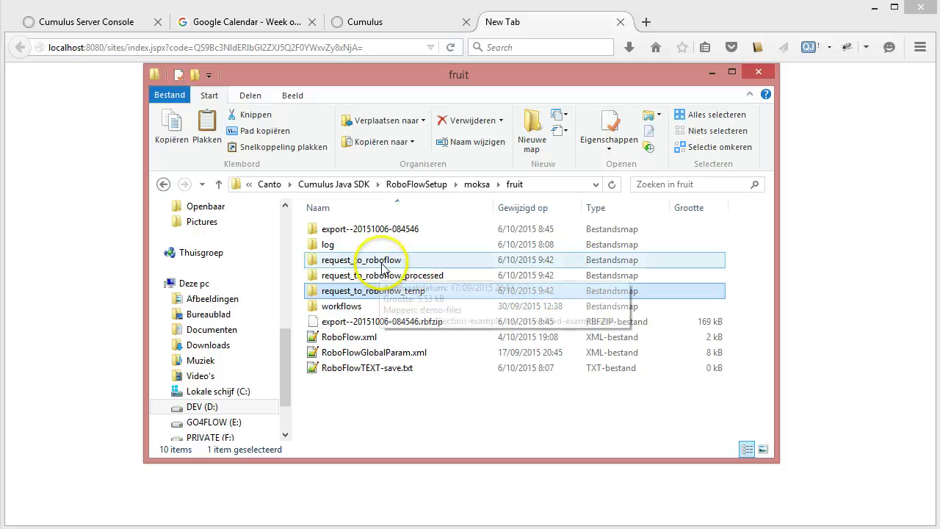
pyautogui.press('Return')
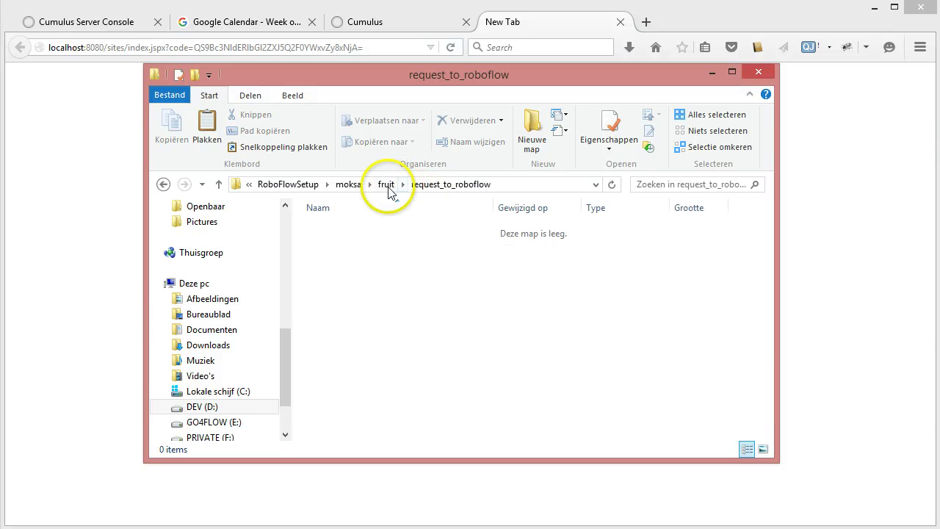
# Step: Open the request_to_roboflow_processed folder inside fruit and copy collection-example.xml
pyautogui.press('BackSpace')
pyautogui.doubleClick(349, 275)
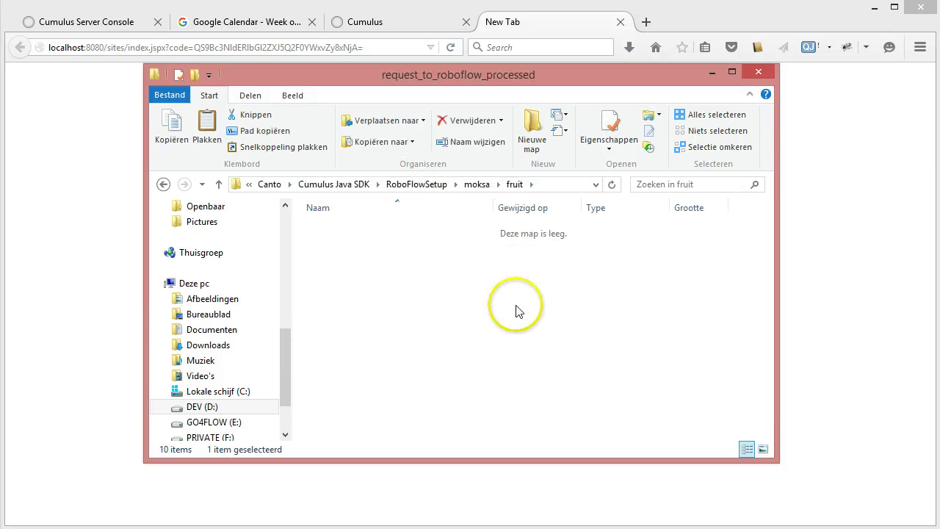
pyautogui.click(323, 306)
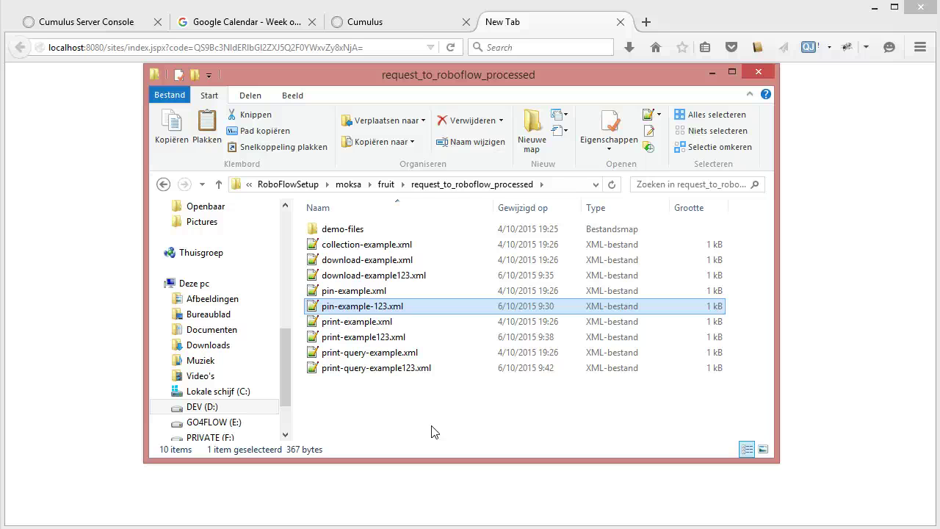
pyautogui.click(316, 246)
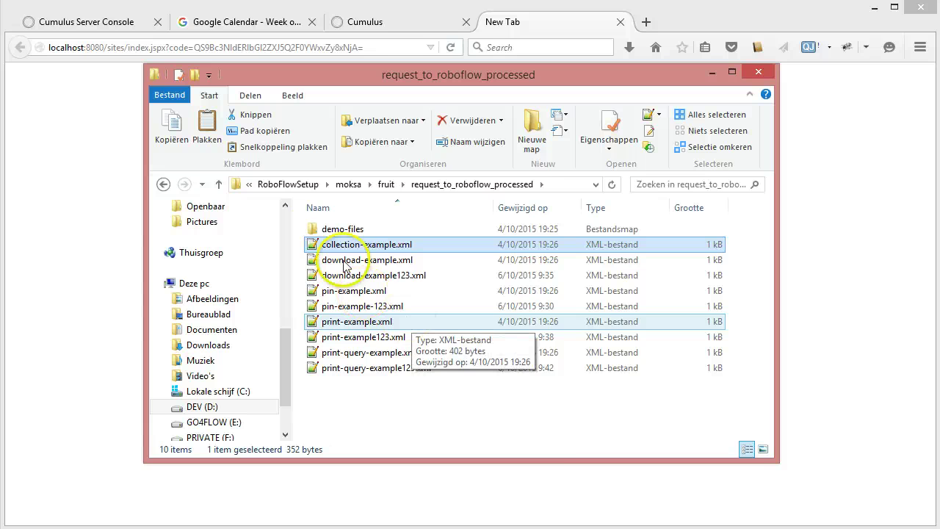
pyautogui.rightClick(316, 247)
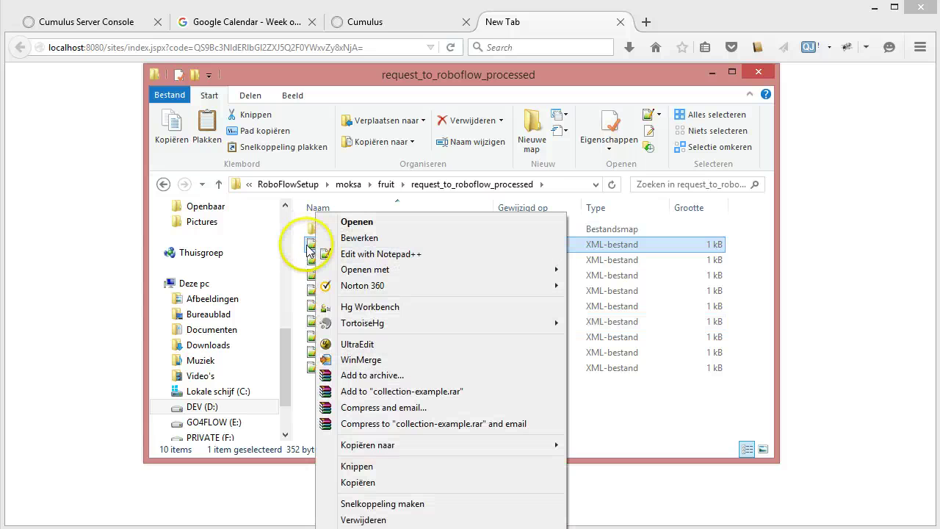
pyautogui.click(315, 249)
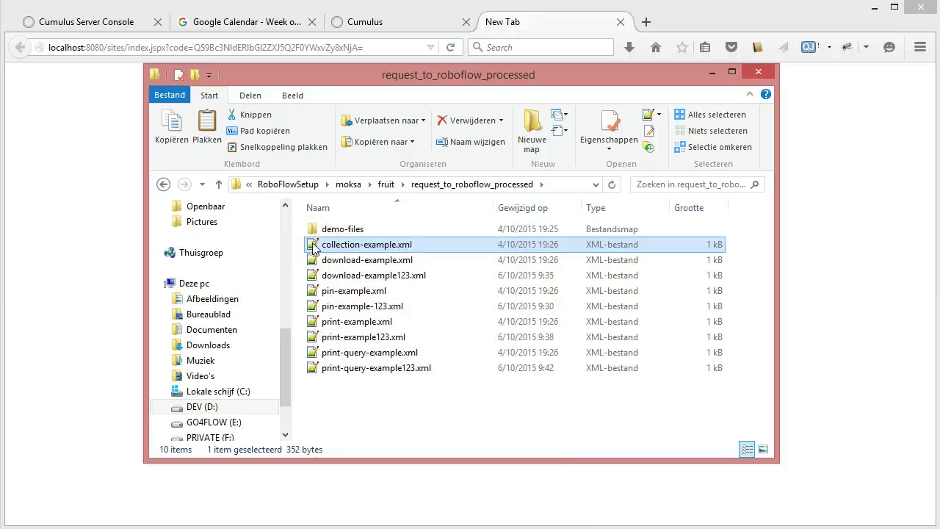
pyautogui.rightClick(315, 249)
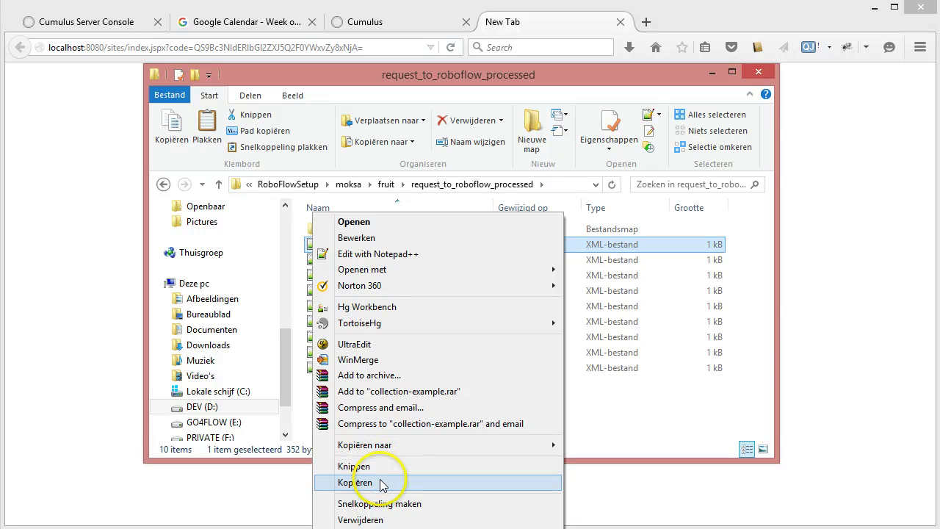
pyautogui.click(380, 483)
# Step: Return to the fruit folder and paste collection-example.xml into its request_to_roboflow subfolder
pyautogui.click(386, 184)
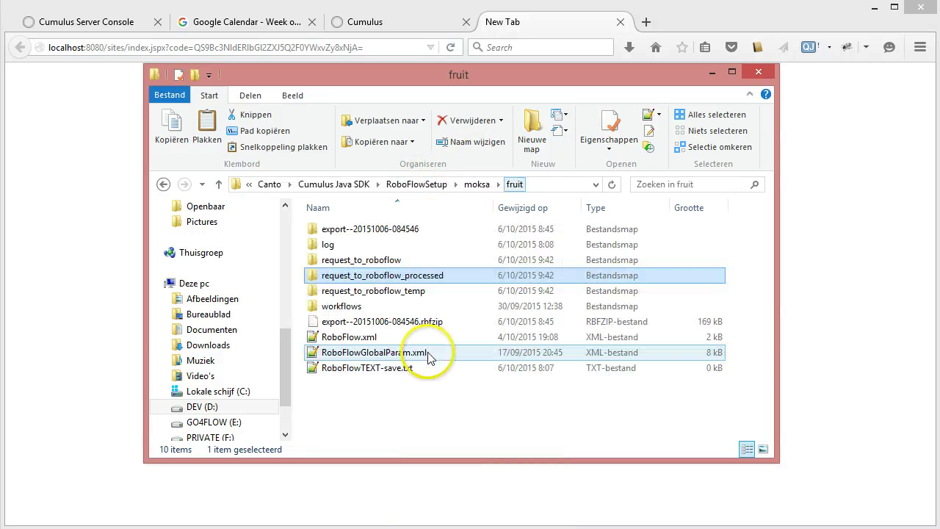
pyautogui.doubleClick(364, 260)
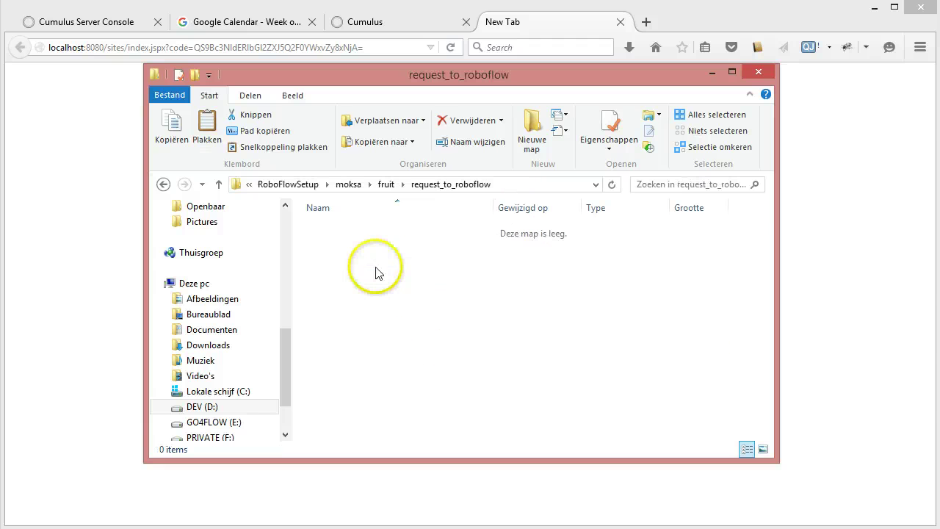
pyautogui.rightClick(386, 253)
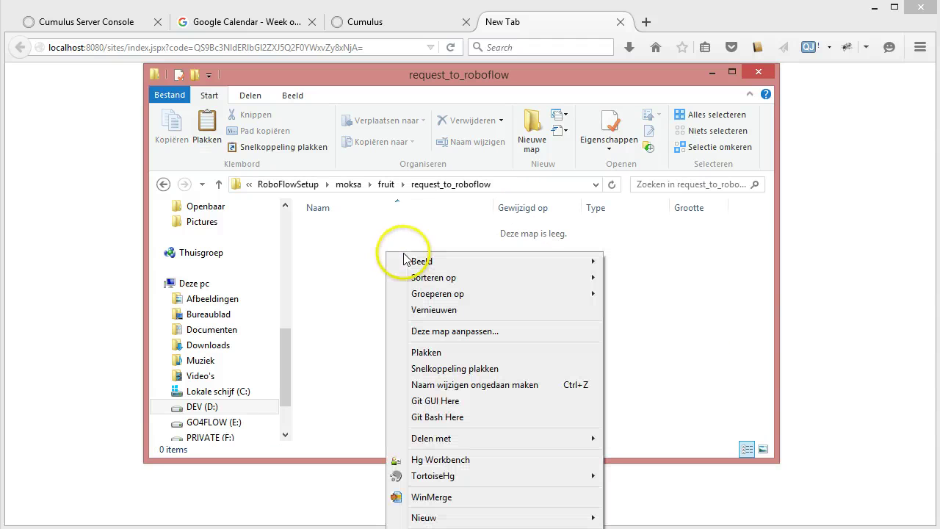
pyautogui.click(425, 352)
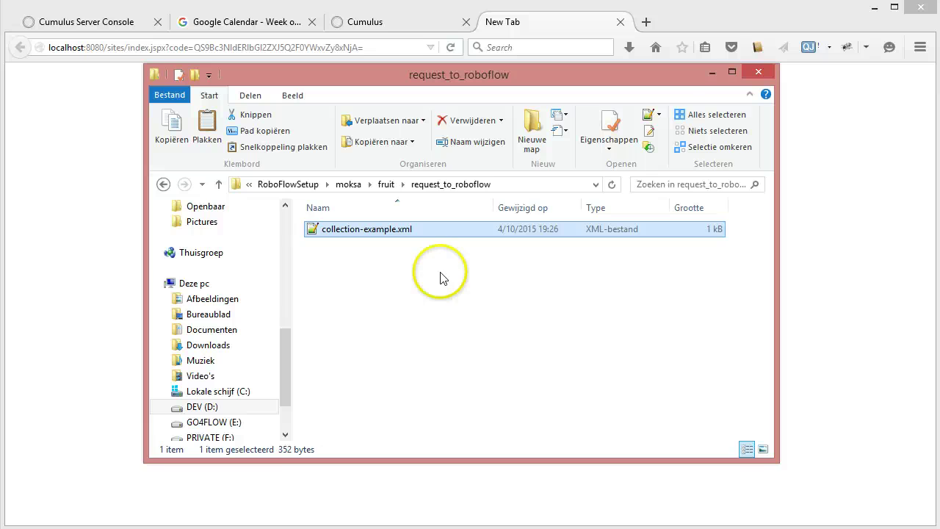
# Step: Open the pasted collection-example.xml in Notepad++ and examine its records and roboflow_action value
pyautogui.rightClick(315, 232)
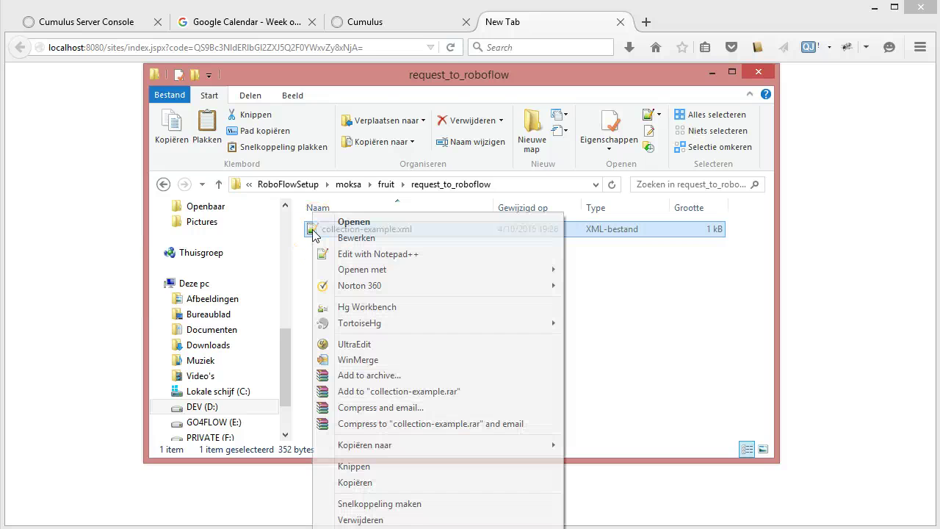
pyautogui.click(376, 254)
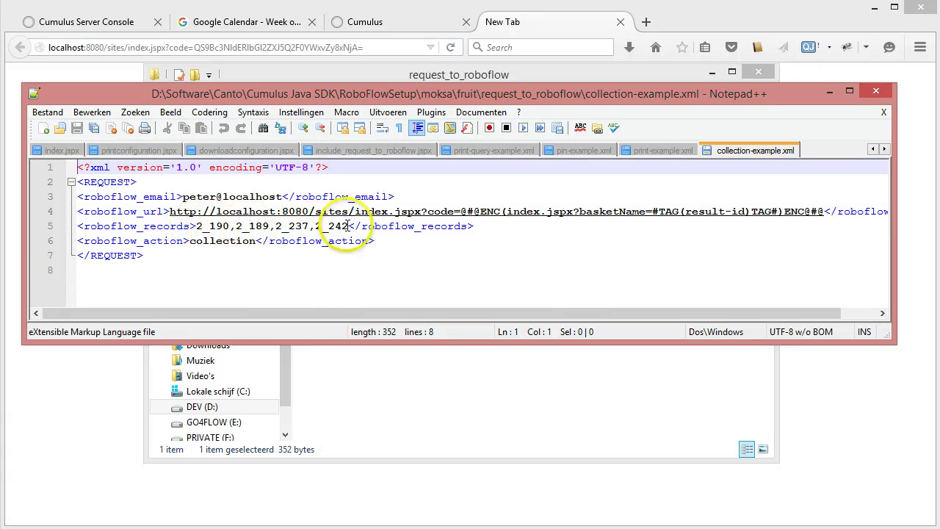
pyautogui.doubleClick(219, 241)
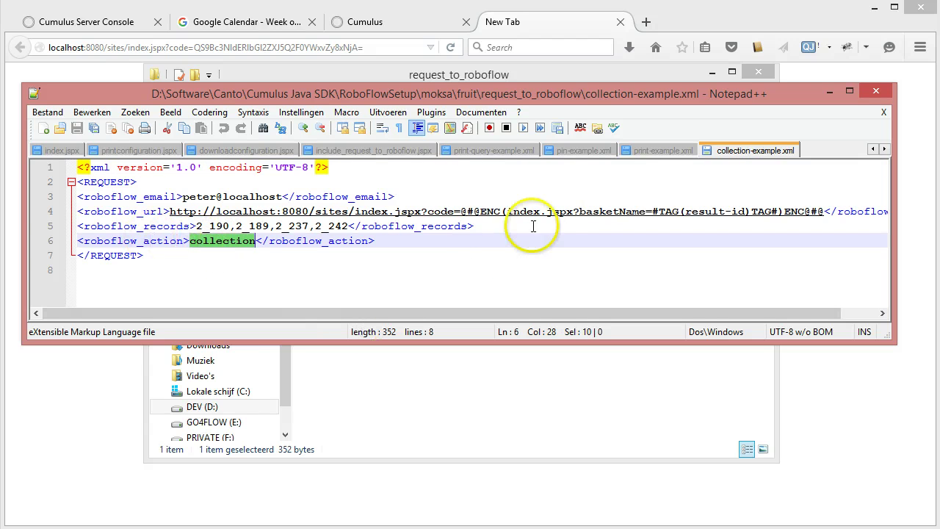
# Step: Close collection-example.xml, print-example.xml and pin-example.xml in Notepad++, and minimize the editor
pyautogui.rightClick(733, 156)
pyautogui.click(756, 160)
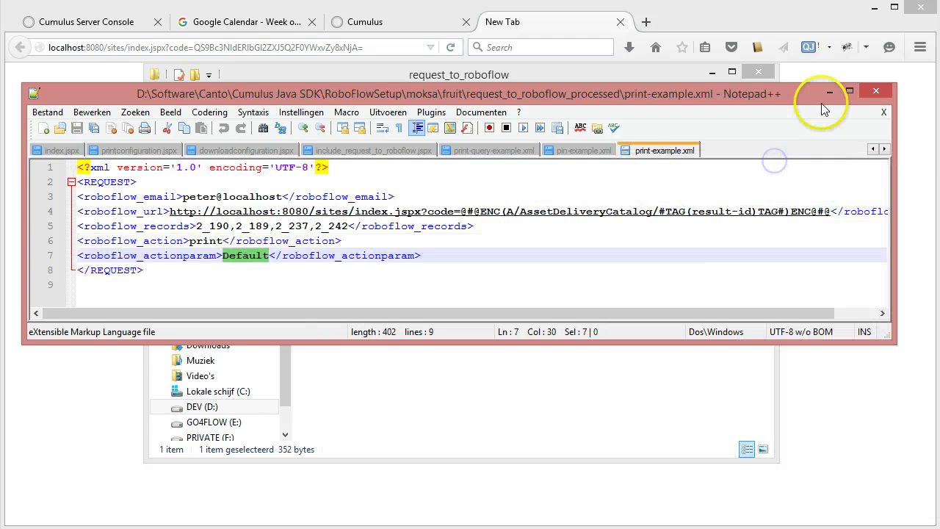
pyautogui.rightClick(677, 151)
pyautogui.click(712, 159)
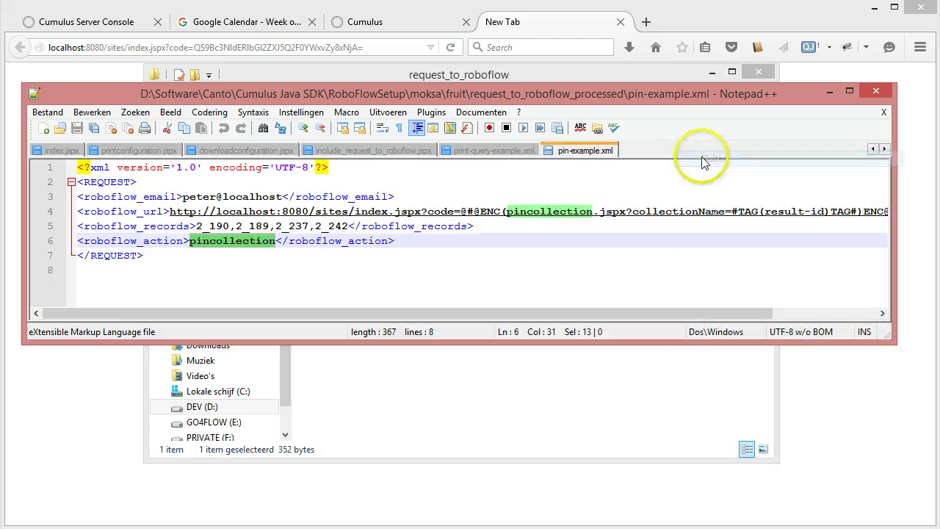
pyautogui.rightClick(587, 151)
pyautogui.click(620, 160)
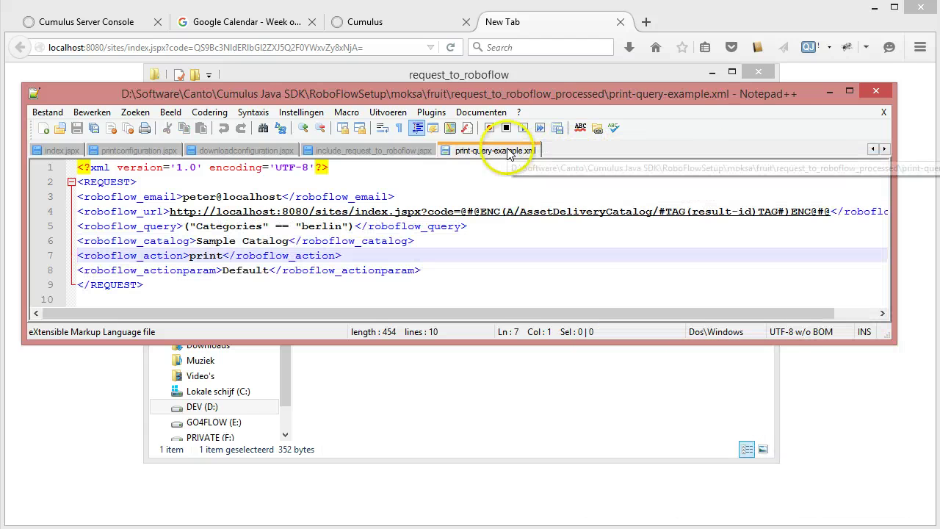
pyautogui.click(825, 95)
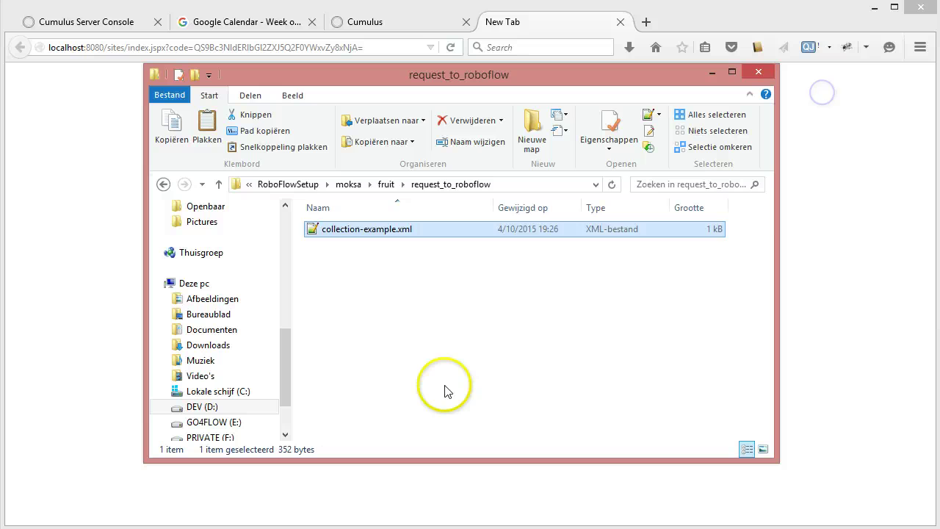
# Step: Rename collection-example.xml in the request_to_roboflow folder to collection-example123.xml
pyautogui.click(448, 334)
pyautogui.click(391, 232)
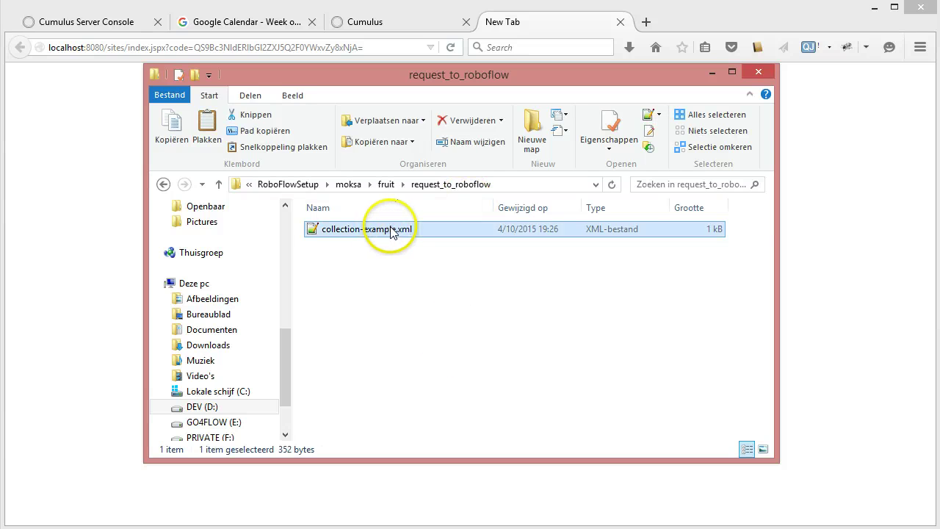
pyautogui.click(395, 232)
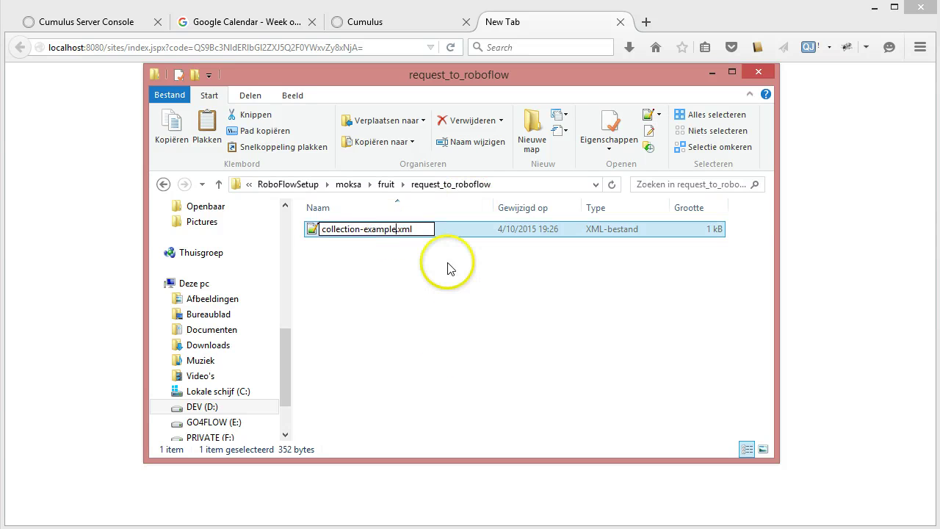
pyautogui.press('Return')
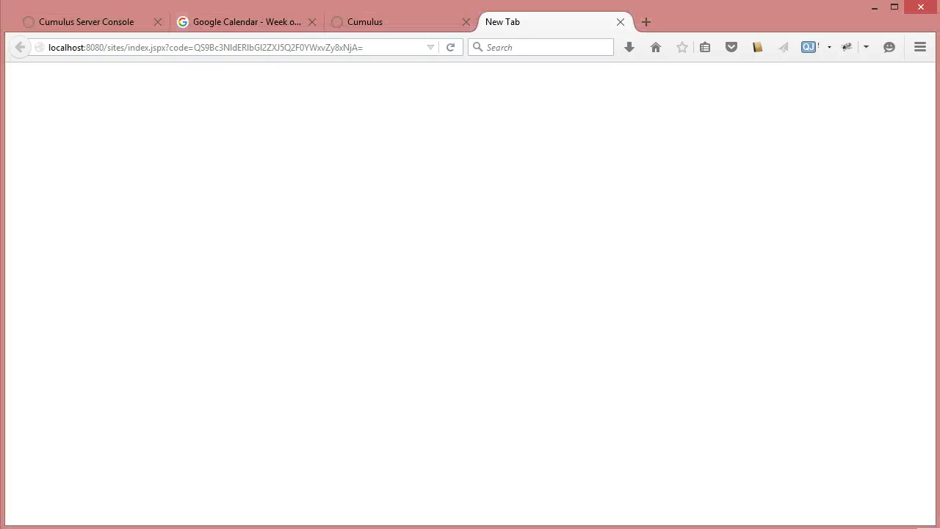
# Step: Close the blank browser tab and start the hotfolder-process-sites-requests workflow in the Cumulus Server Console
pyautogui.click(620, 22)
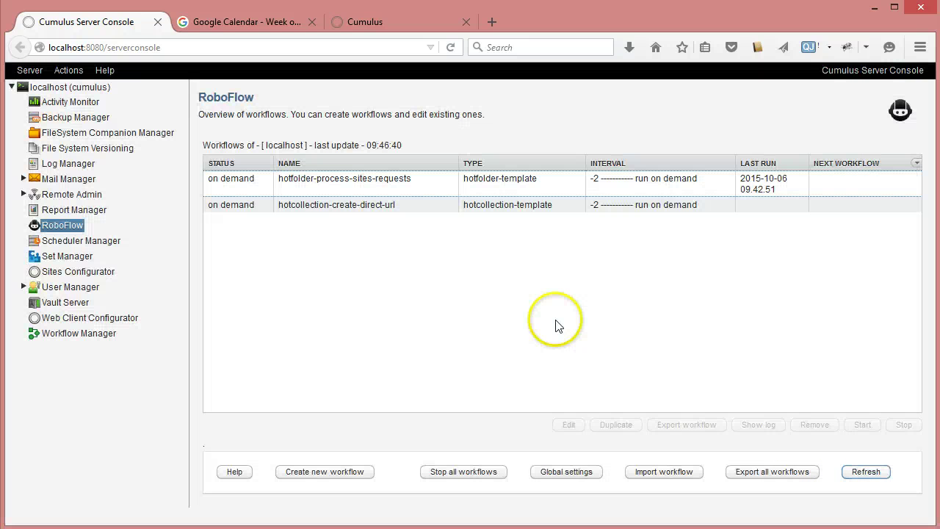
pyautogui.click(400, 186)
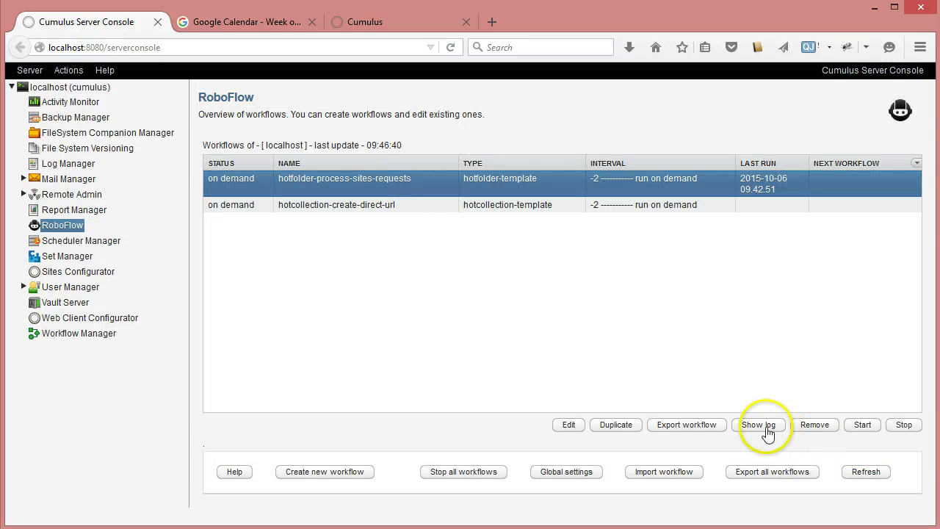
pyautogui.click(862, 424)
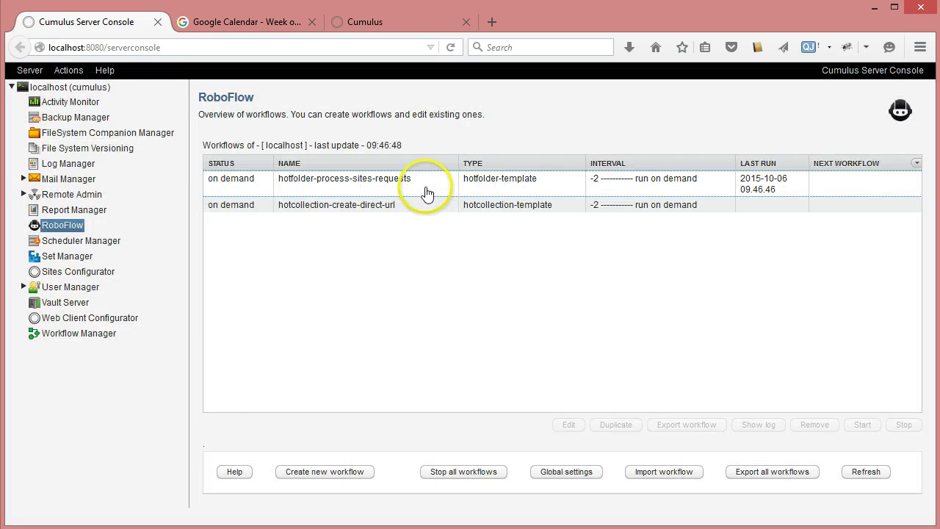
# Step: Show the hotfolder-process-sites-requests log and examine the latest run's request name, action, parameter, record and email entries
pyautogui.click(427, 192)
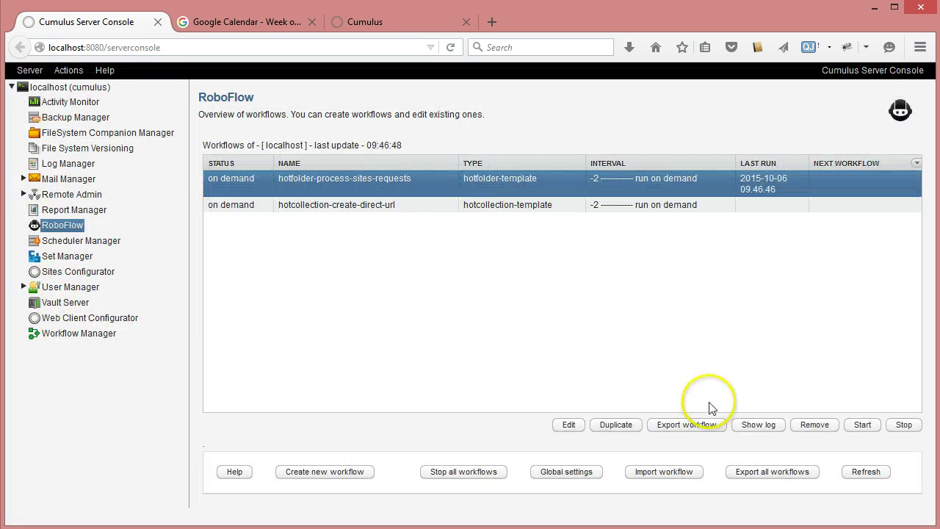
pyautogui.click(768, 426)
pyautogui.moveTo(791, 233); pyautogui.dragTo(792, 514)
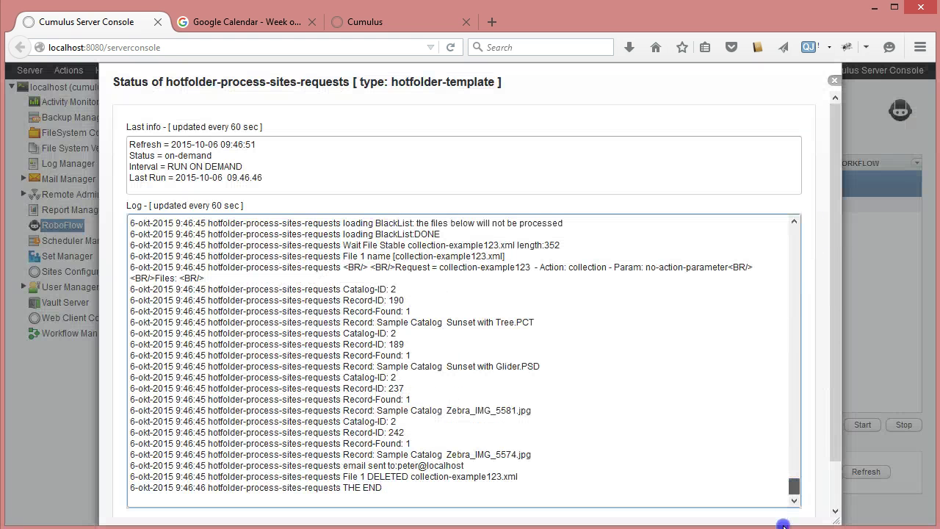
pyautogui.moveTo(395, 267); pyautogui.dragTo(537, 267)
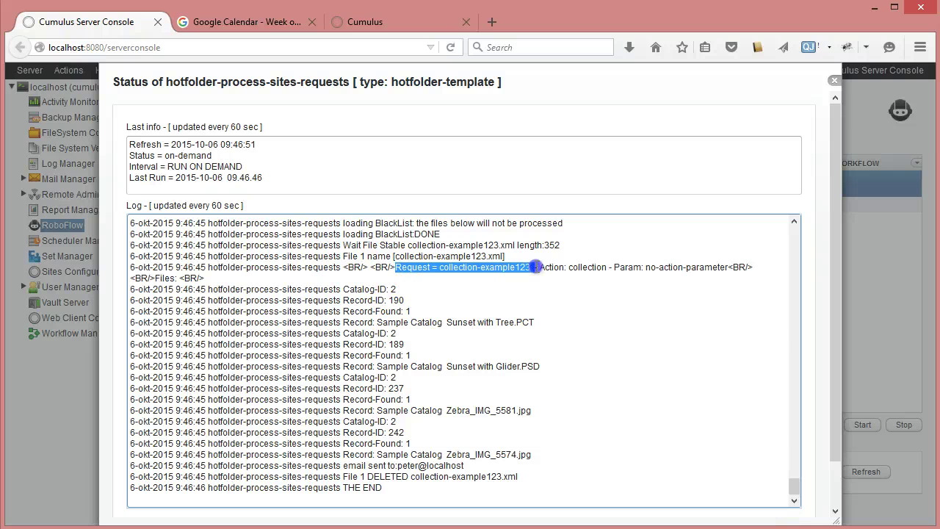
pyautogui.doubleClick(588, 268)
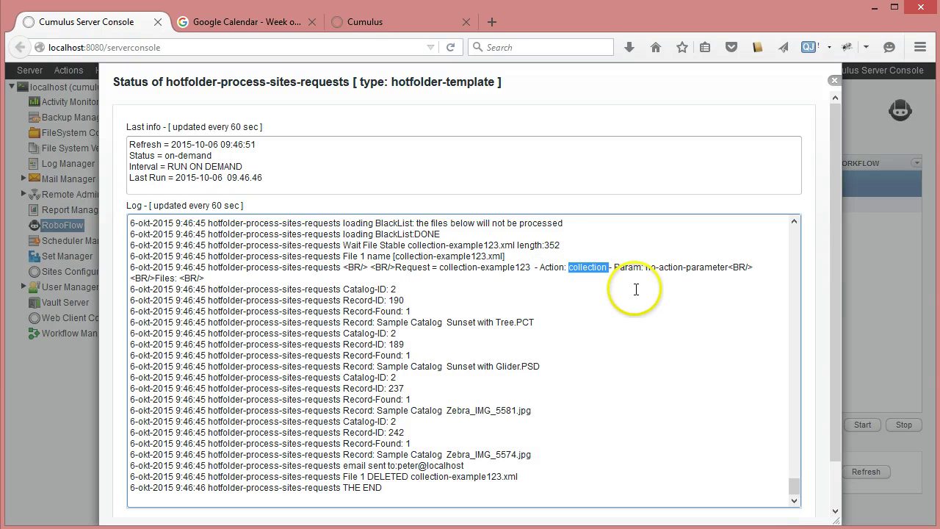
pyautogui.click(723, 267)
pyautogui.moveTo(643, 268); pyautogui.dragTo(724, 267)
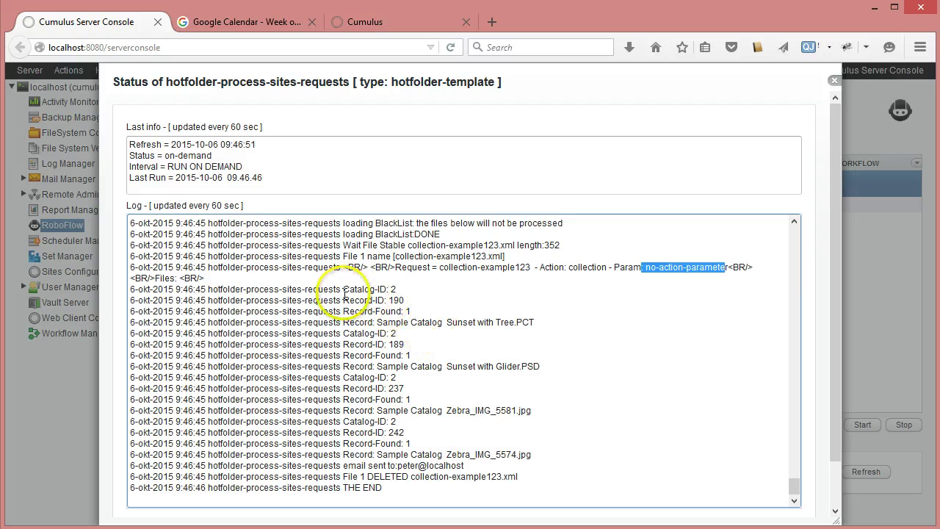
pyautogui.moveTo(396, 300); pyautogui.dragTo(424, 465)
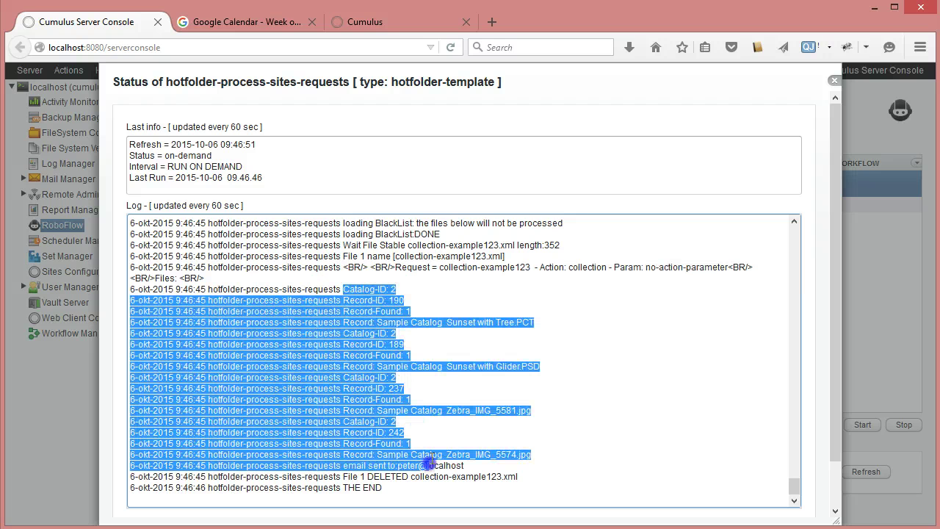
pyautogui.click(429, 461)
pyautogui.moveTo(347, 465); pyautogui.dragTo(476, 469)
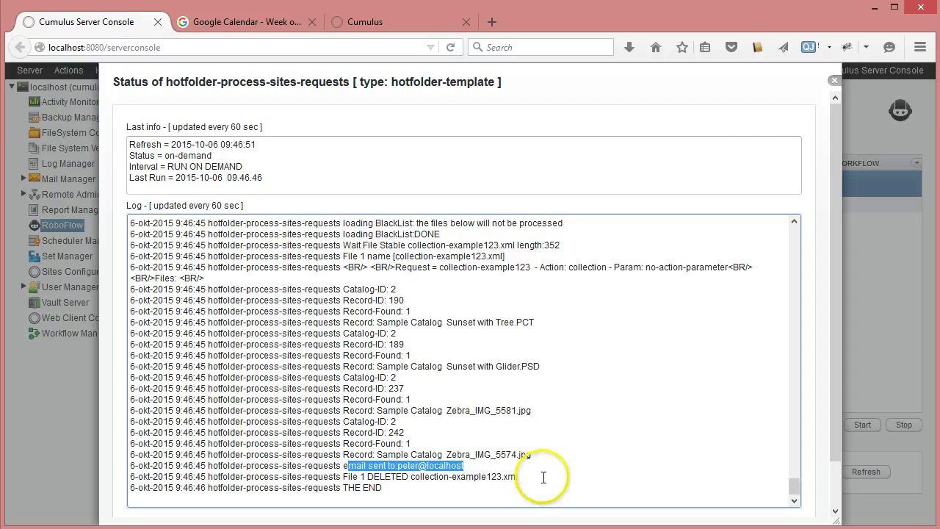
# Step: Switch to the mail client, fetch new messages for the localhost account, and follow the link in the newest Delivery from Cumulus email
pyautogui.hotkey('alt', 'Tab')
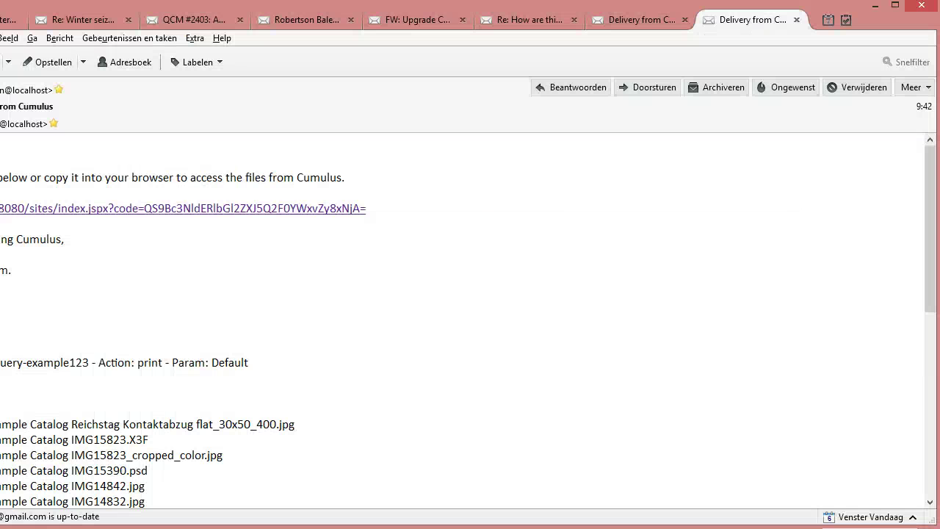
pyautogui.click(796, 20)
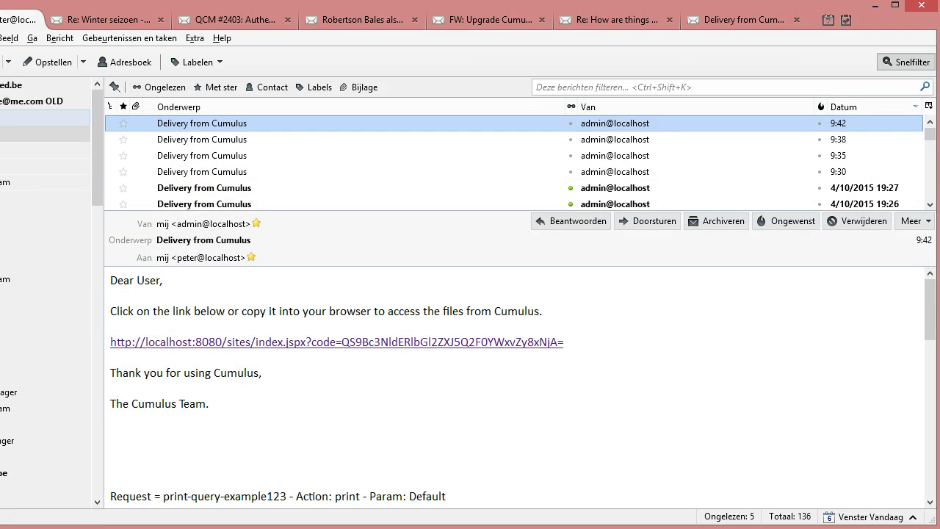
pyautogui.rightClick(19, 124)
pyautogui.click(18, 134)
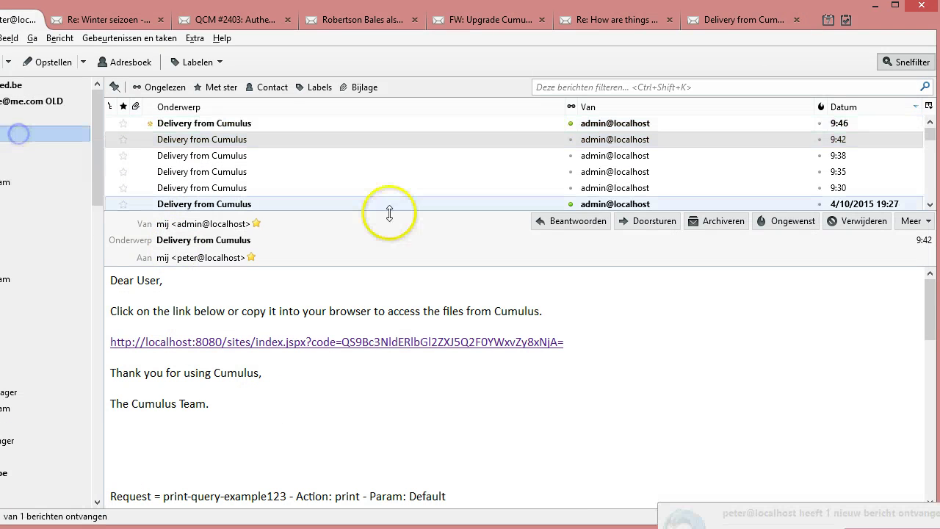
pyautogui.click(284, 126)
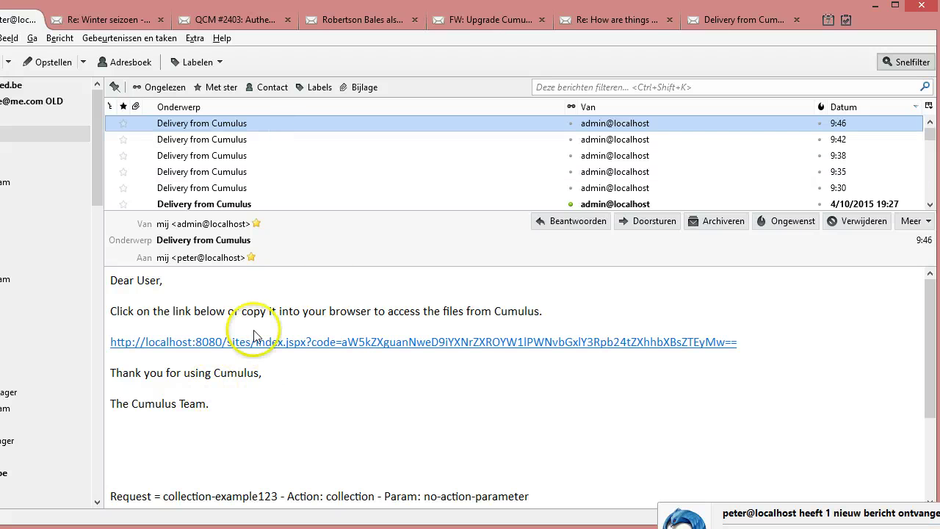
pyautogui.click(536, 348)
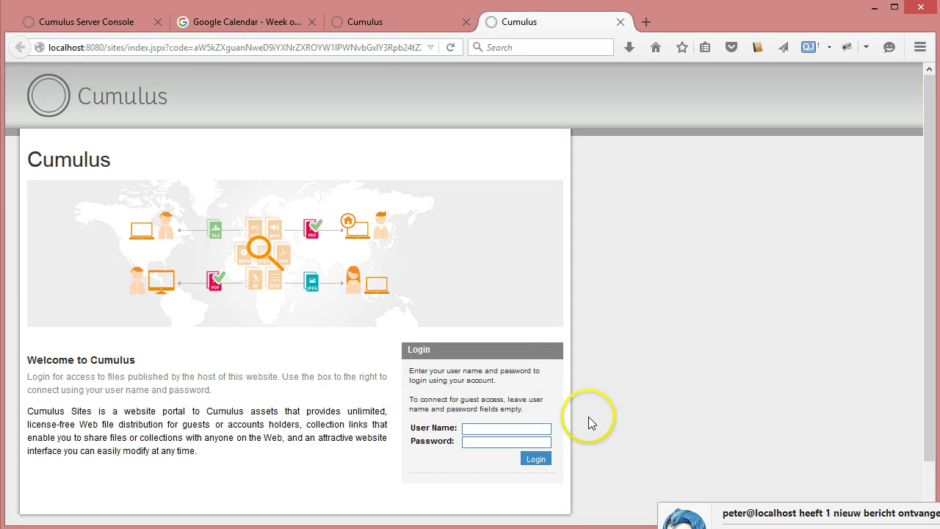
# Step: Log in to the Cumulus Sites portal by entering the account's user name and password
pyautogui.click(536, 432)
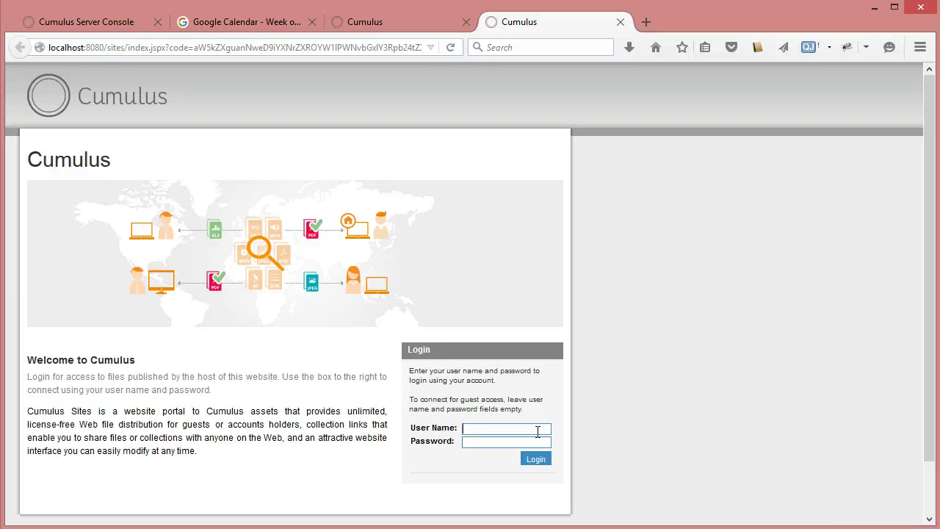
pyautogui.write('pete')
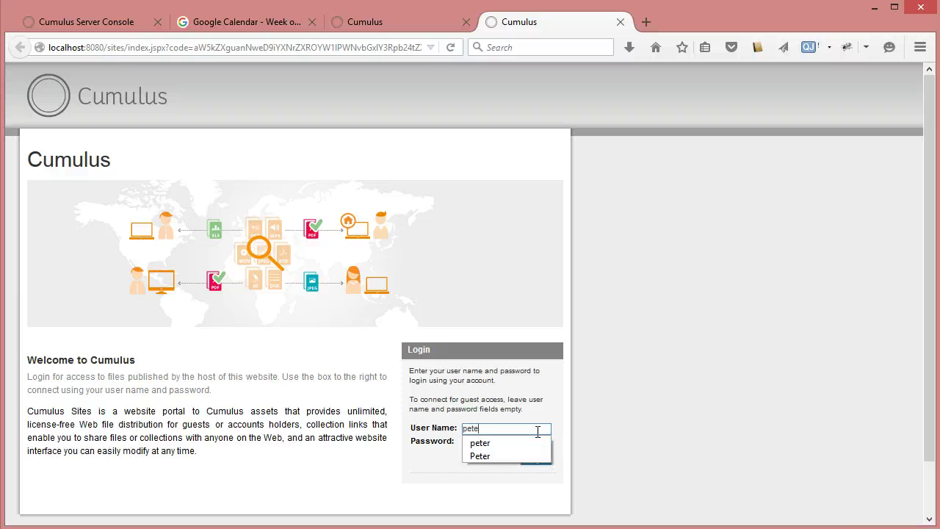
pyautogui.write('r')
pyautogui.press('Tab')
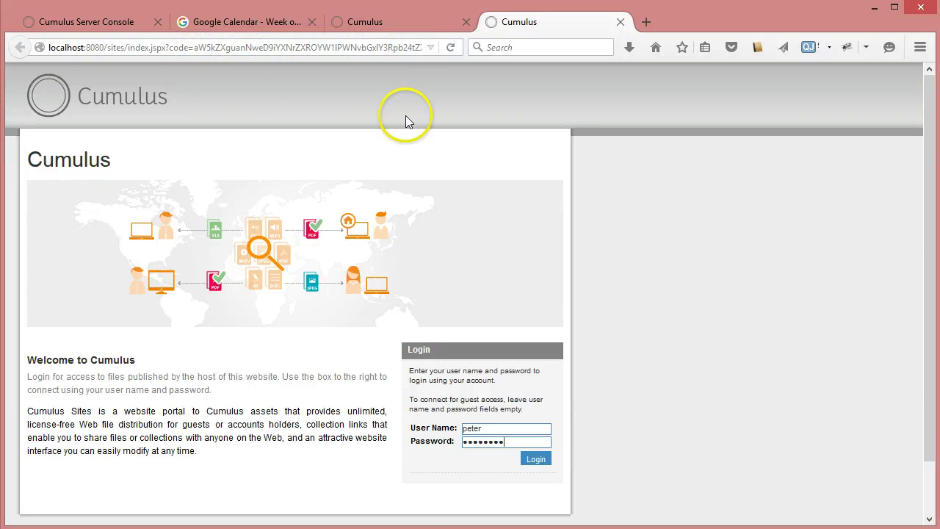
pyautogui.click(538, 459)
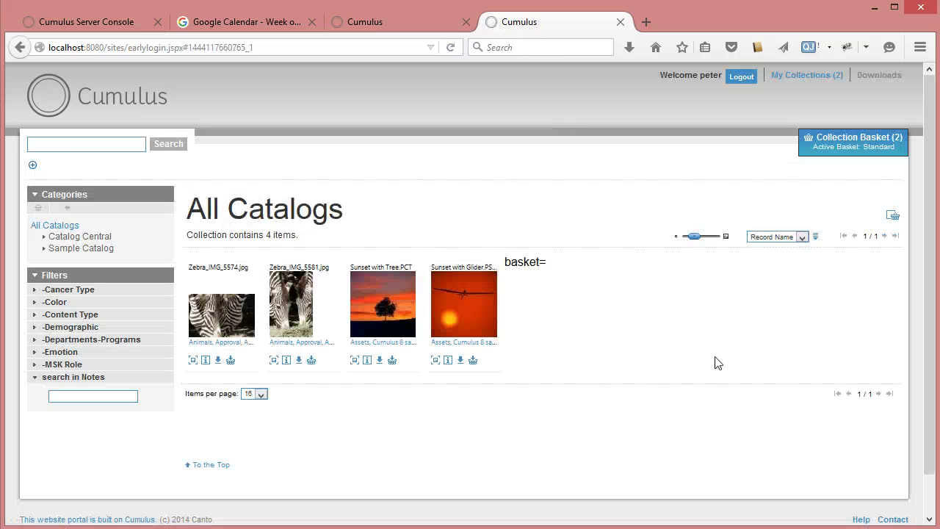
pyautogui.click(504, 263)
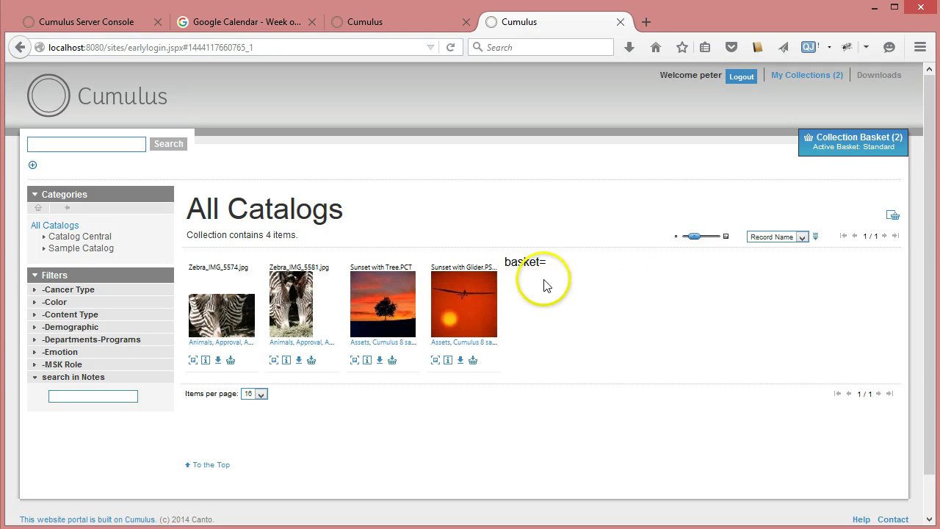
pyautogui.click(520, 265)
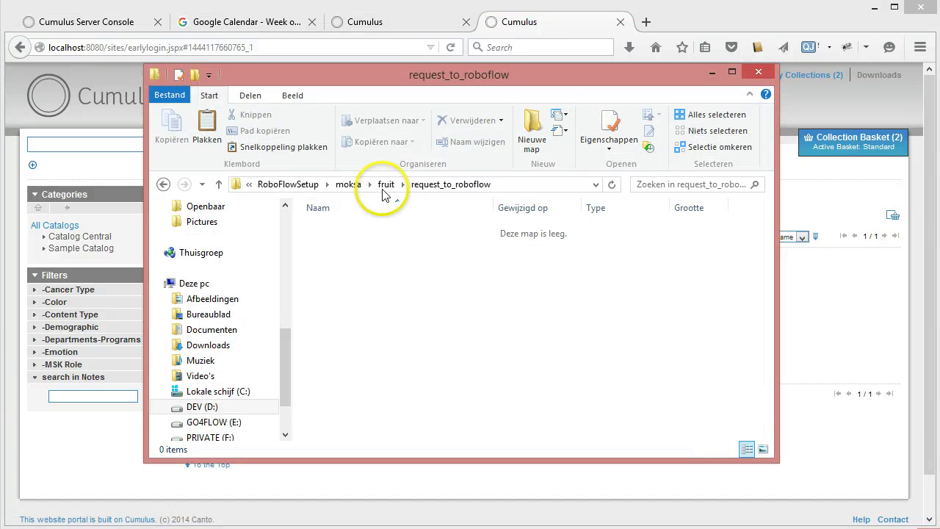
# Step: In File Explorer, open the request_to_roboflow_processed folder inside fruit and examine the processed request XML files
pyautogui.click(370, 185)
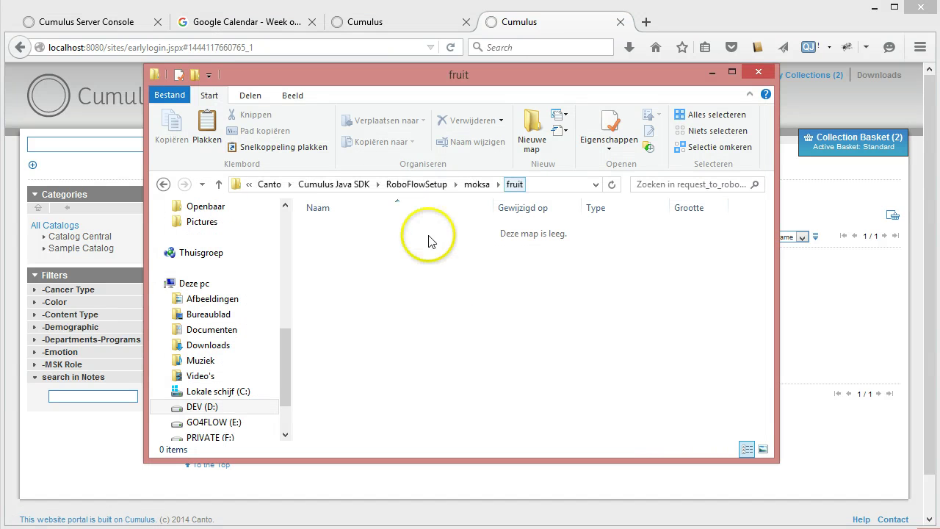
pyautogui.click(477, 184)
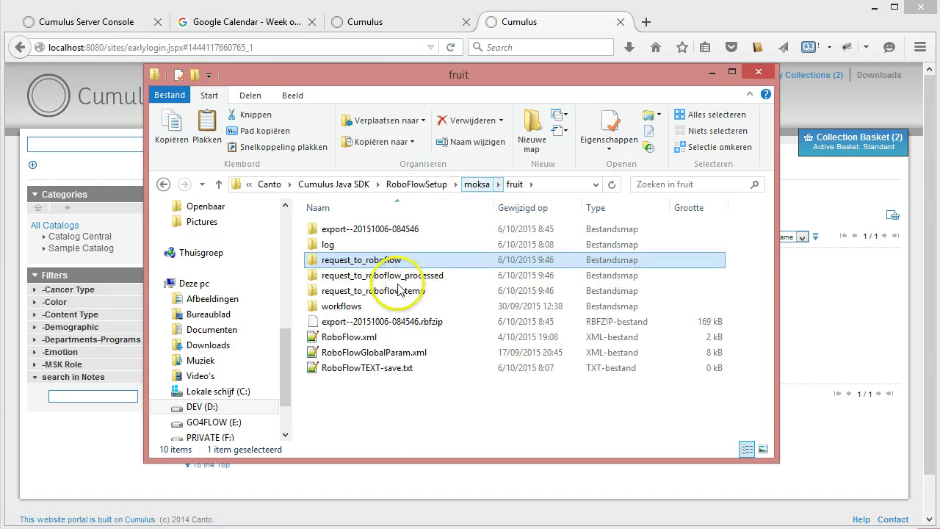
pyautogui.doubleClick(338, 276)
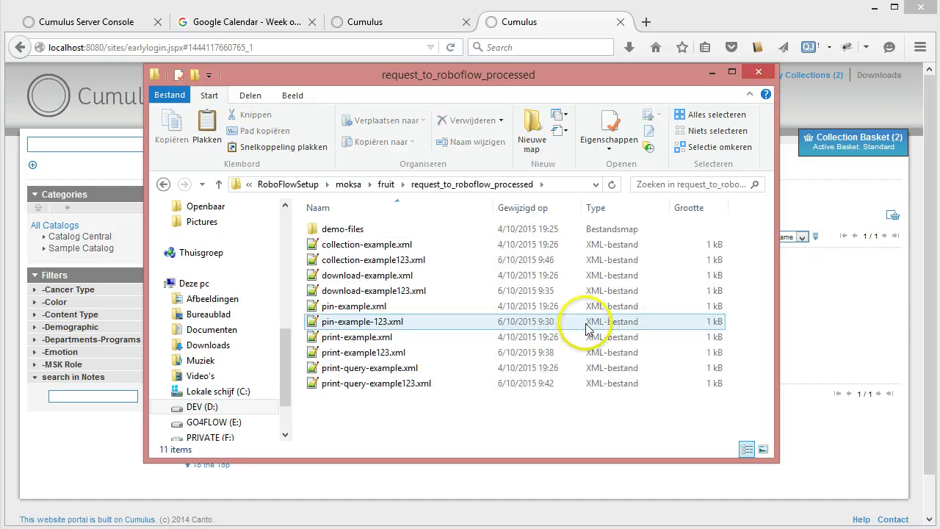
pyautogui.click(380, 383)
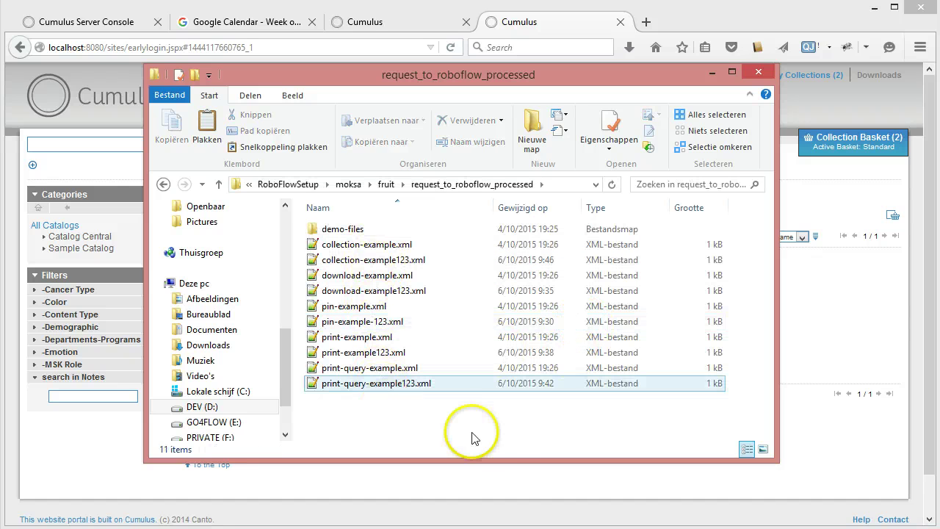
pyautogui.click(473, 438)
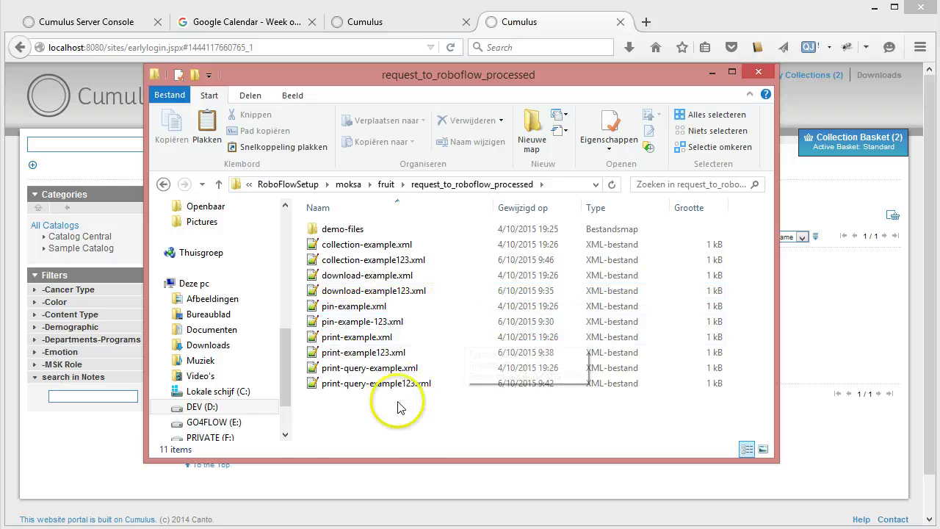
pyautogui.click(317, 340)
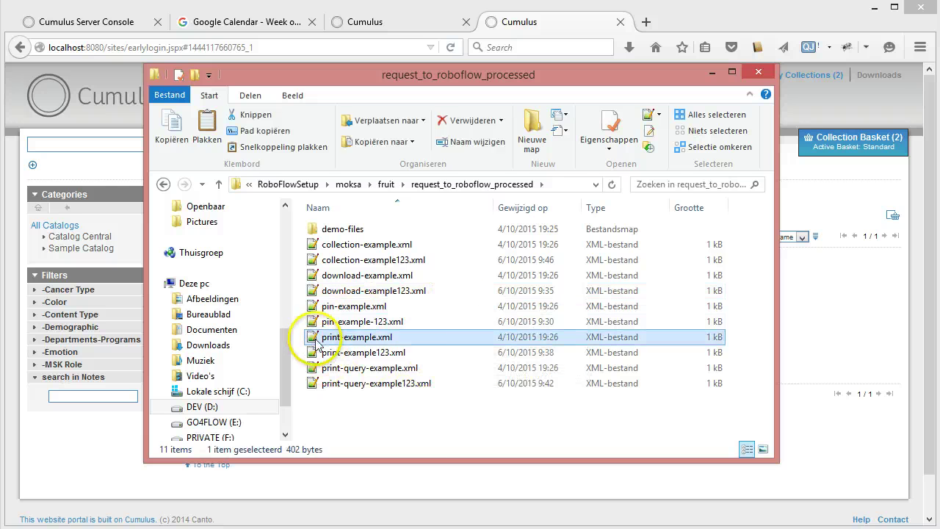
pyautogui.click(334, 275)
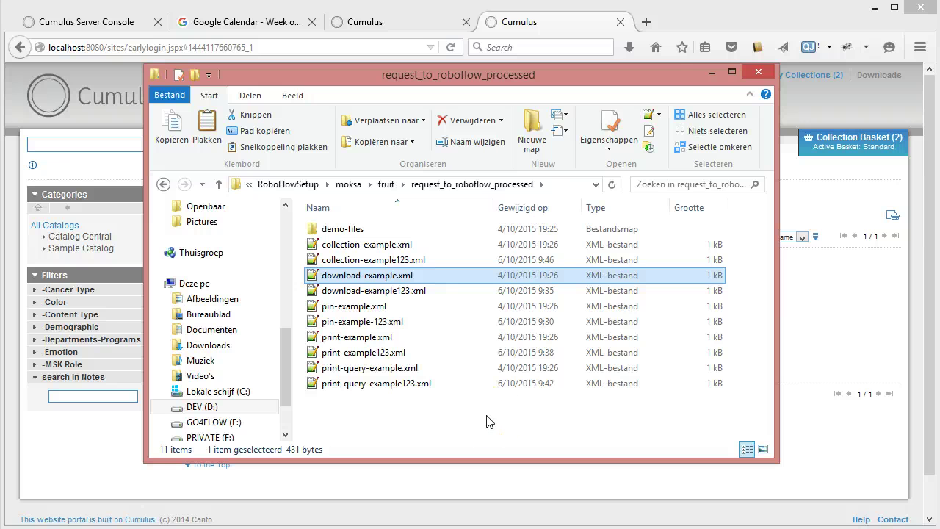
# Step: Return to the Cumulus Sites page, view Catalog Central's records, and switch to the Sample Catalog
pyautogui.click(694, 24)
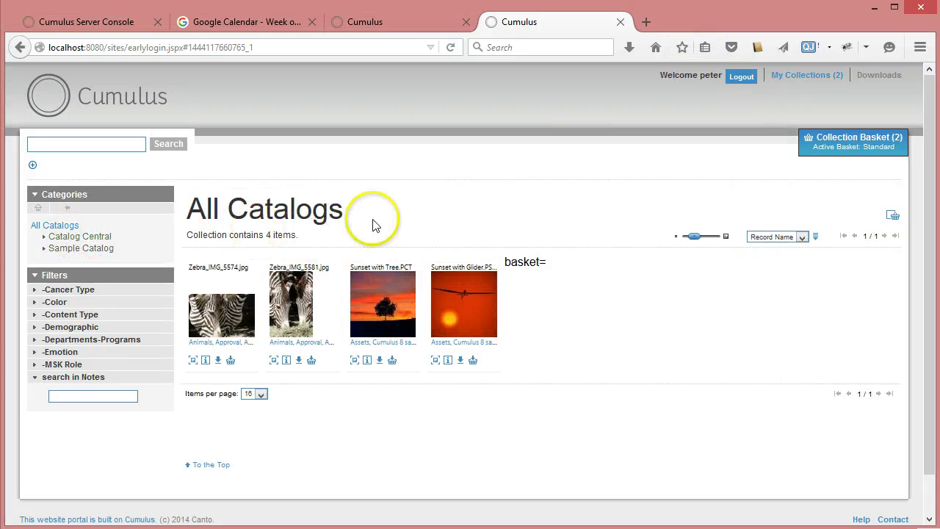
pyautogui.click(81, 237)
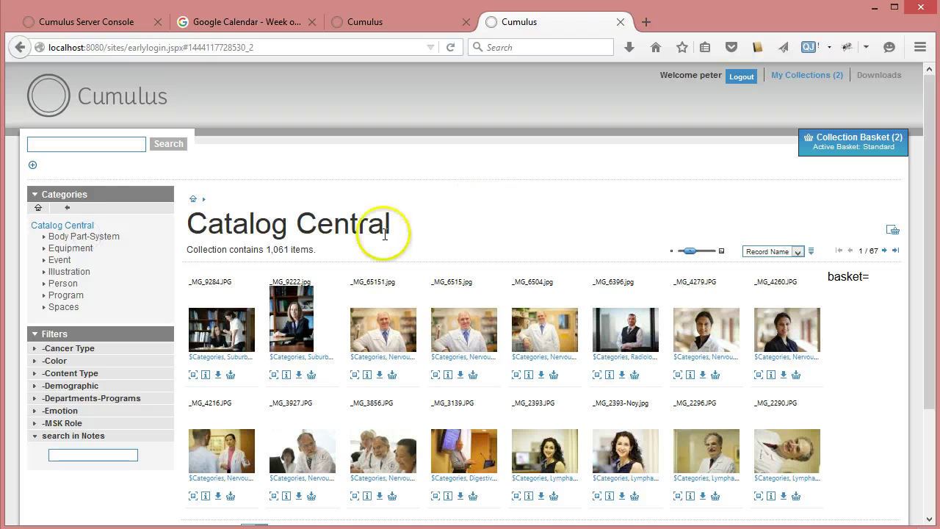
pyautogui.click(67, 210)
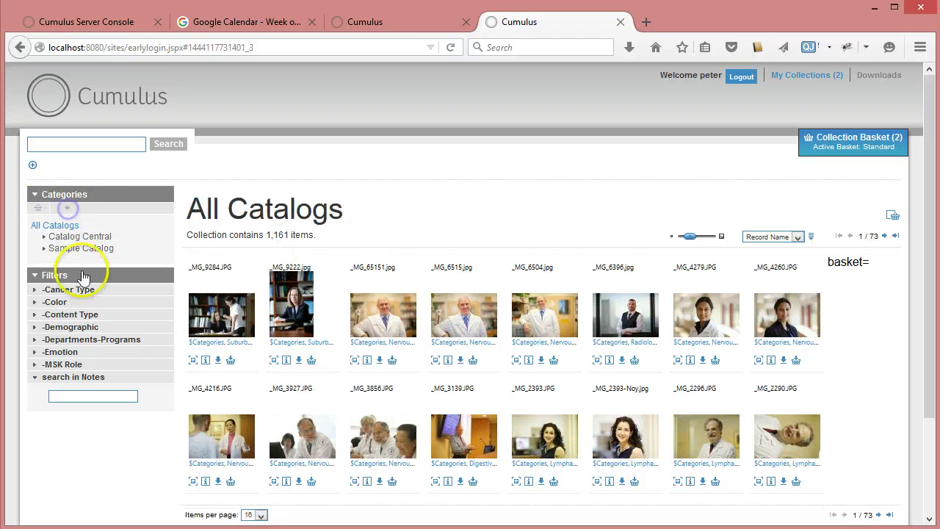
pyautogui.click(57, 249)
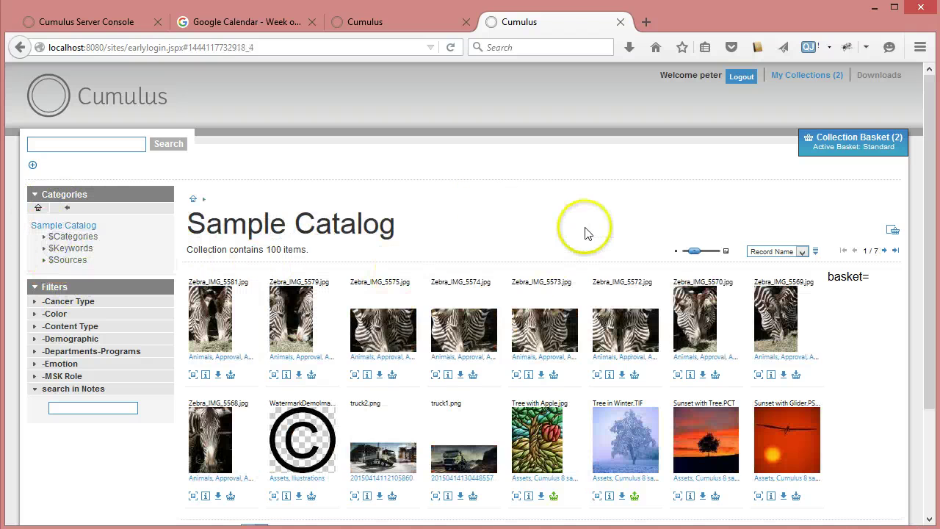
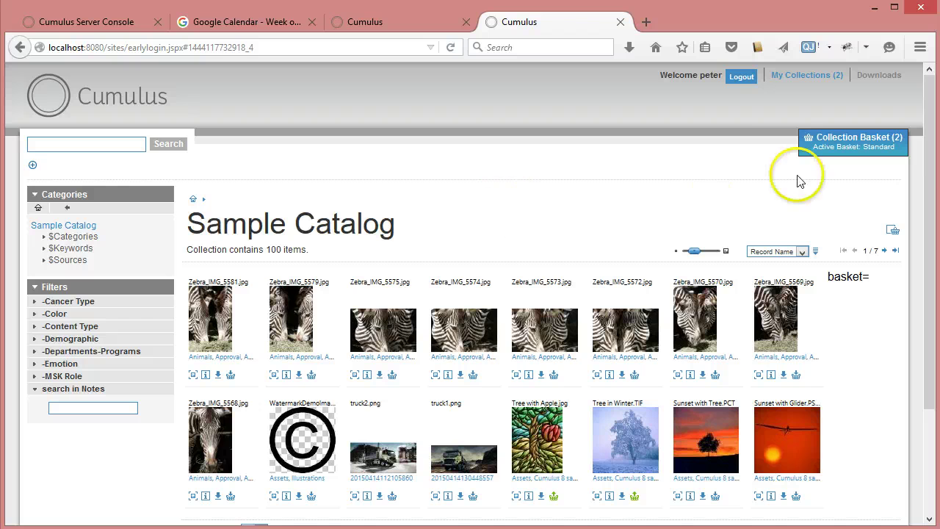
# Step: Remove all items from the Standard collection basket and close the basket window
pyautogui.click(808, 151)
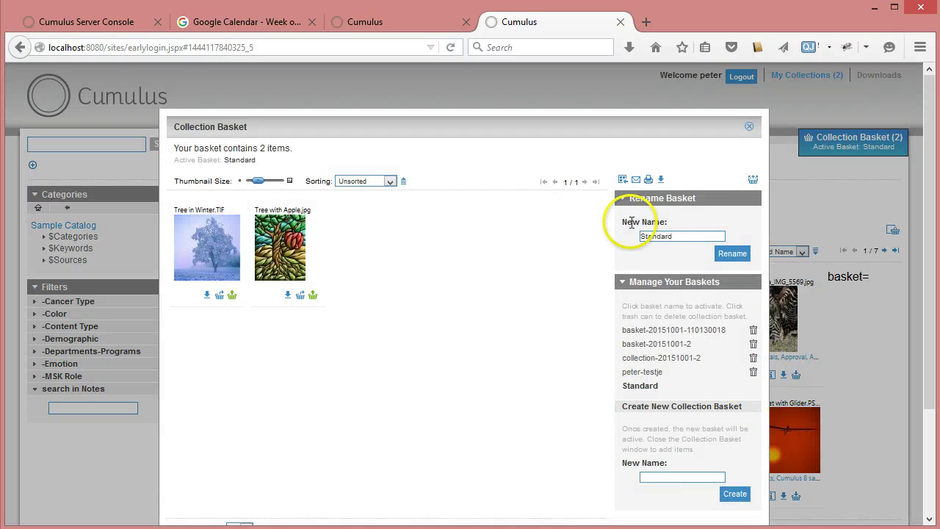
pyautogui.click(752, 179)
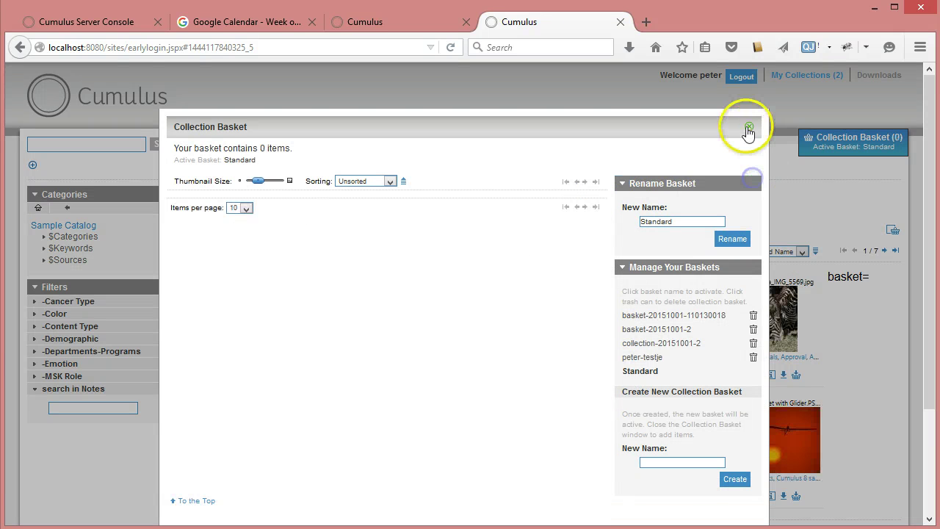
pyautogui.click(749, 128)
# Step: Add Sun behind Cloud and Penguin Balloon.PSD from page 2 of the Sample Catalog to the collection basket
pyautogui.scroll(-3, 503, 279)
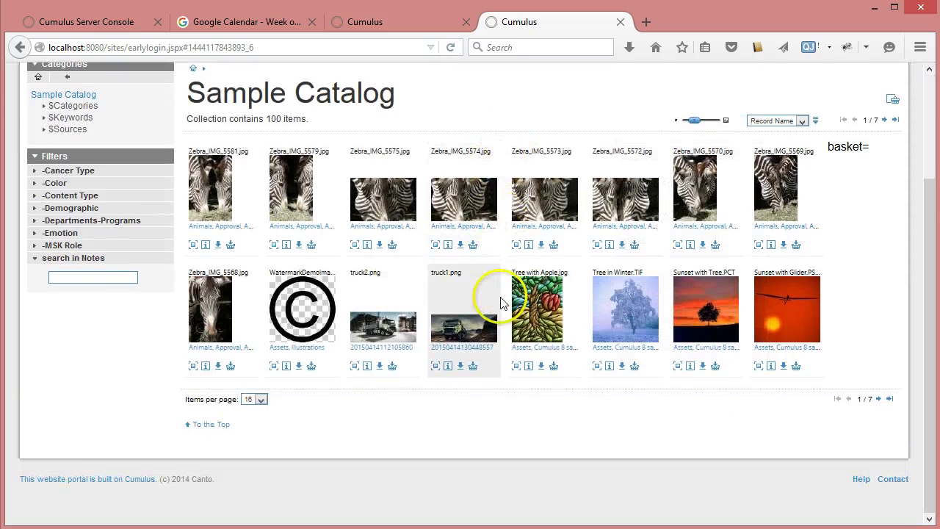
pyautogui.scroll(3, 501, 301)
pyautogui.click(886, 251)
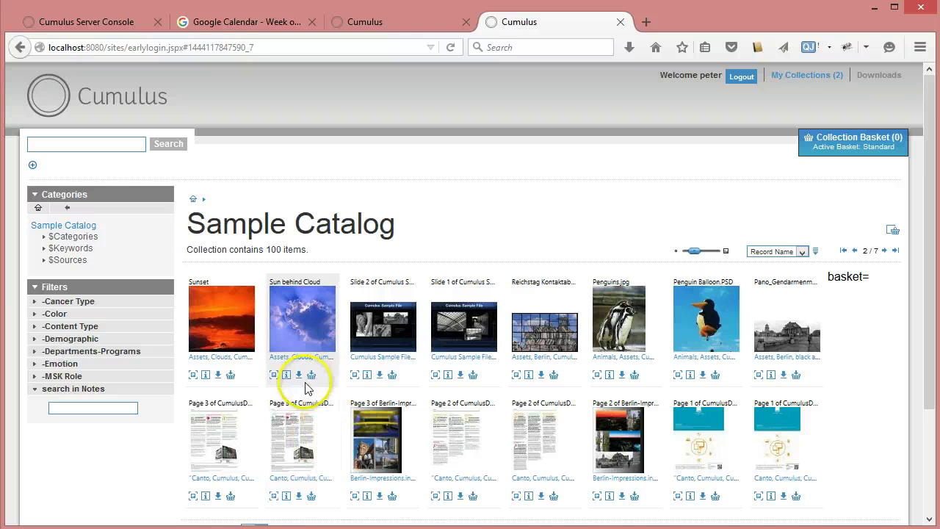
pyautogui.click(311, 374)
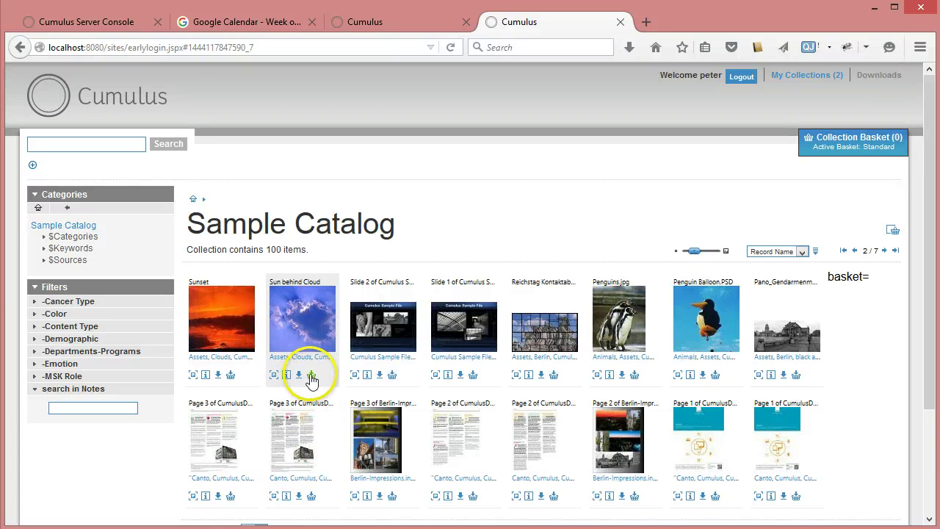
pyautogui.click(715, 376)
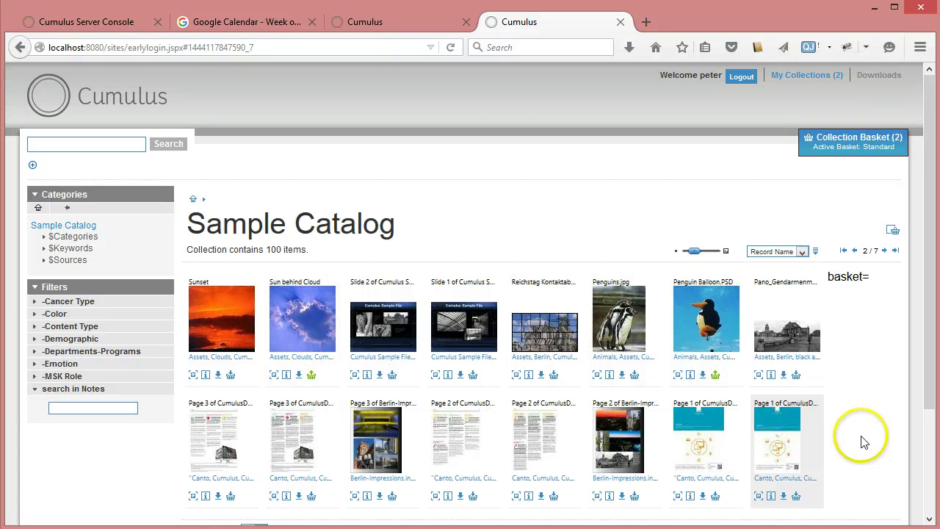
# Step: Add Indian Camel.pic from page 3 of the Sample Catalog to the collection basket
pyautogui.scroll(-3, 863, 382)
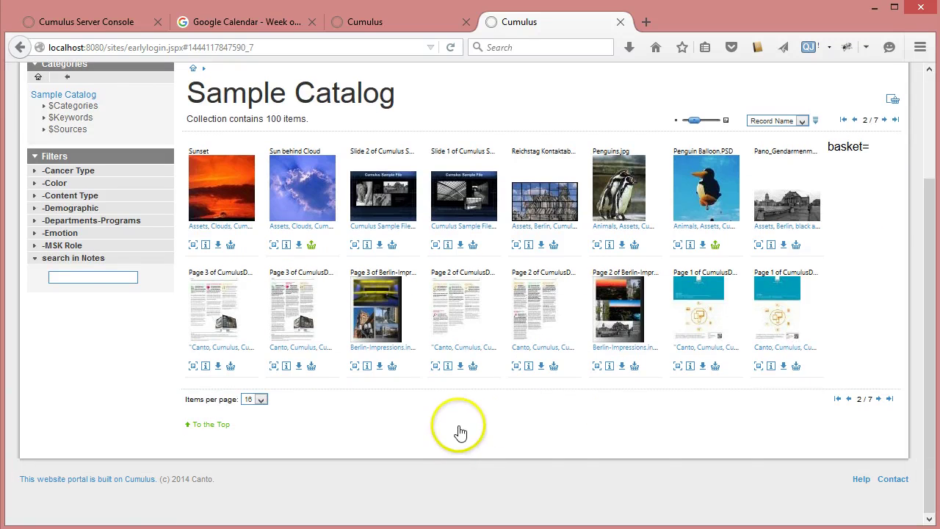
pyautogui.click(884, 119)
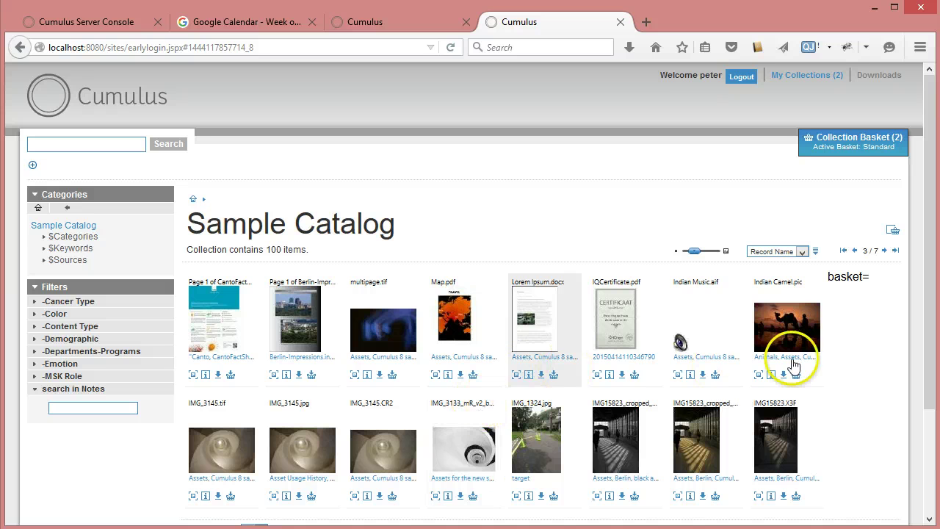
pyautogui.scroll(-2, 756, 338)
pyautogui.scroll(-2, 748, 318)
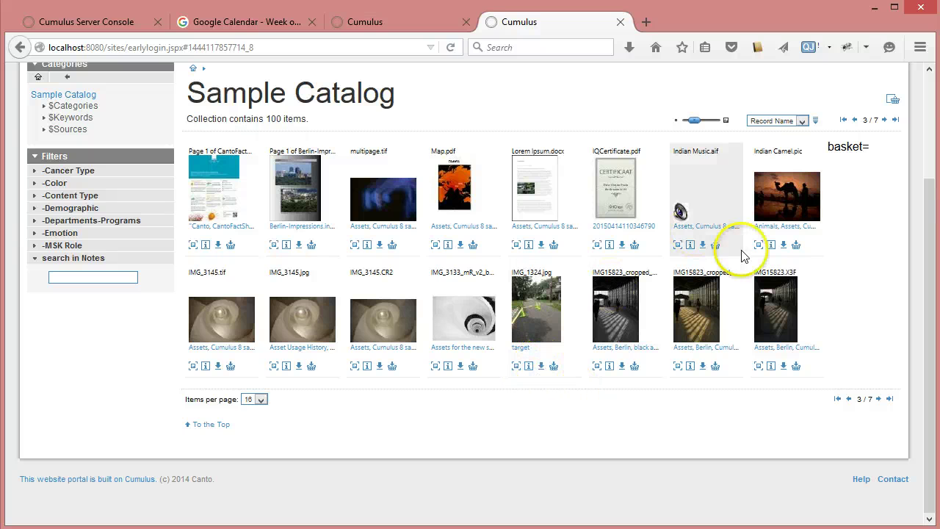
pyautogui.click(784, 244)
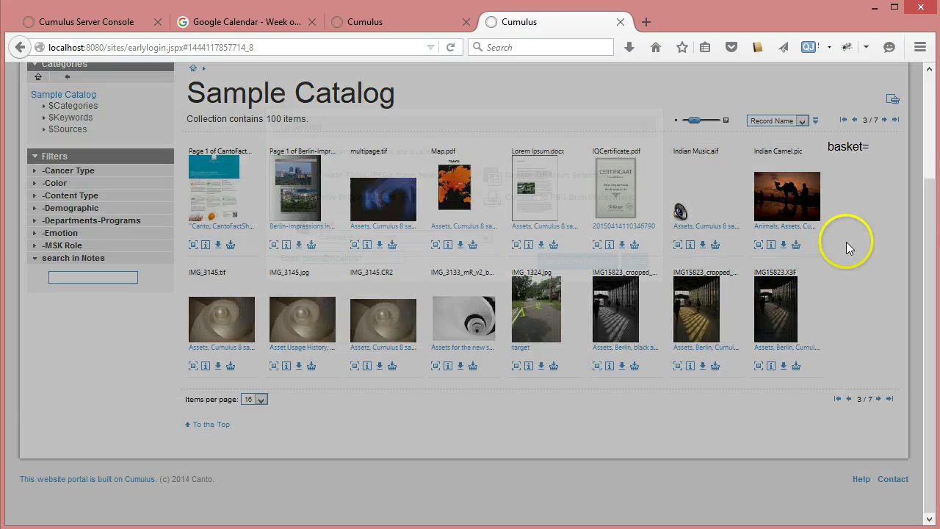
pyautogui.click(635, 261)
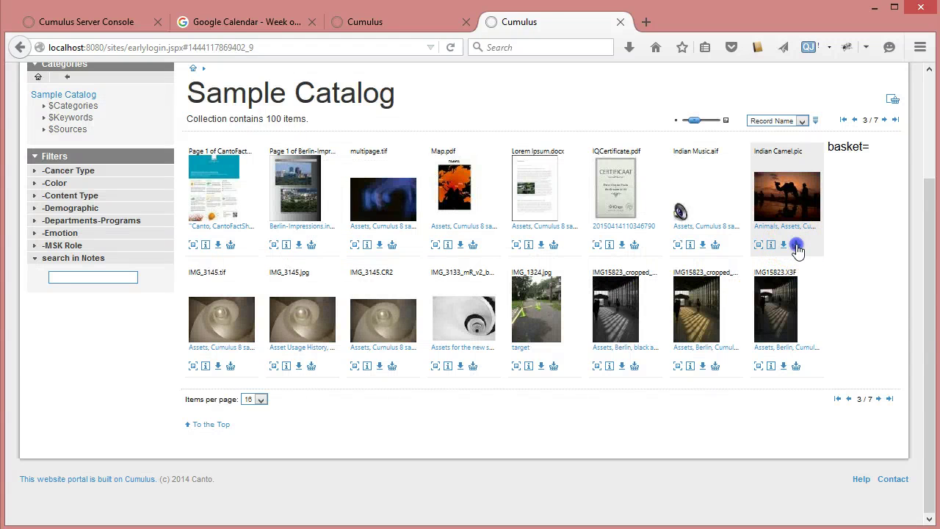
pyautogui.click(796, 244)
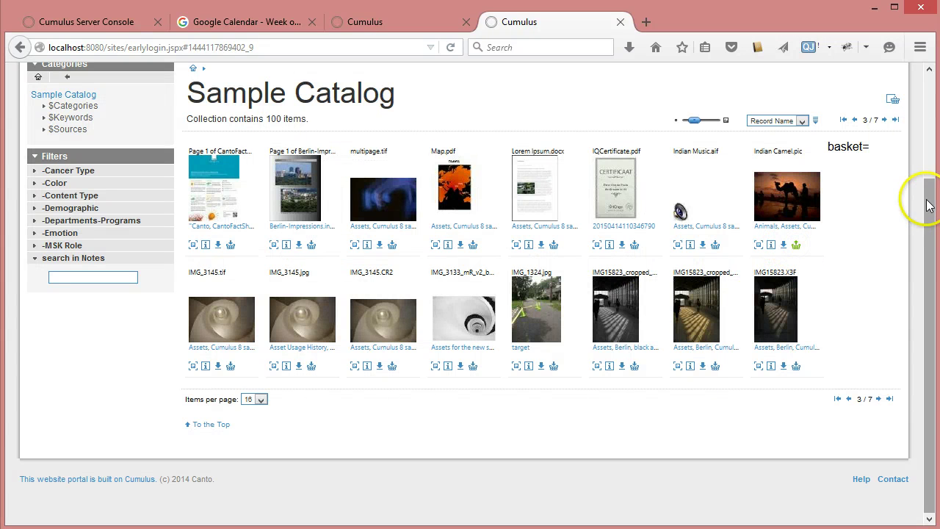
pyautogui.moveTo(928, 199); pyautogui.dragTo(930, 84)
pyautogui.click(866, 149)
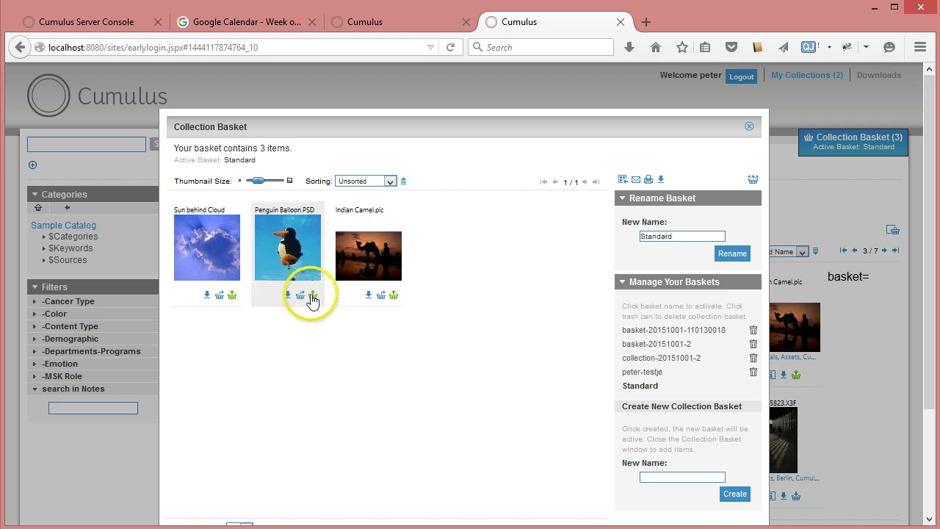
pyautogui.click(288, 296)
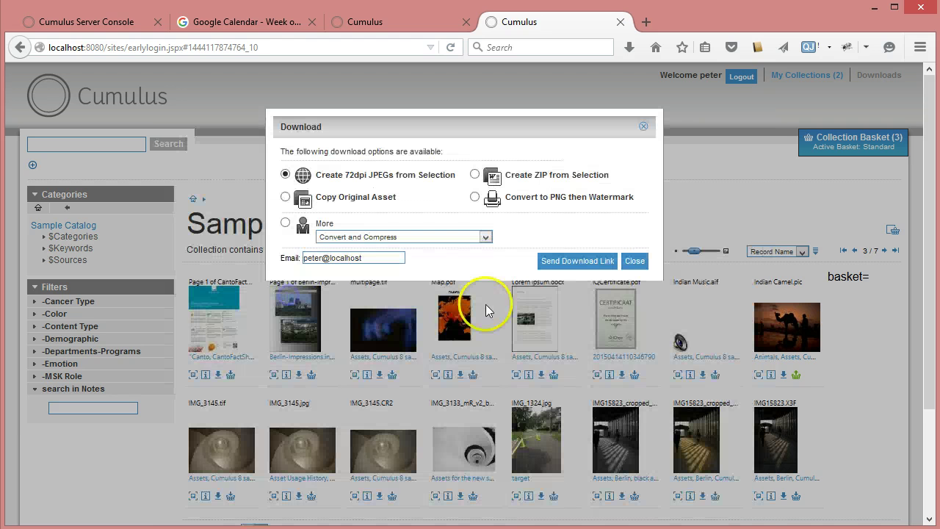
pyautogui.click(643, 131)
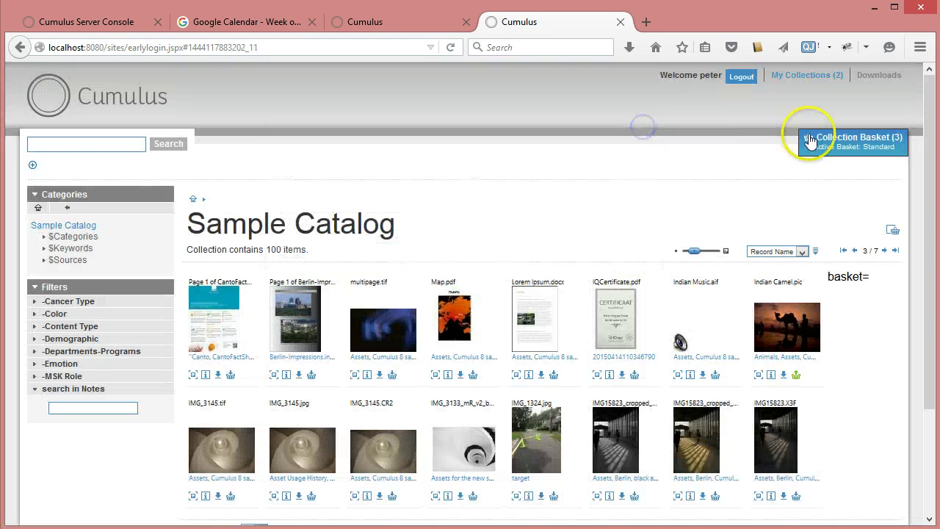
# Step: Remove Penguin Balloon.PSD from the Standard collection basket and close the basket window
pyautogui.click(808, 136)
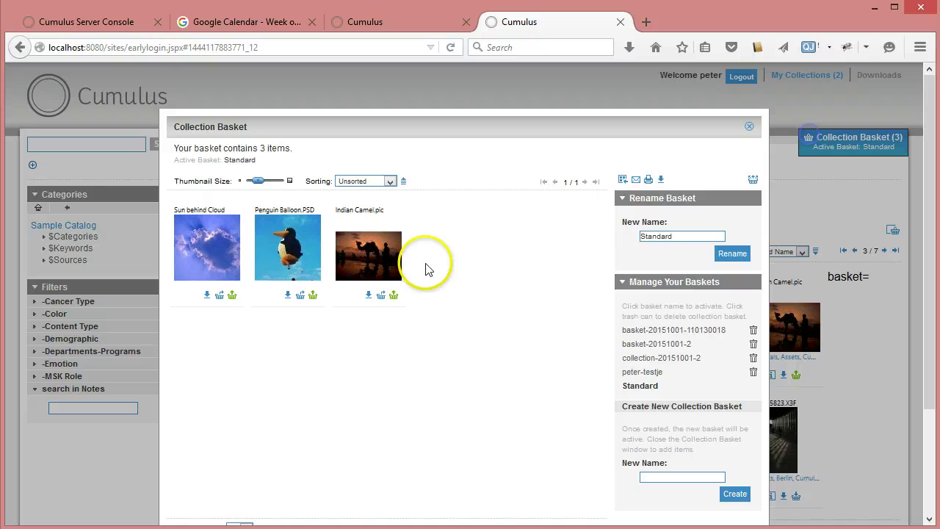
pyautogui.click(313, 296)
pyautogui.click(753, 128)
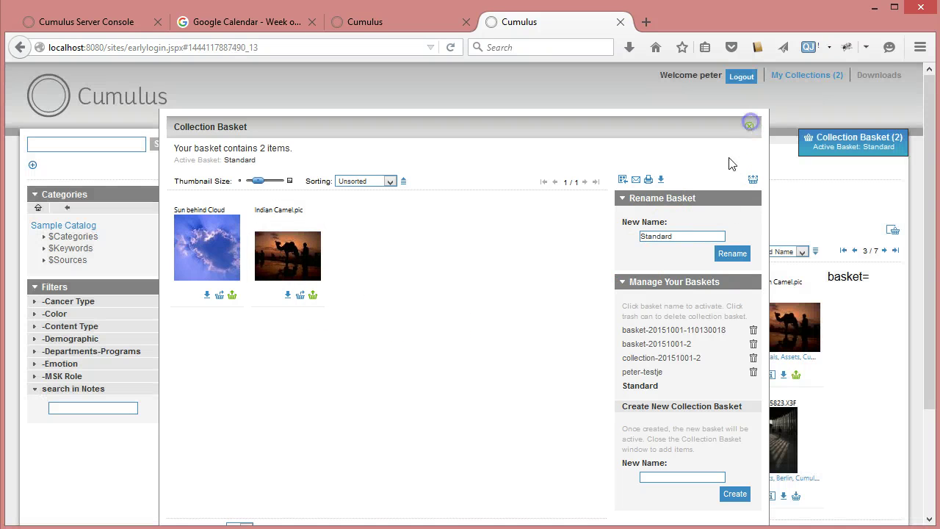
# Step: Add IMG_3145.tif from page 3 of the Sample Catalog to the collection basket
pyautogui.scroll(-3, 582, 339)
pyautogui.scroll(-1, 582, 339)
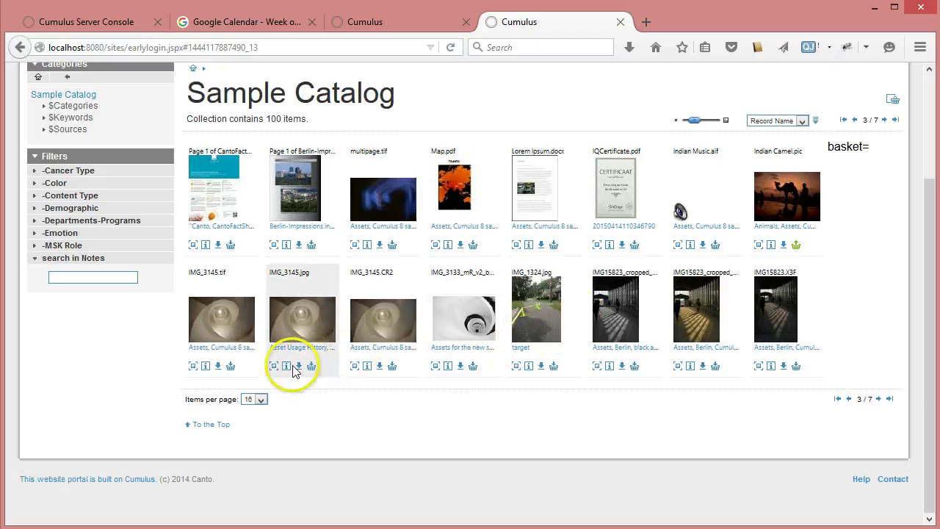
pyautogui.click(230, 368)
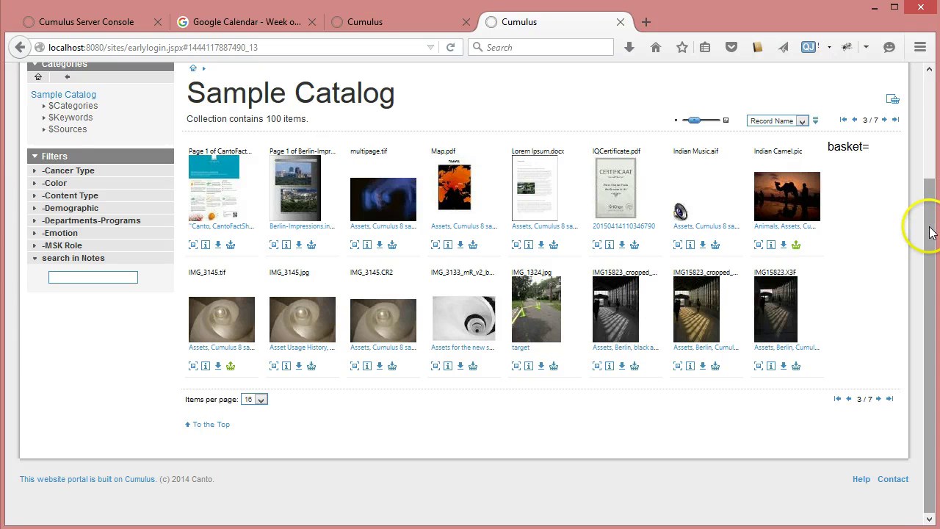
pyautogui.moveTo(930, 232); pyautogui.dragTo(927, 108)
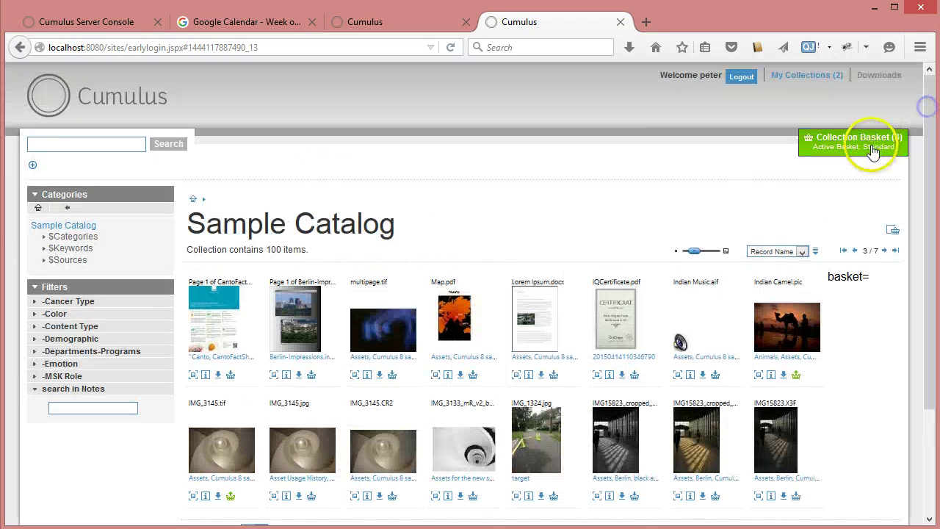
# Step: Send a download link request for the Standard basket's items using Copy Original Asset, keeping the prefilled email, and close the download dialog
pyautogui.click(873, 151)
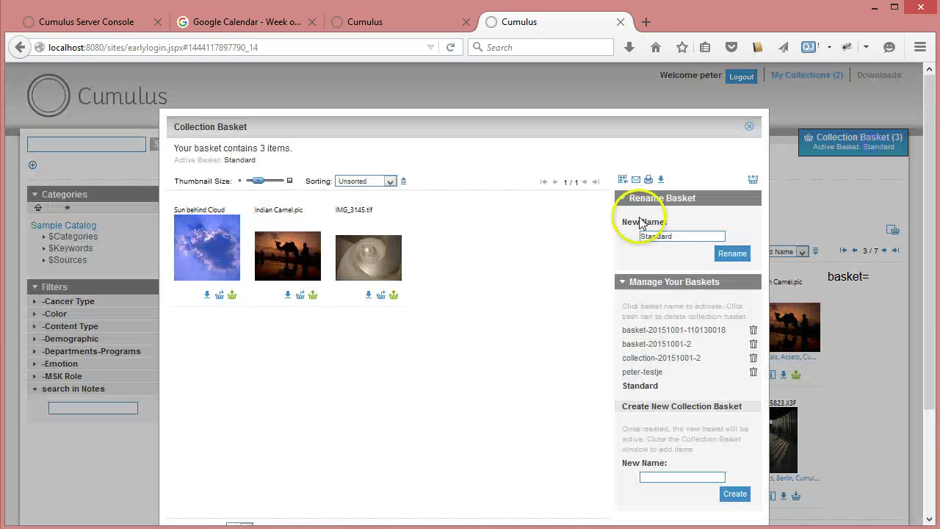
pyautogui.click(650, 181)
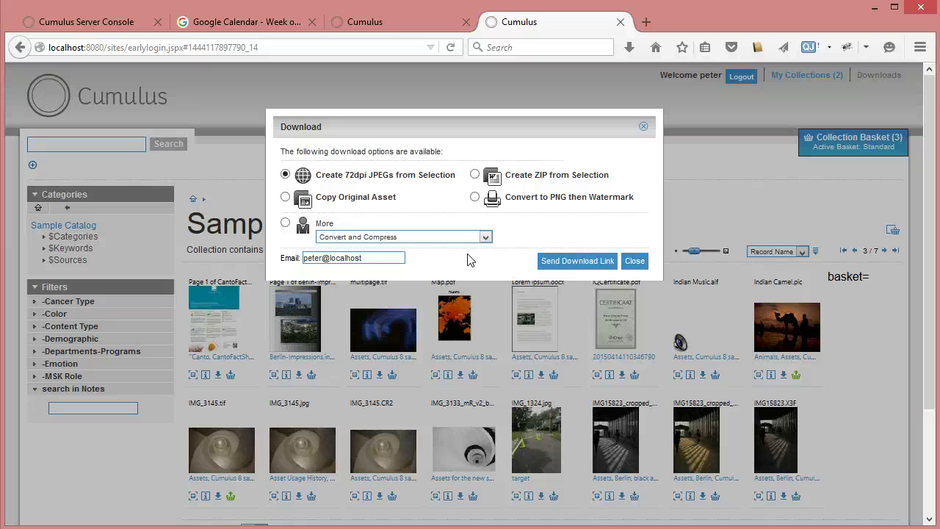
pyautogui.moveTo(384, 257); pyautogui.dragTo(224, 266)
pyautogui.click(473, 265)
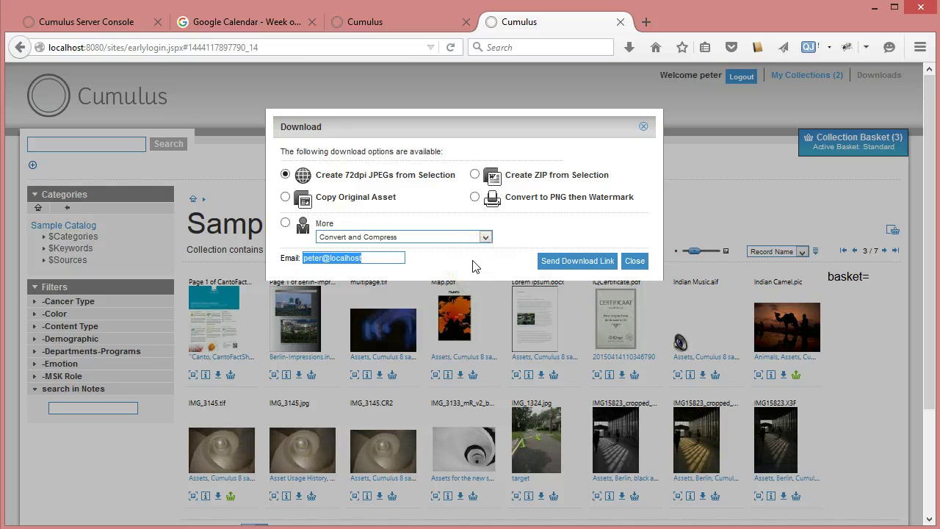
pyautogui.click(244, 196)
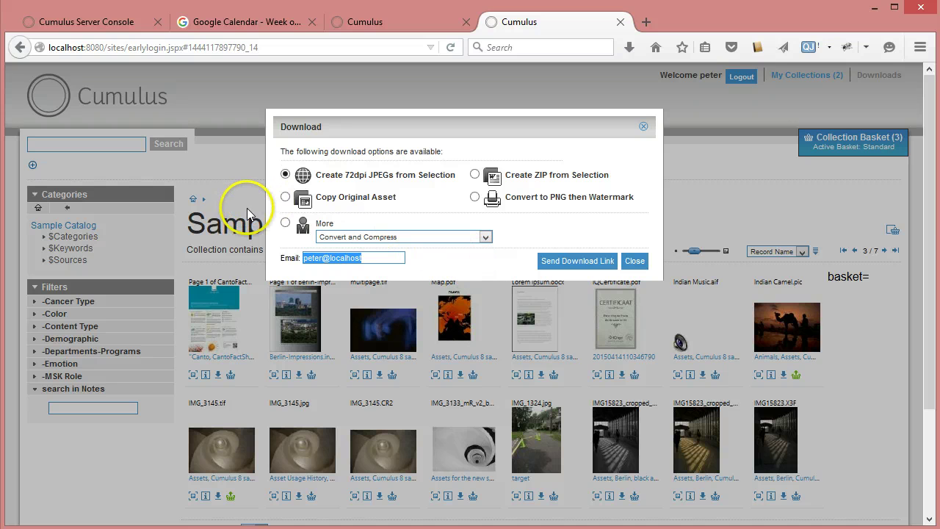
pyautogui.click(285, 197)
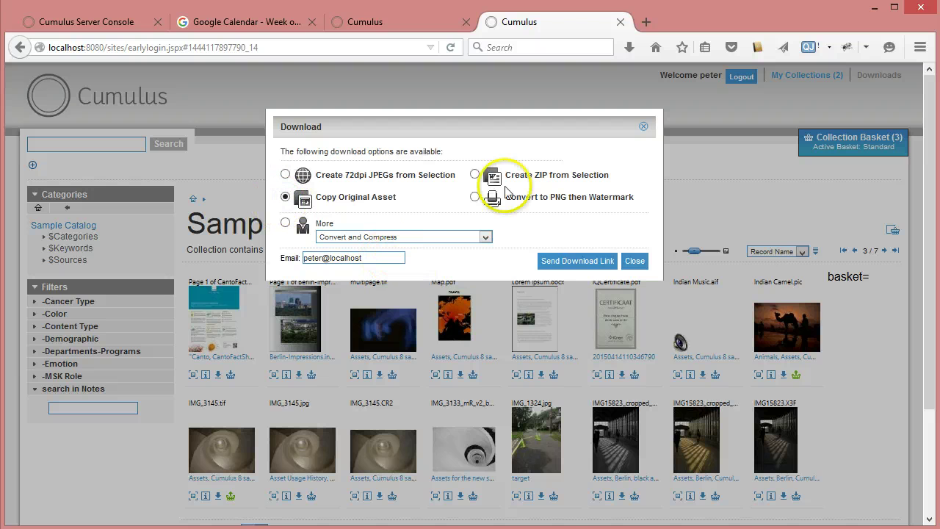
pyautogui.click(577, 265)
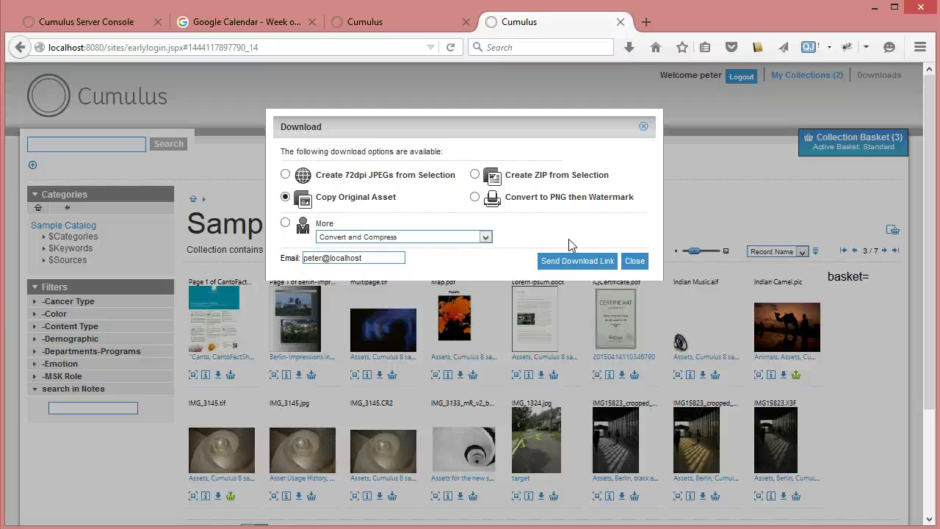
pyautogui.click(575, 261)
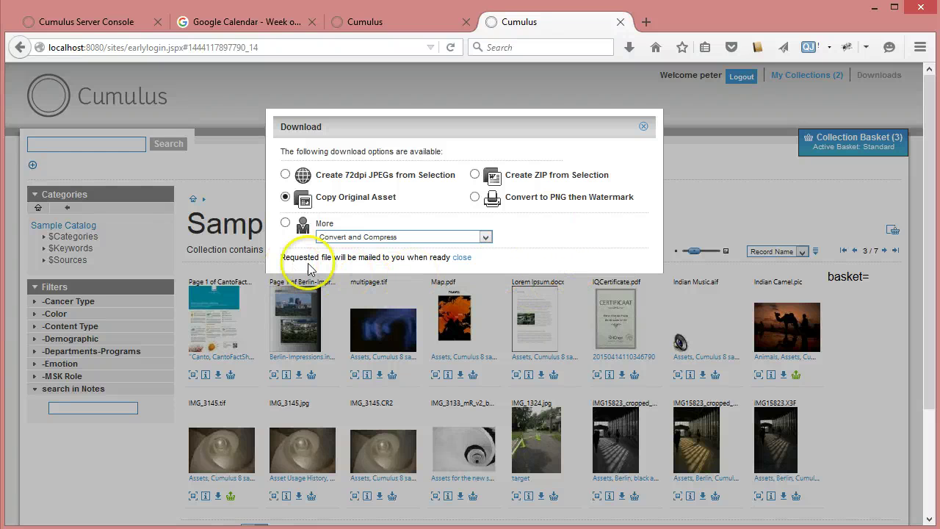
pyautogui.click(461, 257)
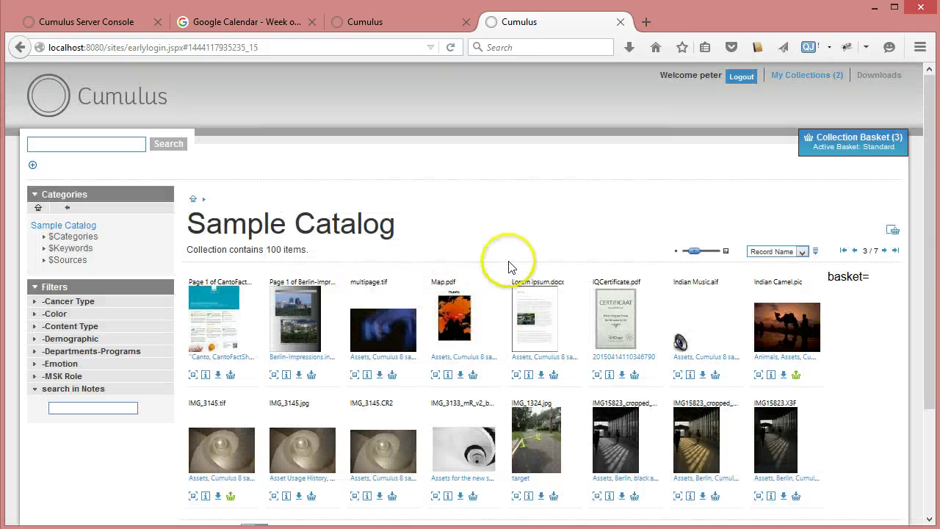
# Step: Switch to File Explorer and open 20151006-095140330.xml from the request_to_roboflow folder in Notepad++, enlarging the window to read the whole request
pyautogui.click(311, 377)
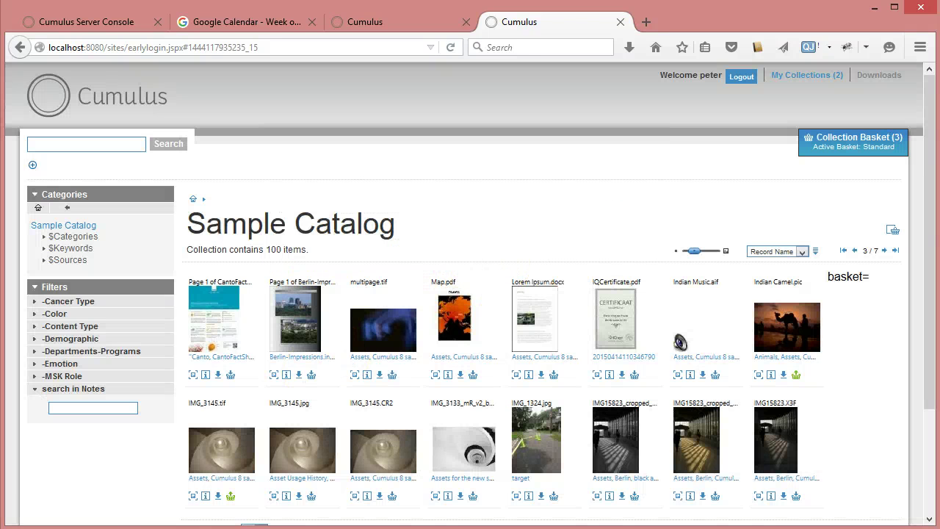
pyautogui.click(44, 528)
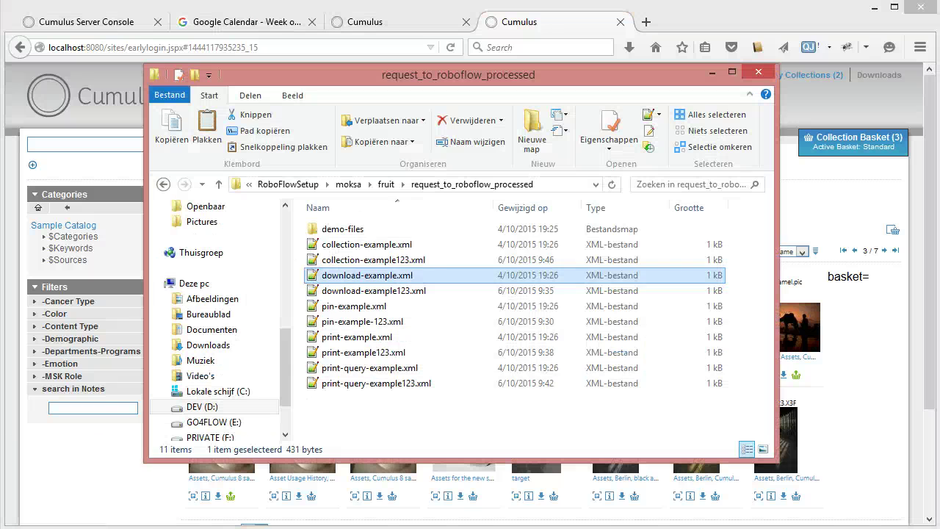
pyautogui.click(387, 183)
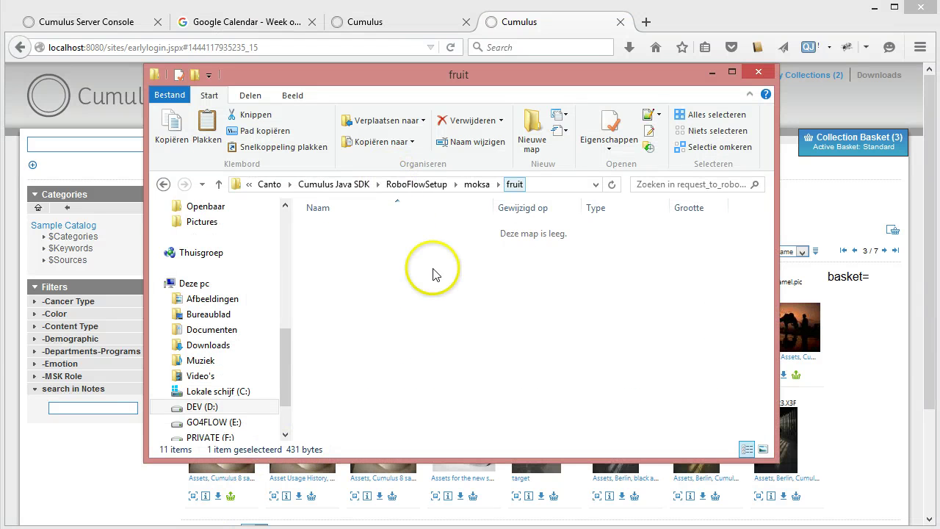
pyautogui.doubleClick(376, 262)
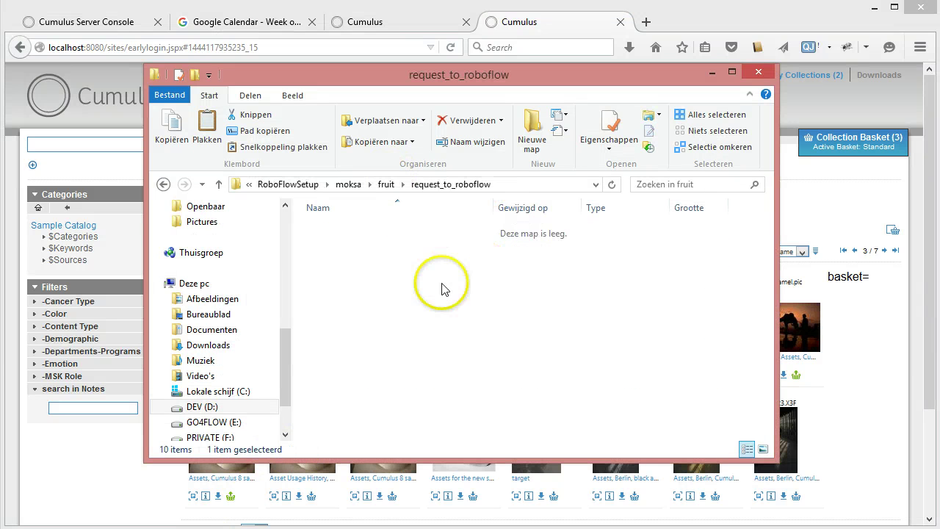
pyautogui.doubleClick(338, 234)
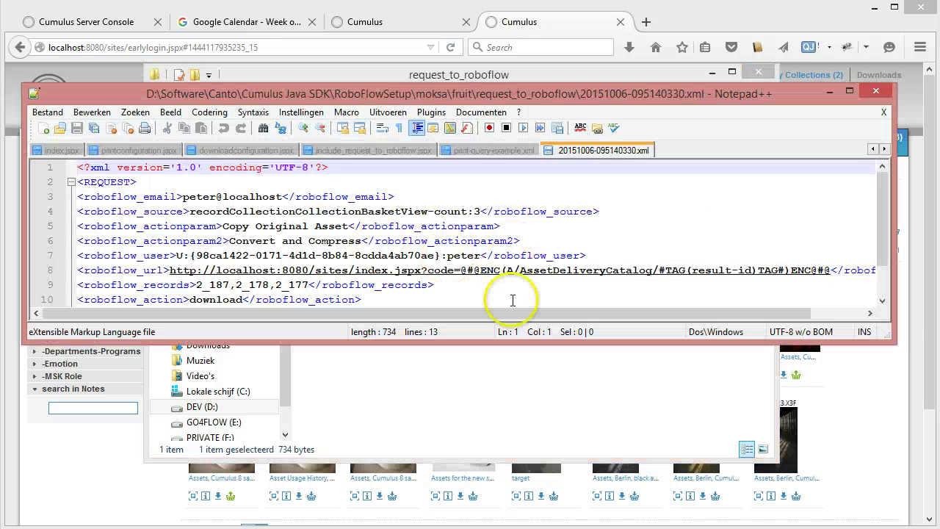
pyautogui.moveTo(547, 340); pyautogui.dragTo(548, 466)
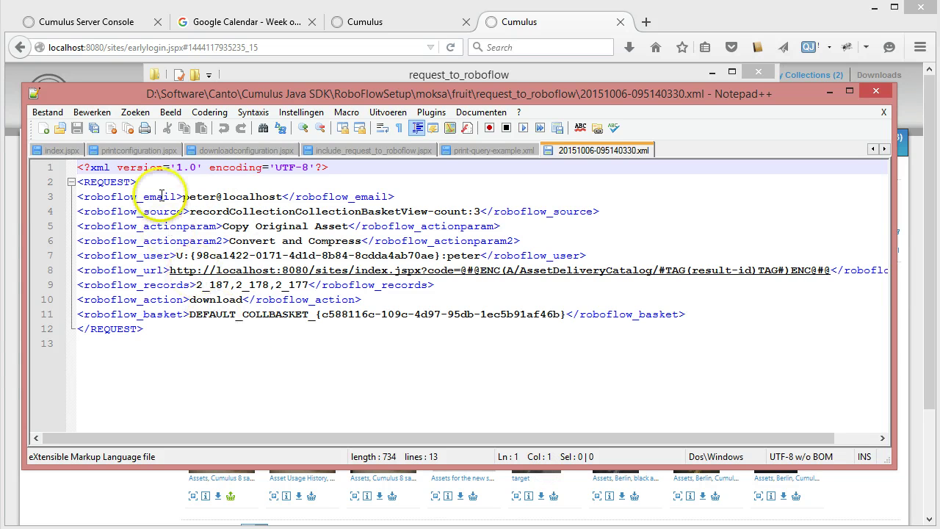
# Step: Close the request XML file and minimize both Notepad++ and the request_to_roboflow folder window
pyautogui.rightClick(641, 149)
pyautogui.click(677, 157)
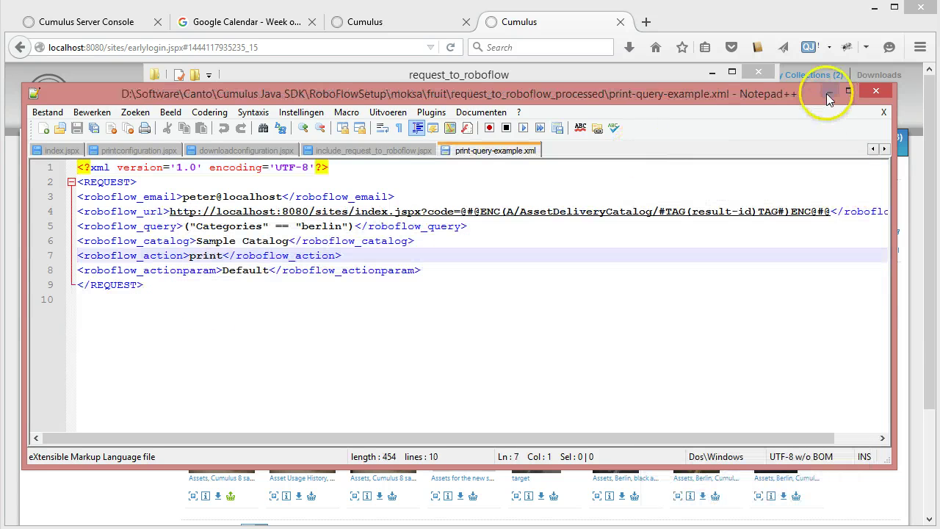
pyautogui.click(827, 94)
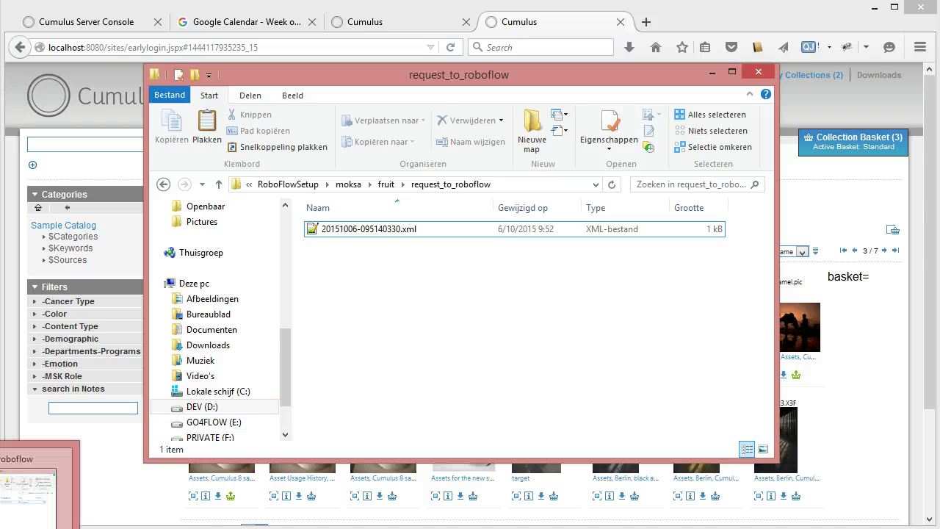
pyautogui.click(40, 525)
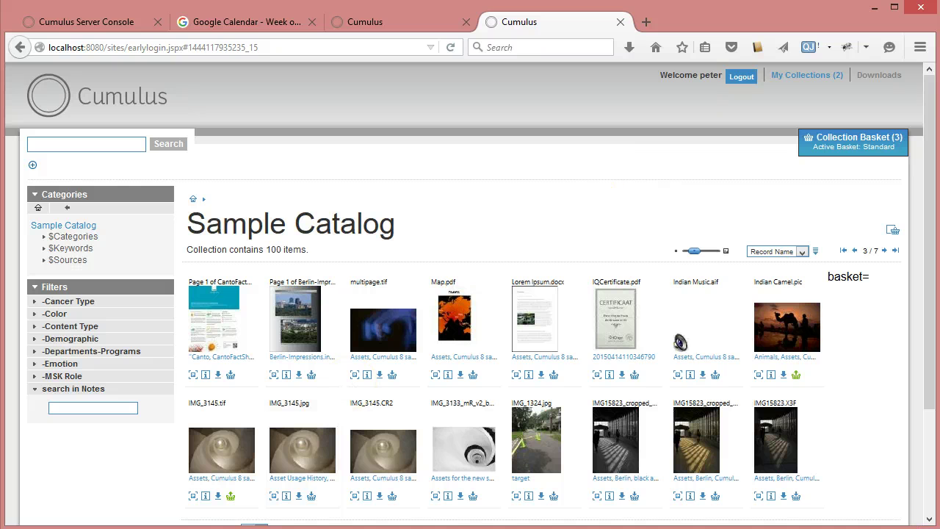
# Step: Switch to the Cumulus Server Console, close the old status window and start the hotfolder-process-sites-requests workflow
pyautogui.click(110, 22)
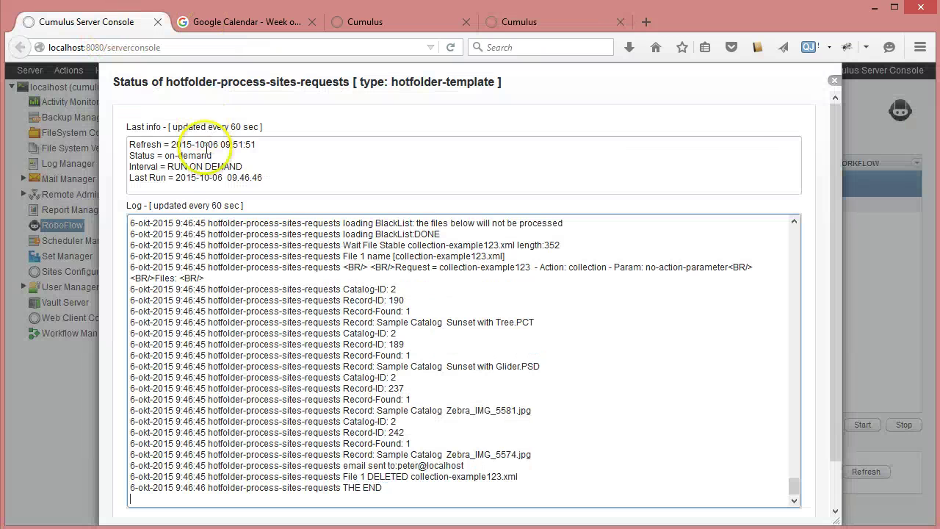
pyautogui.click(834, 80)
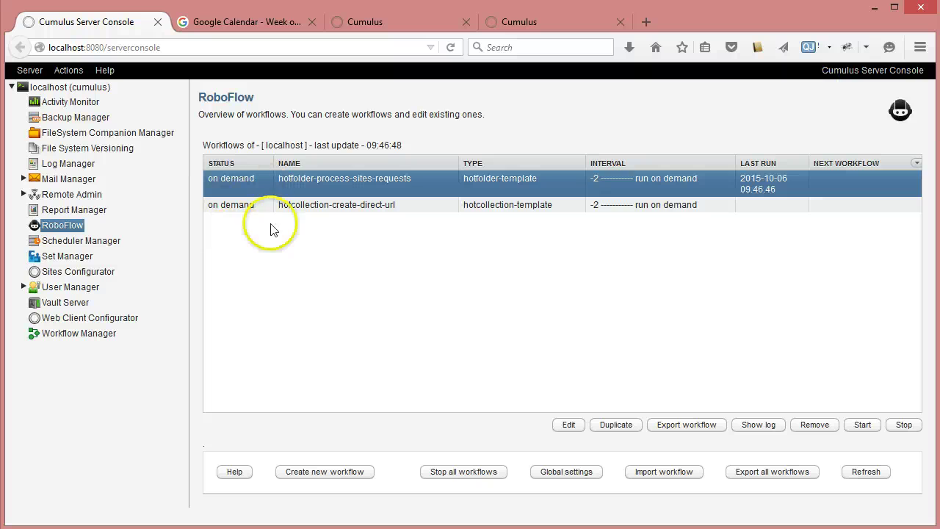
pyautogui.click(272, 192)
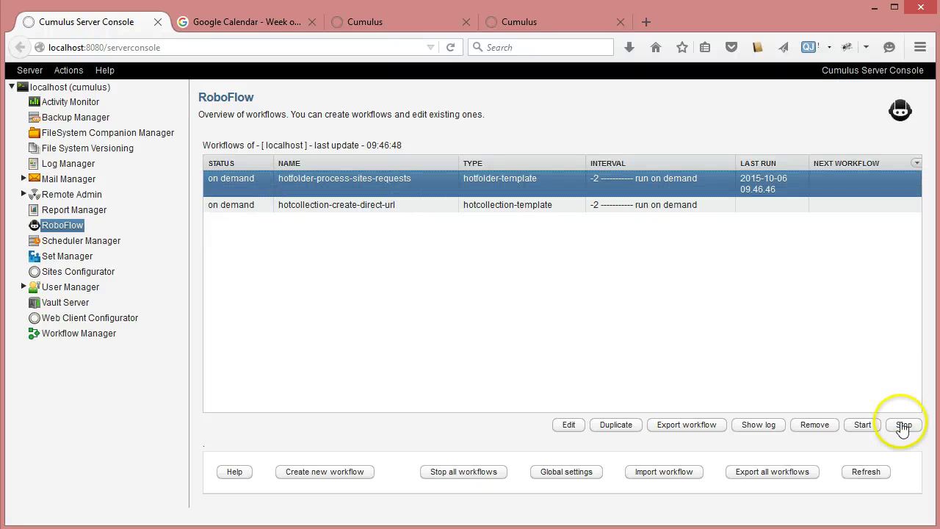
pyautogui.click(863, 425)
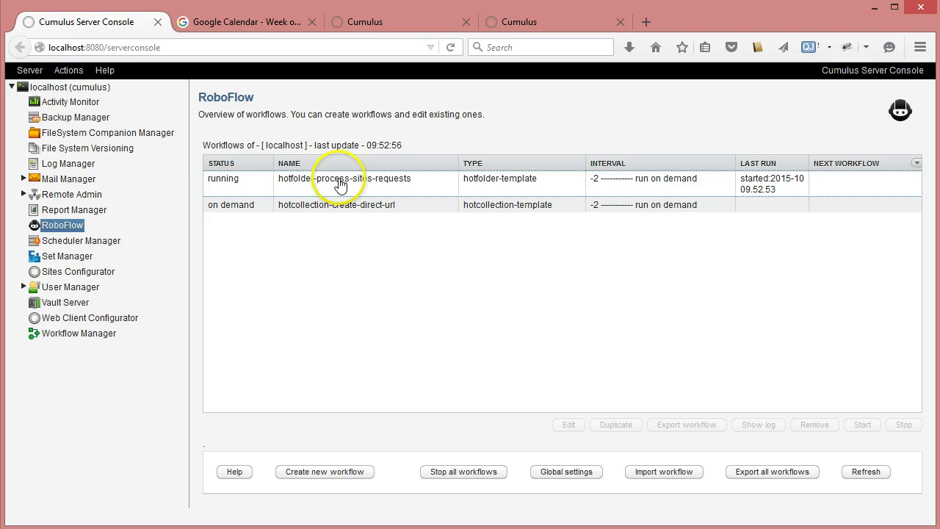
# Step: Examine the latest hotfolder-process-sites-requests log entries for the request file name, download action, processed records and created ZIP file
pyautogui.click(340, 185)
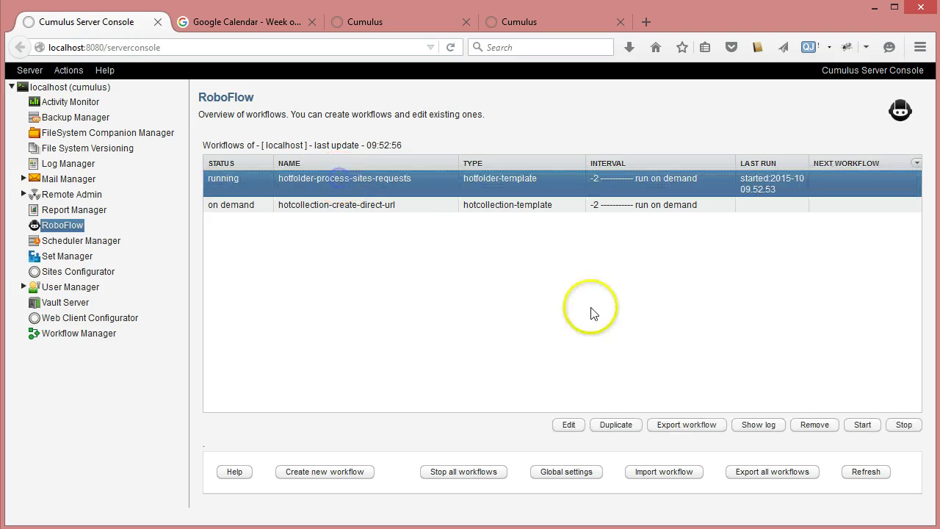
pyautogui.click(767, 426)
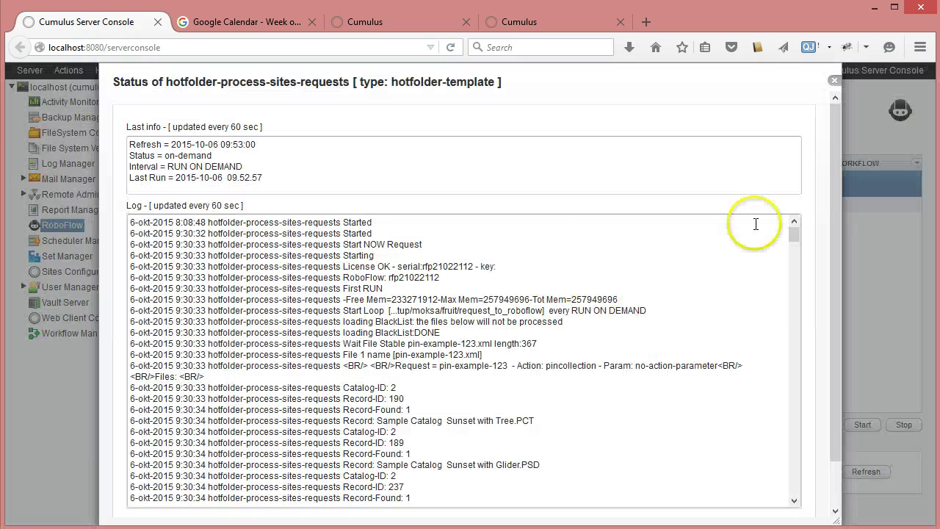
pyautogui.moveTo(798, 229); pyautogui.dragTo(788, 507)
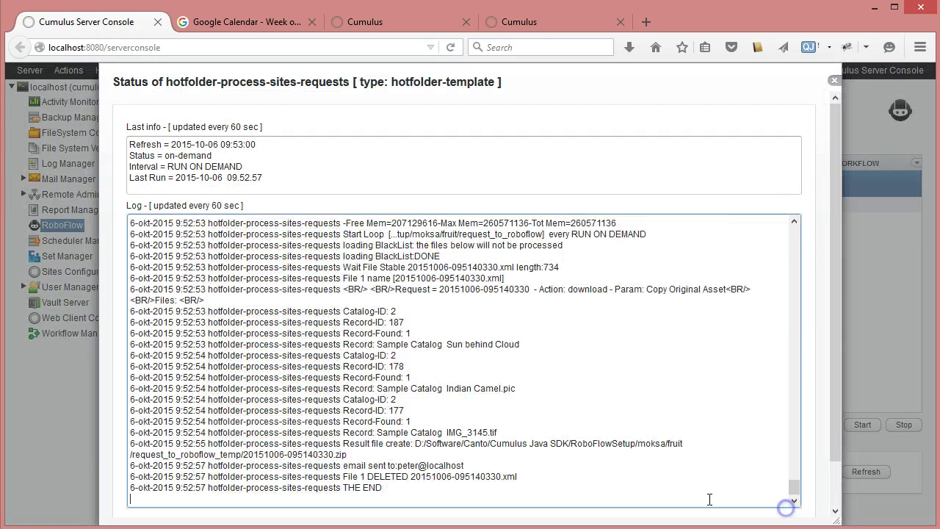
pyautogui.moveTo(394, 280); pyautogui.dragTo(507, 278)
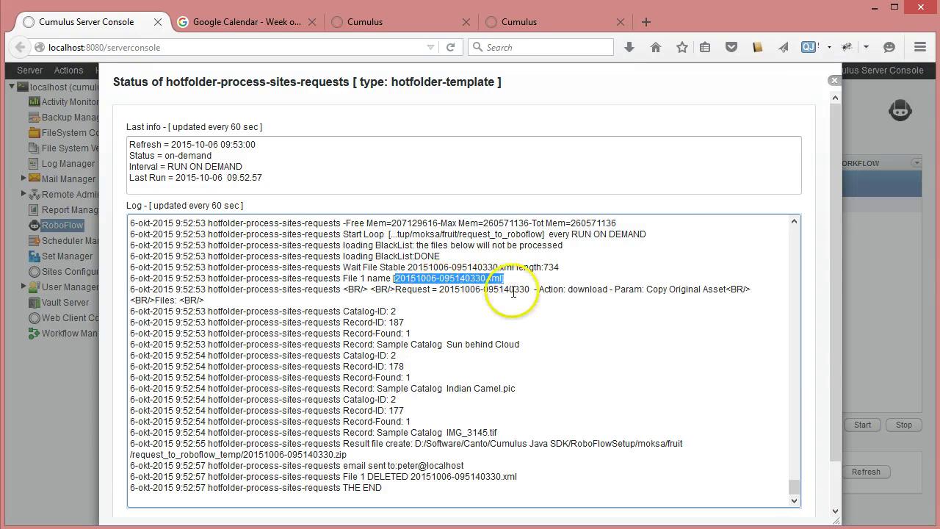
pyautogui.doubleClick(587, 289)
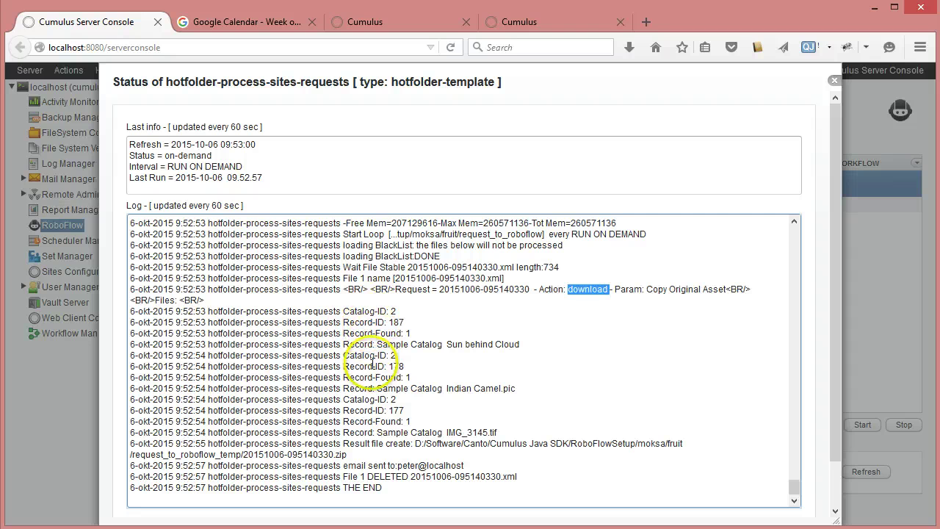
pyautogui.moveTo(342, 465); pyautogui.dragTo(179, 445)
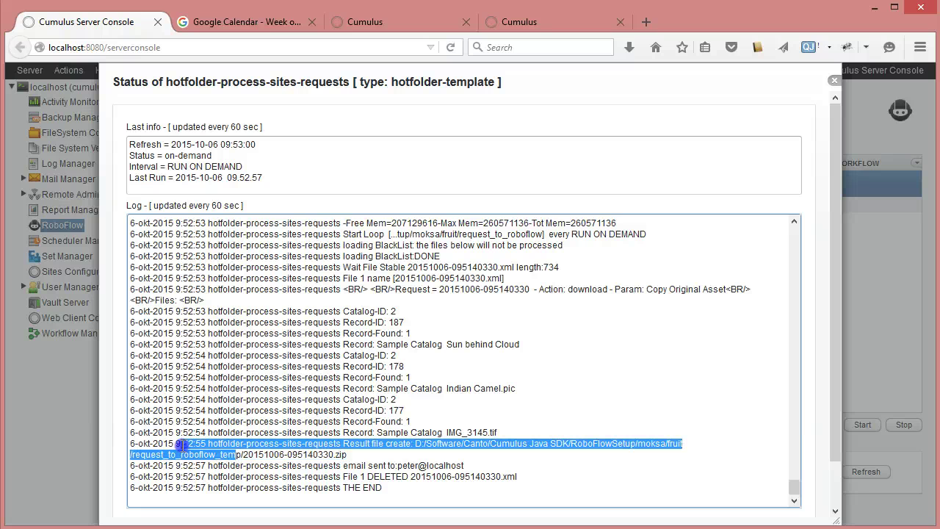
pyautogui.click(241, 456)
pyautogui.moveTo(291, 454); pyautogui.dragTo(368, 454)
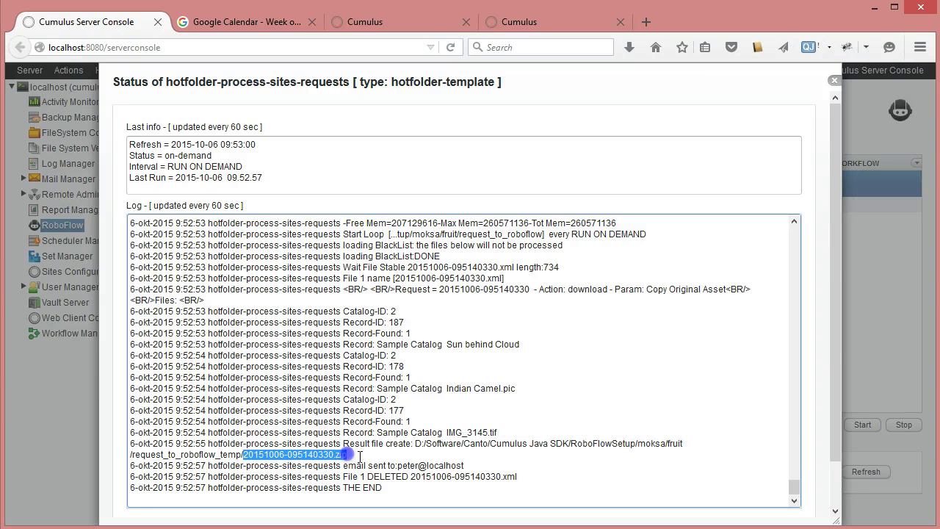
pyautogui.click(360, 455)
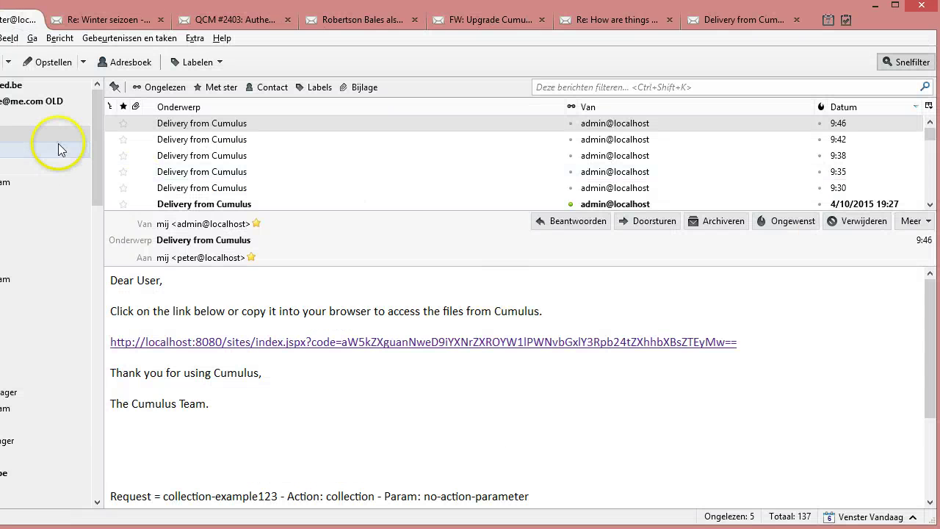
# Step: In the mail client, fetch new messages for the local account and open the link in the newest Delivery from Cumulus email
pyautogui.rightClick(3, 108)
pyautogui.click(37, 122)
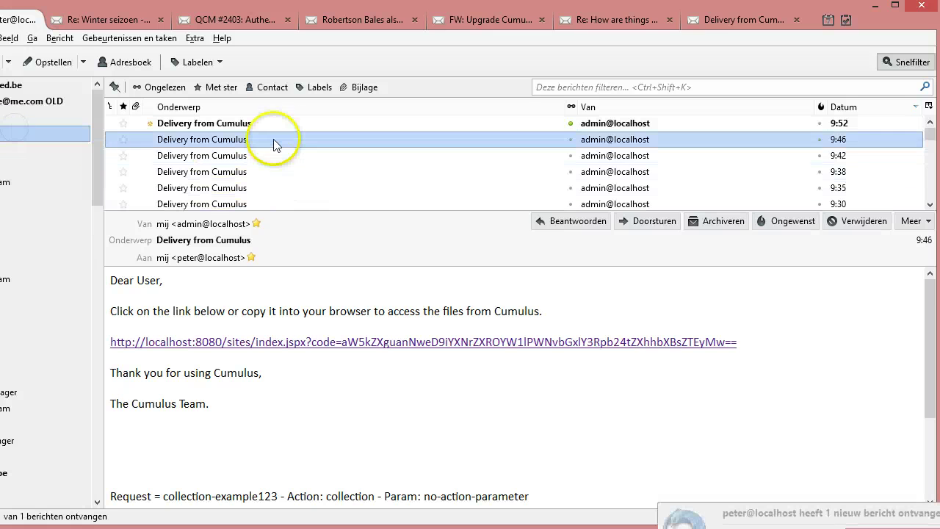
pyautogui.click(271, 126)
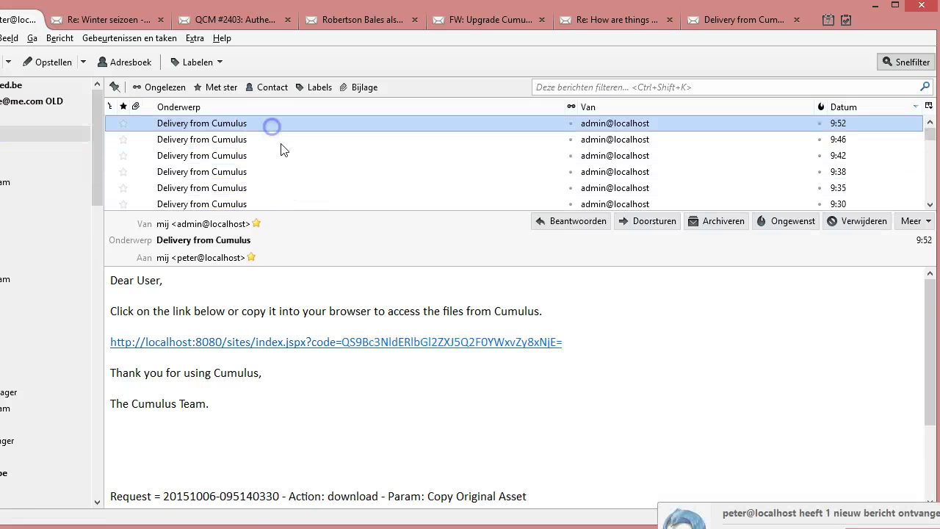
pyautogui.click(408, 350)
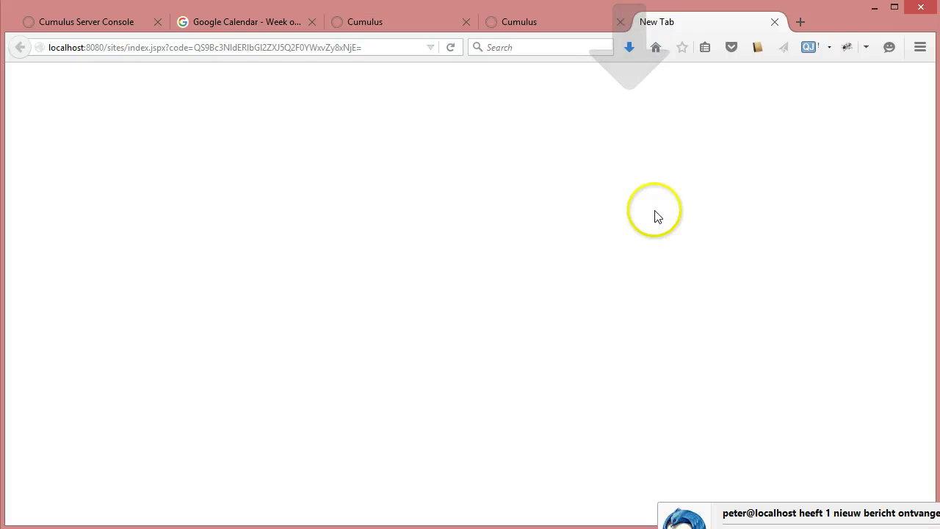
pyautogui.click(630, 47)
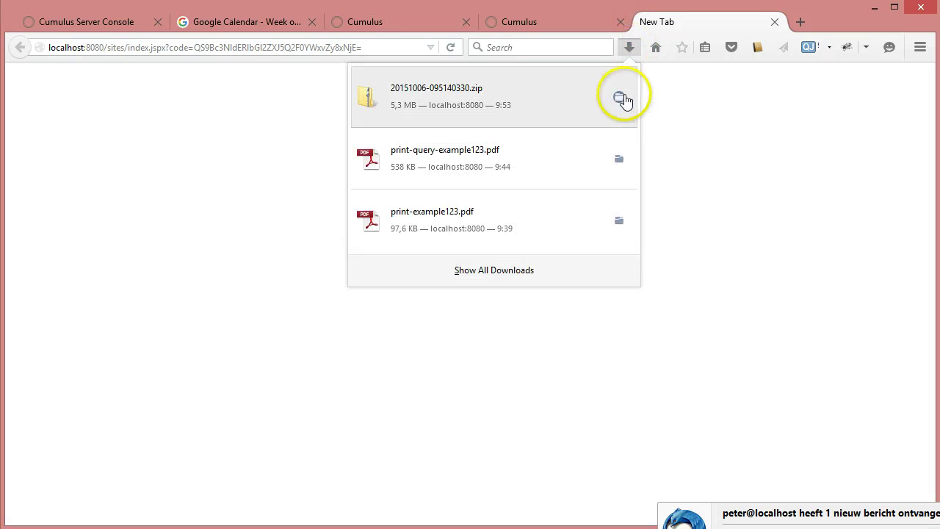
pyautogui.click(621, 98)
pyautogui.moveTo(458, 153); pyautogui.dragTo(426, 63)
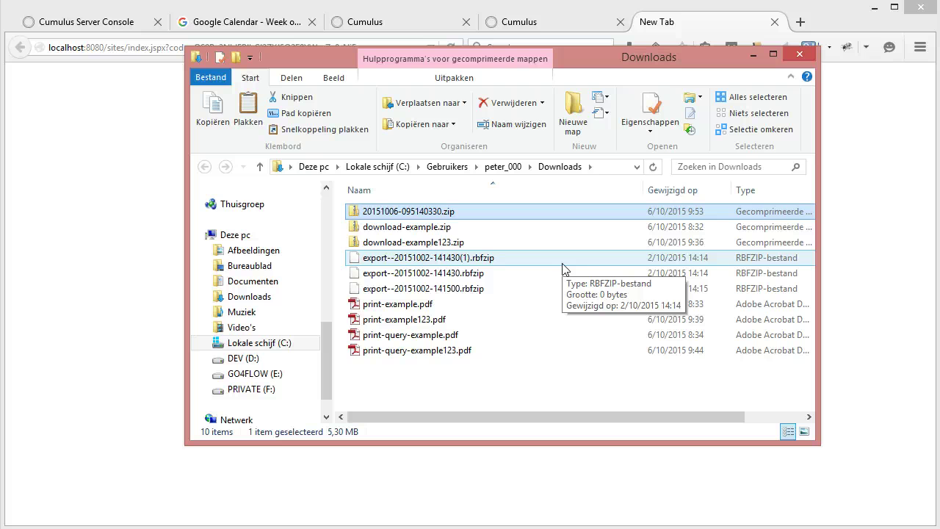
pyautogui.doubleClick(355, 214)
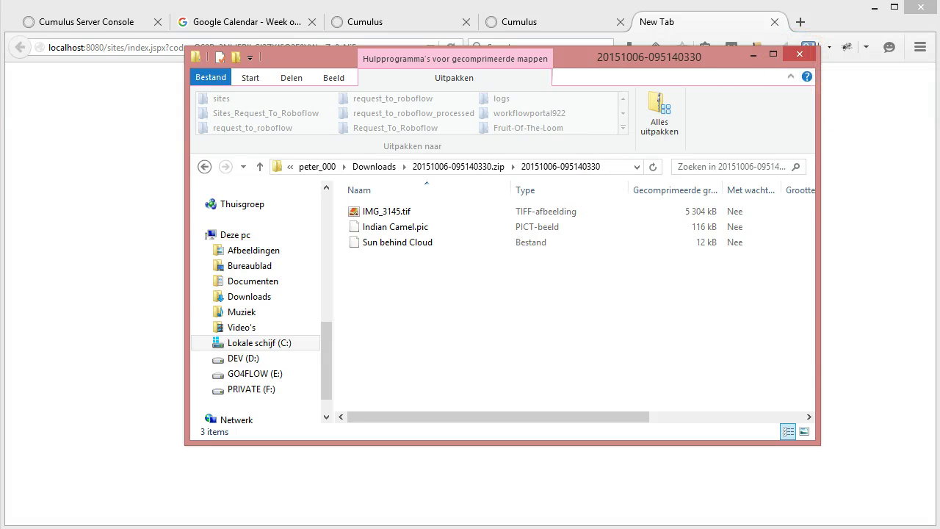
# Step: Close the archive's folder window, the empty download tab and the status window of hotfolder-process-sites-requests
pyautogui.moveTo(81, 528)
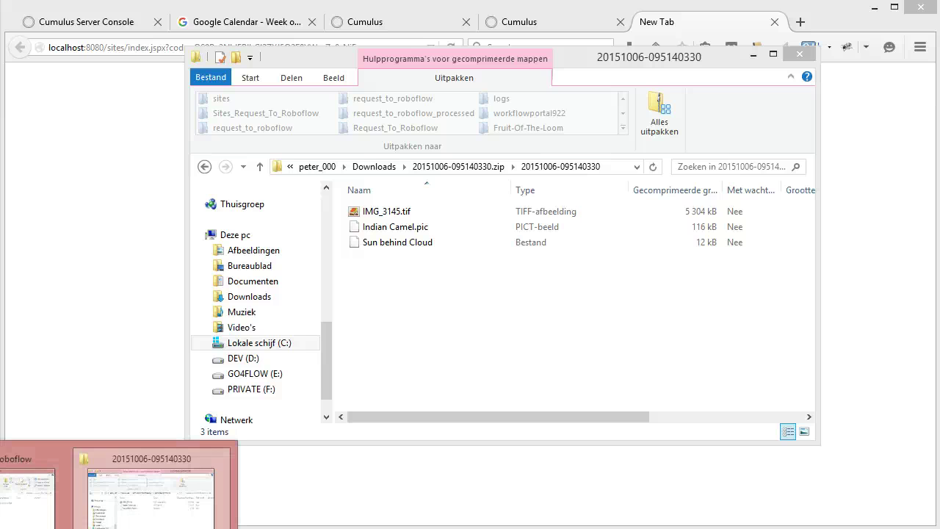
pyautogui.click(628, 336)
pyautogui.click(801, 50)
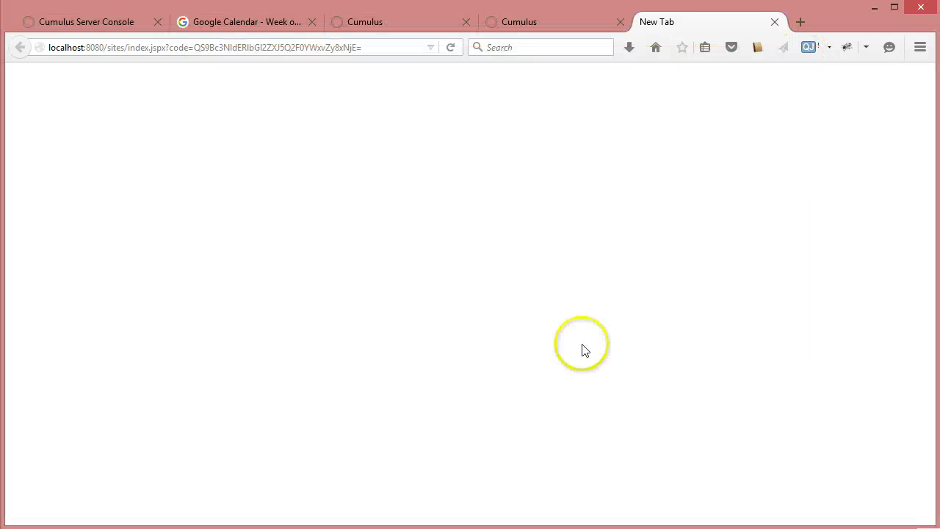
pyautogui.click(774, 22)
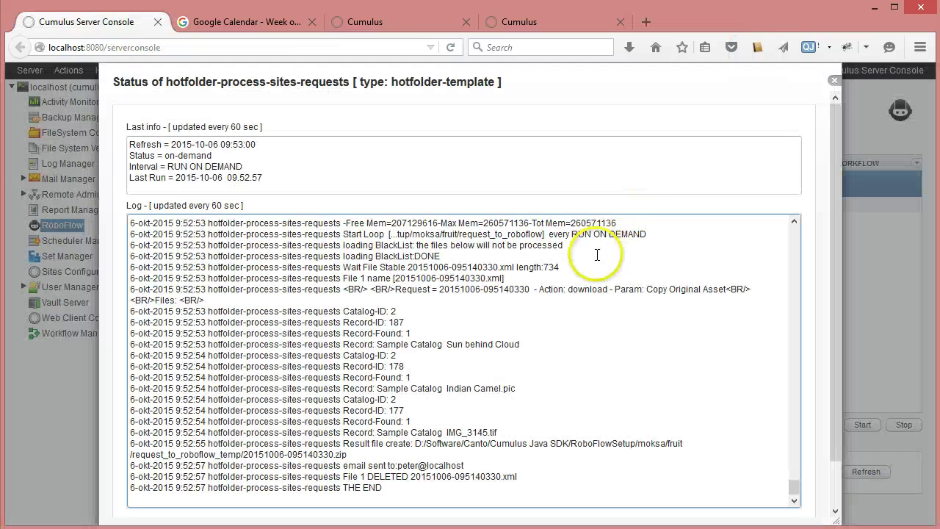
pyautogui.click(834, 81)
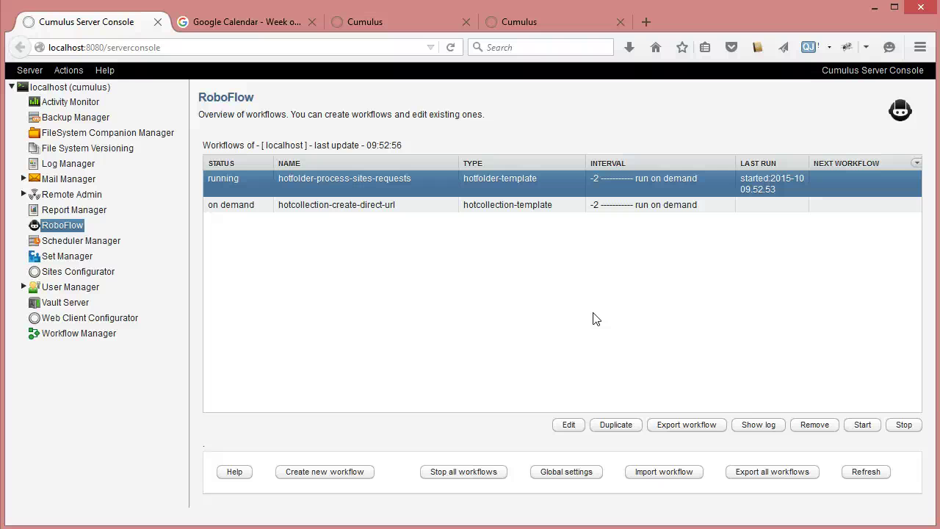
pyautogui.click(321, 425)
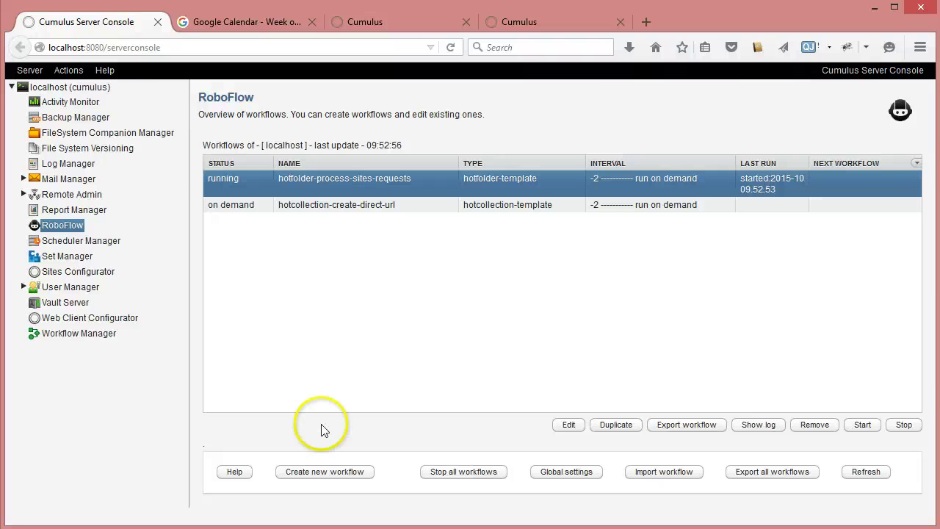
pyautogui.moveTo(60, 527)
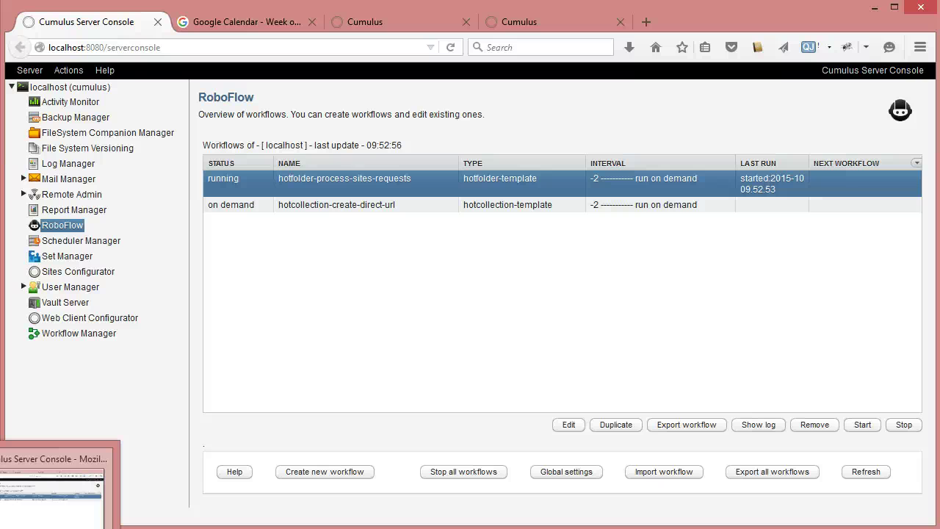
pyautogui.click(424, 292)
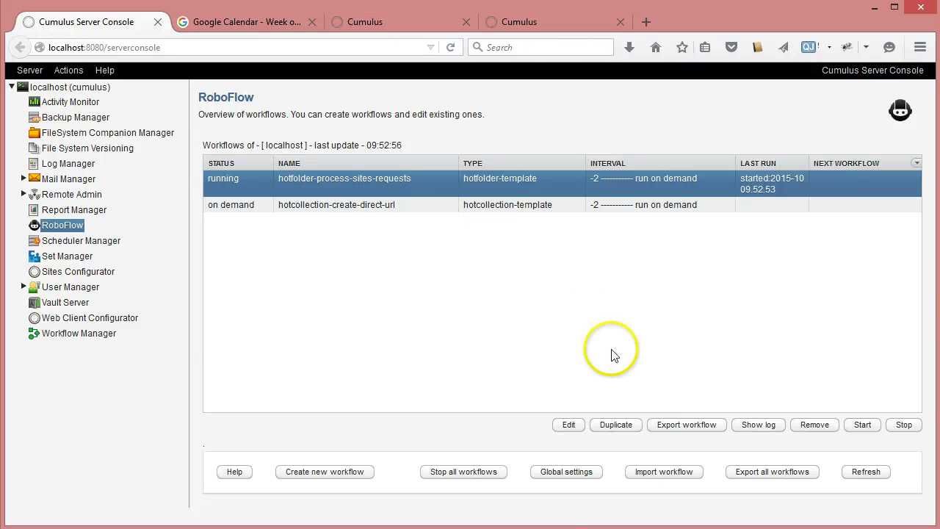
pyautogui.moveTo(838, 528)
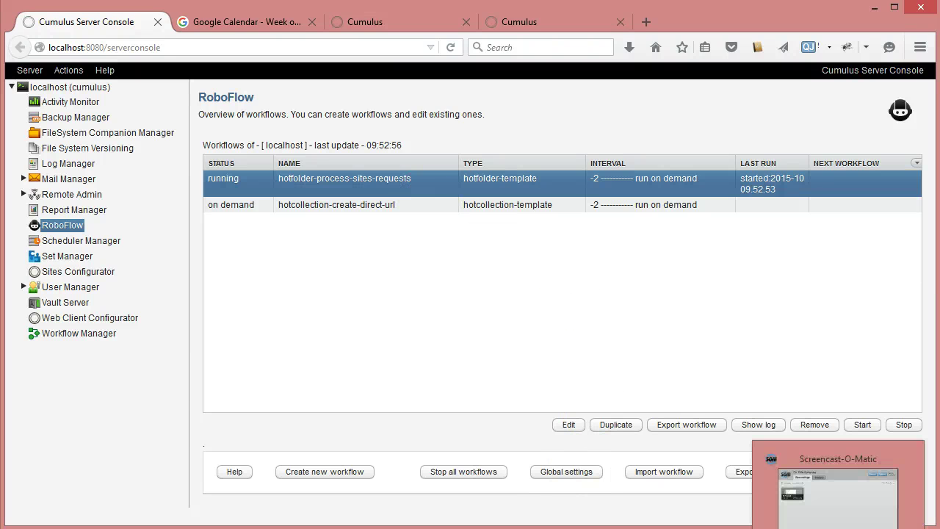